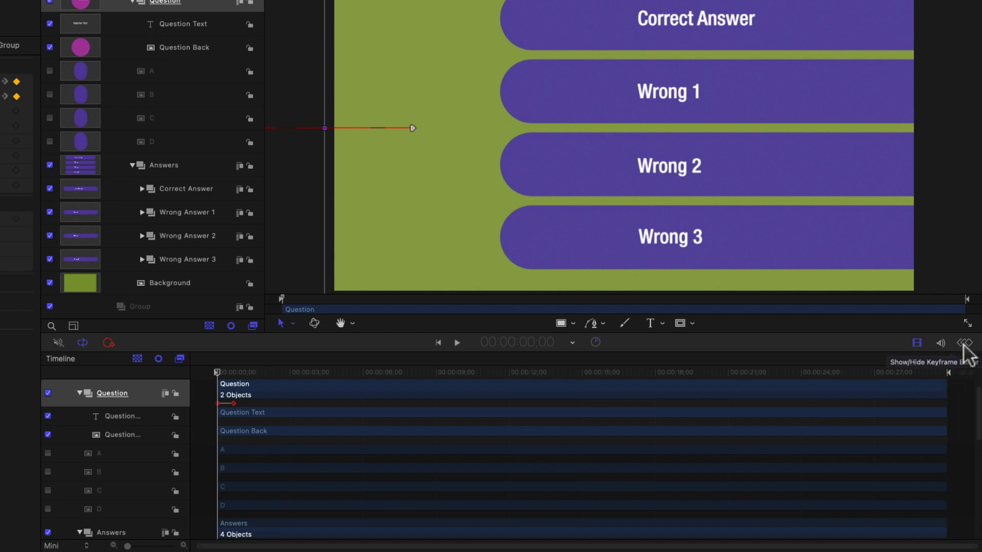
# Show the Question group's X position curve in the Keyframe Editor, play its slide-in and return to the start
pyautogui.click(965, 344)
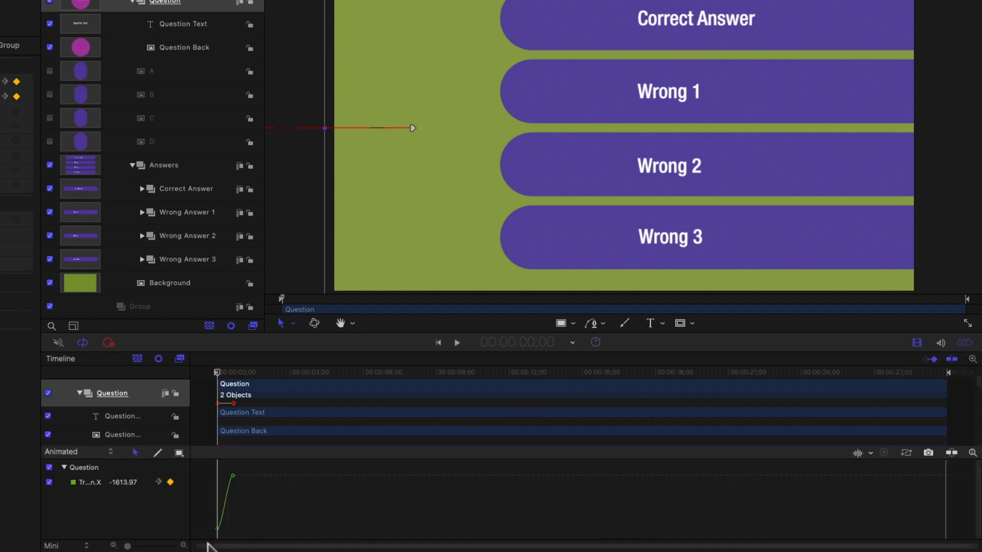
pyautogui.click(183, 547)
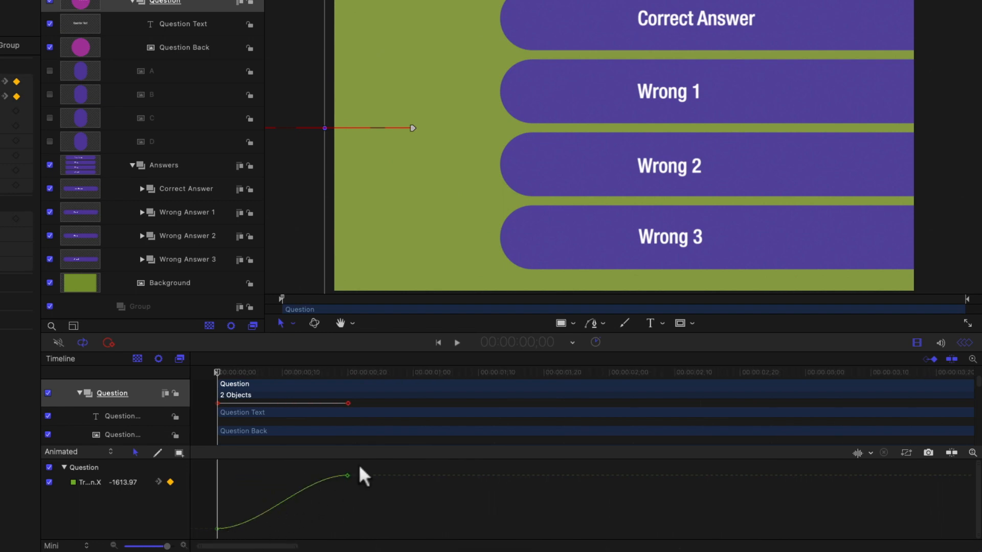
pyautogui.press('space')
pyautogui.press('space')
pyautogui.moveTo(355, 374); pyautogui.dragTo(203, 394)
# Lengthen the Bezier handle of the Question group's ending X keyframe back to the starting frame for a long ease-in to rest
pyautogui.click(347, 476)
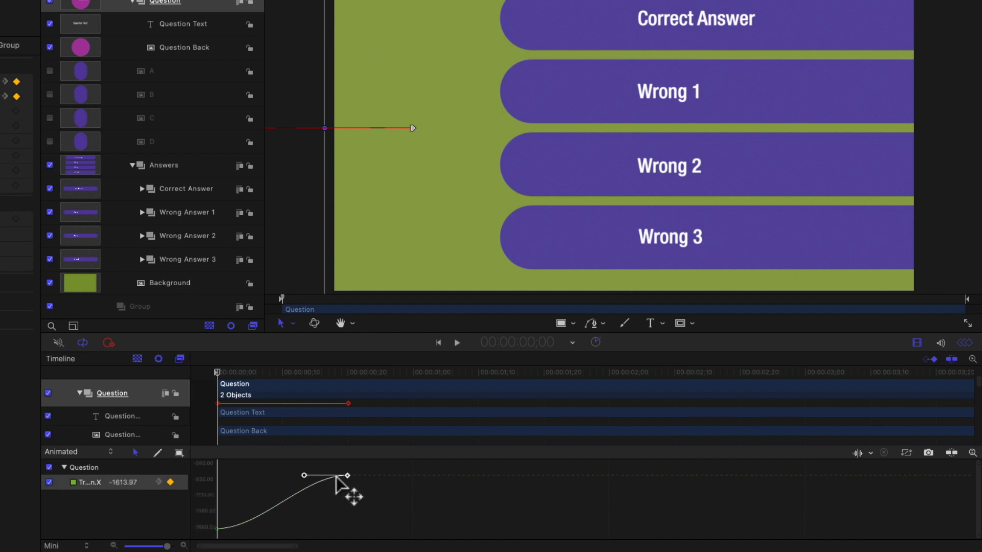
pyautogui.rightClick(350, 478)
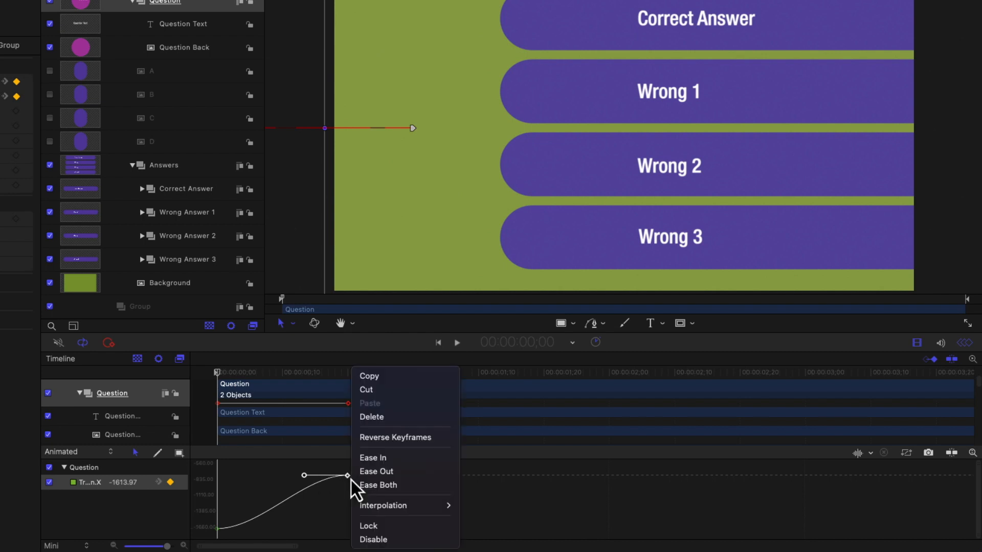
pyautogui.moveTo(373, 504)
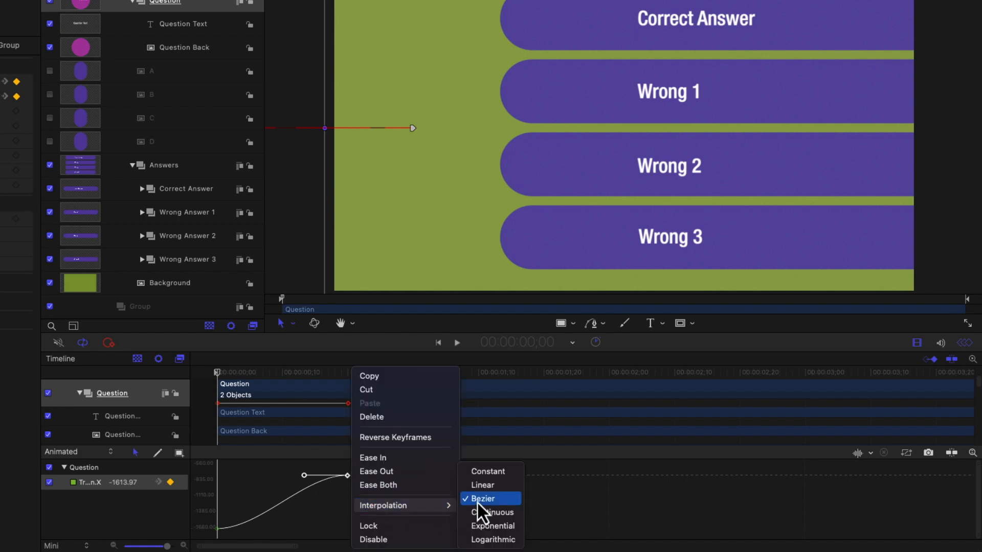
pyautogui.click(323, 518)
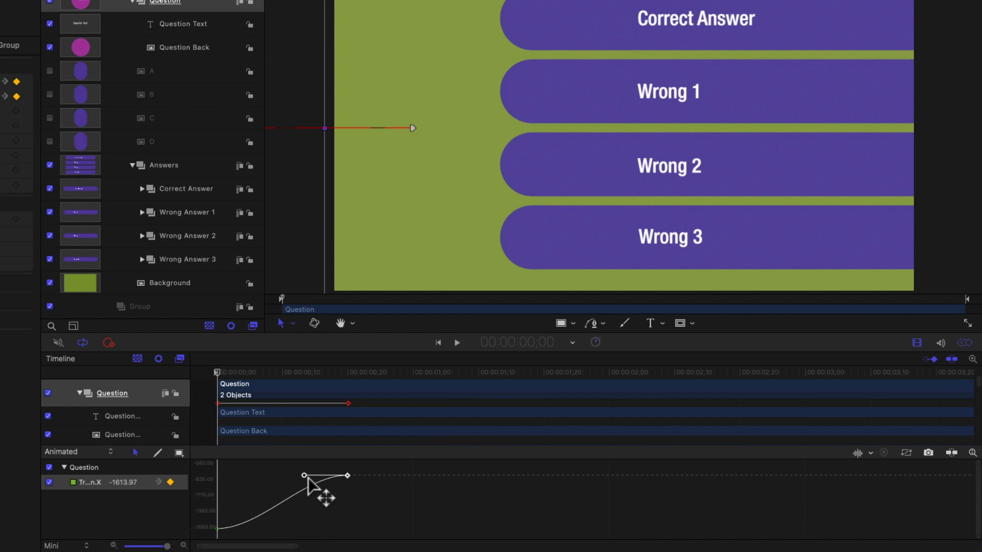
pyautogui.moveTo(304, 476); pyautogui.dragTo(217, 483)
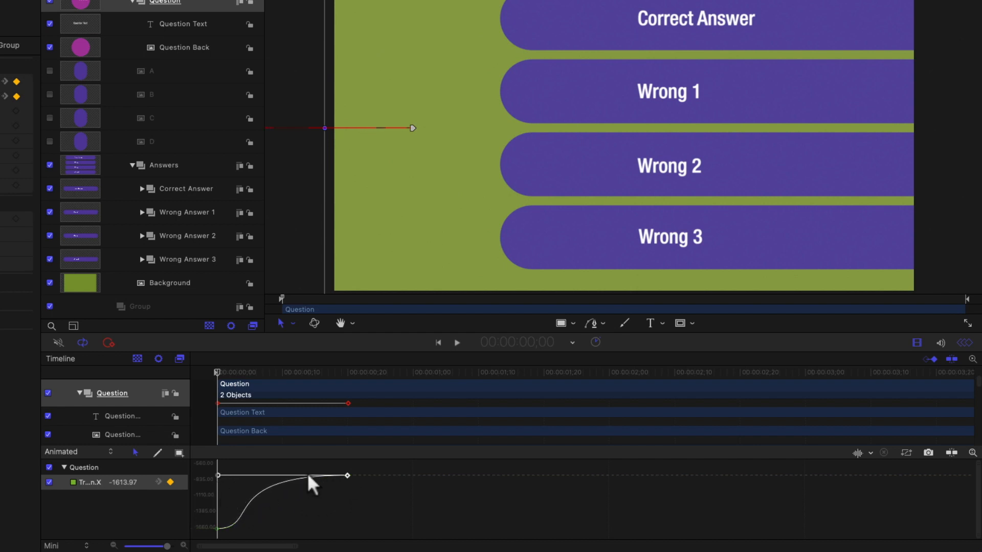
# Steepen the handle of the Question group's first X keyframe so the slide starts fast, and preview the motion
pyautogui.click(218, 529)
pyautogui.moveTo(259, 530); pyautogui.dragTo(229, 506)
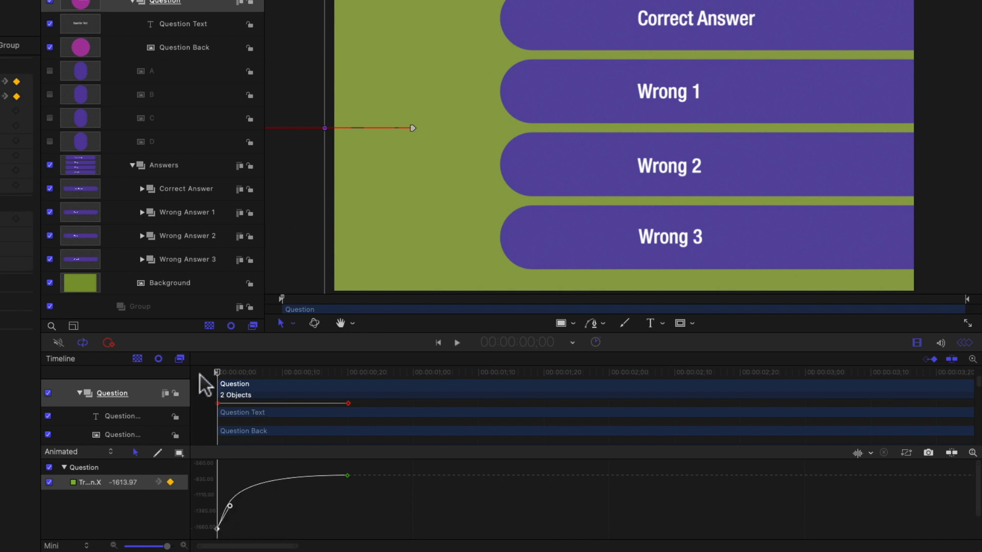
pyautogui.press('space')
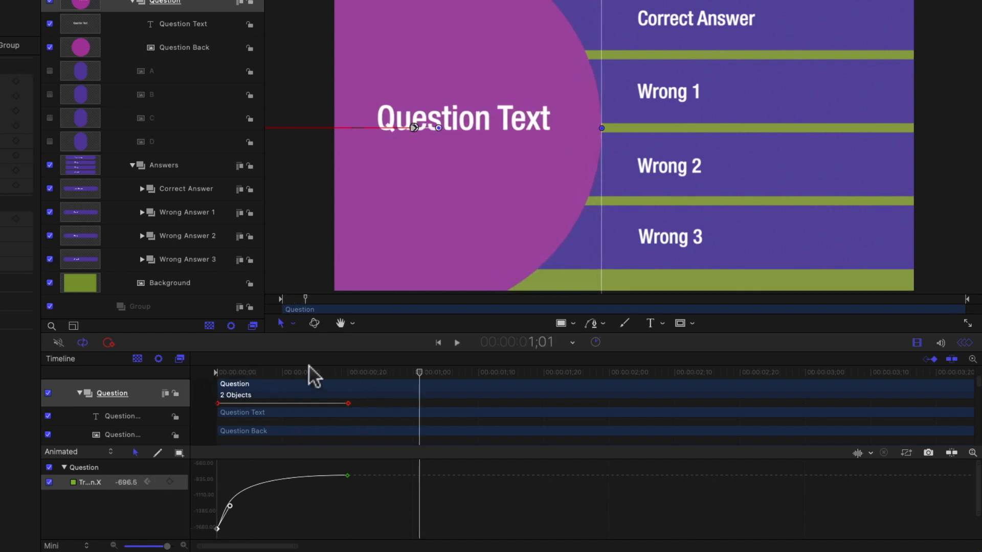
pyautogui.click(216, 373)
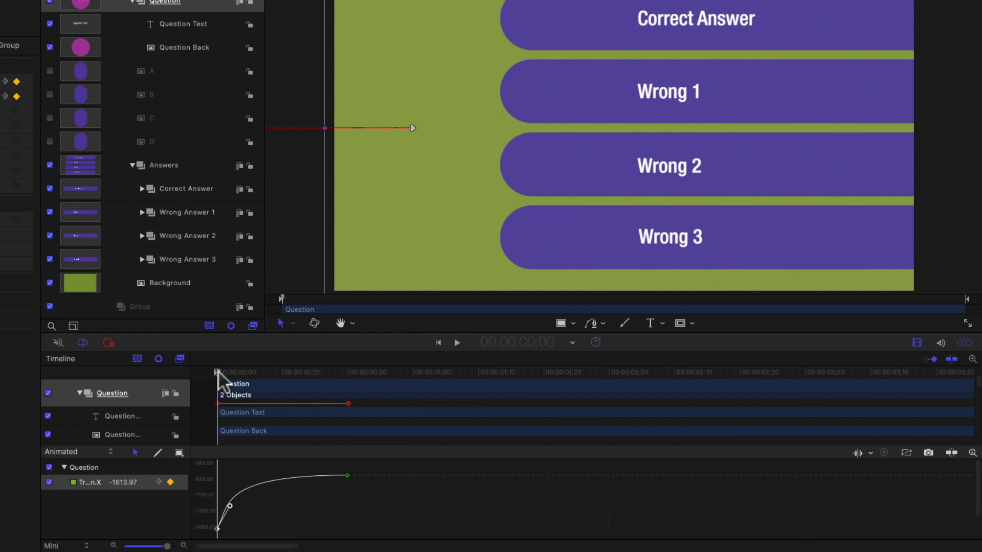
# Animate the Answers group's X position with a keyframe at frame 20 and an off-screen start of 1759 px at frame 0
pyautogui.moveTo(218, 370); pyautogui.dragTo(346, 354)
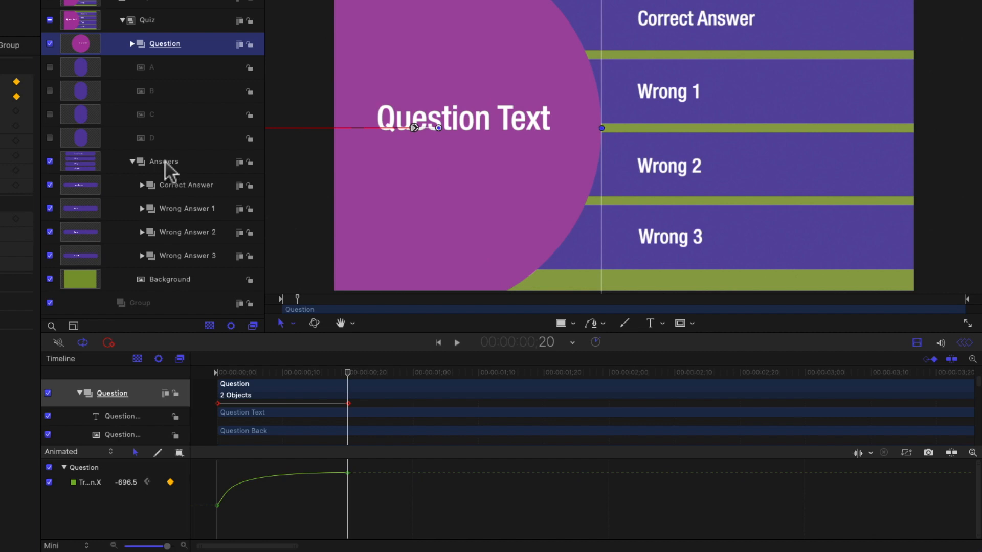
pyautogui.click(165, 160)
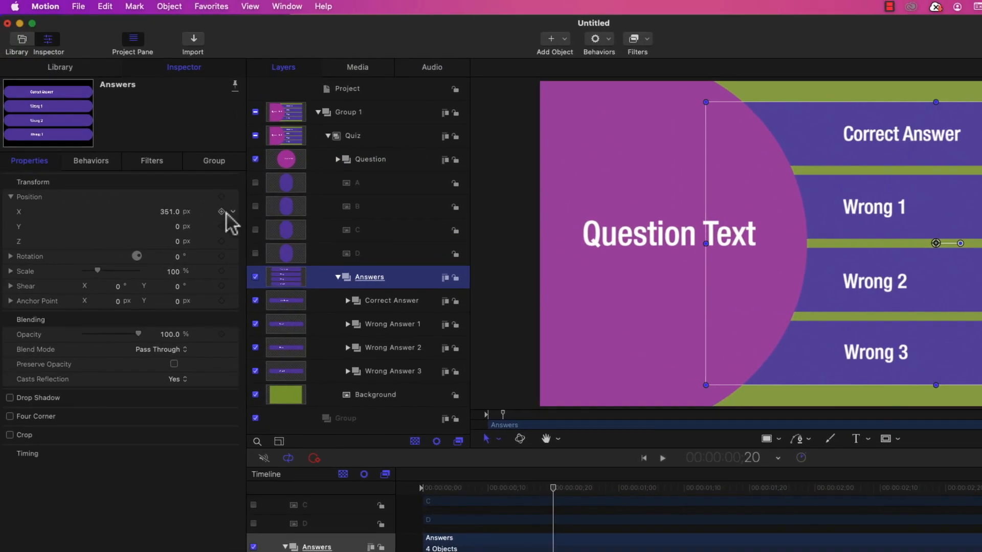
pyautogui.click(222, 211)
pyautogui.moveTo(556, 491); pyautogui.dragTo(392, 480)
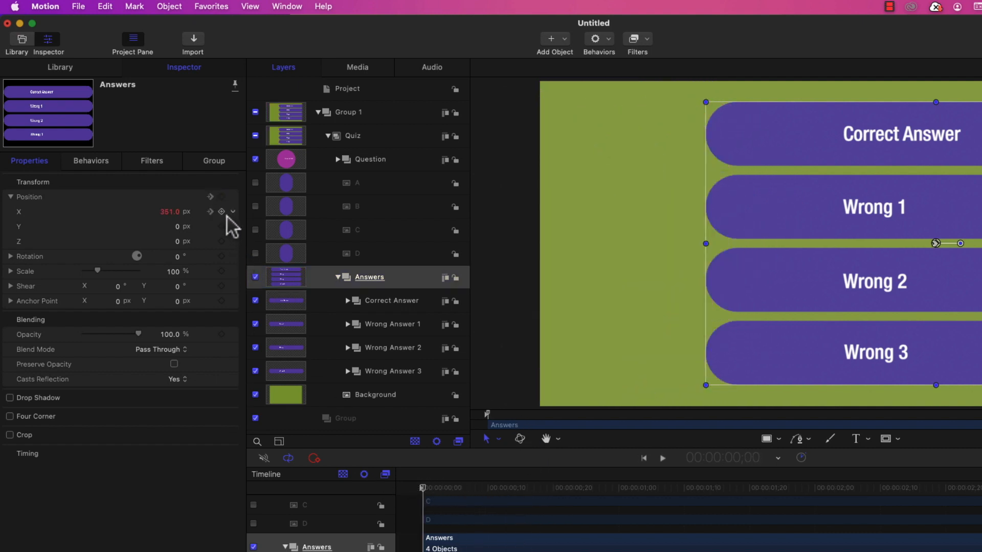
pyautogui.moveTo(174, 213); pyautogui.dragTo(256, 212)
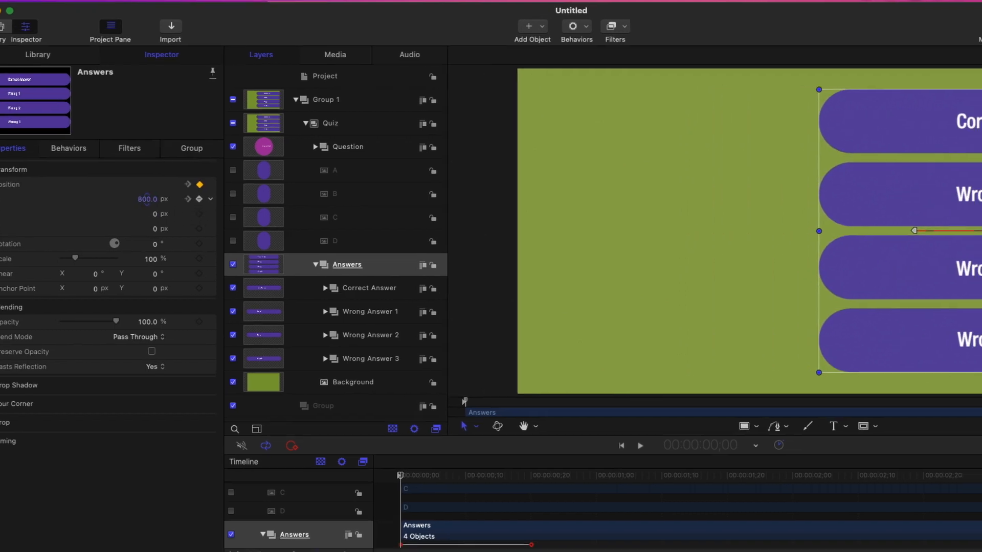
pyautogui.moveTo(6, 117); pyautogui.dragTo(47, 118)
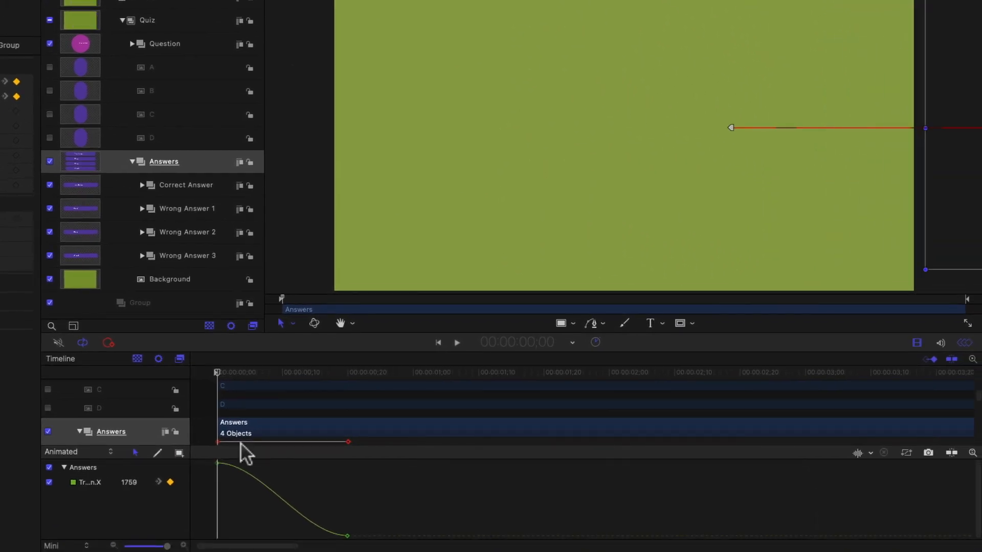
# Reshape the Answers group's X curve to start fast and settle gradually into the frame 20 keyframe, and play the animation
pyautogui.click(347, 536)
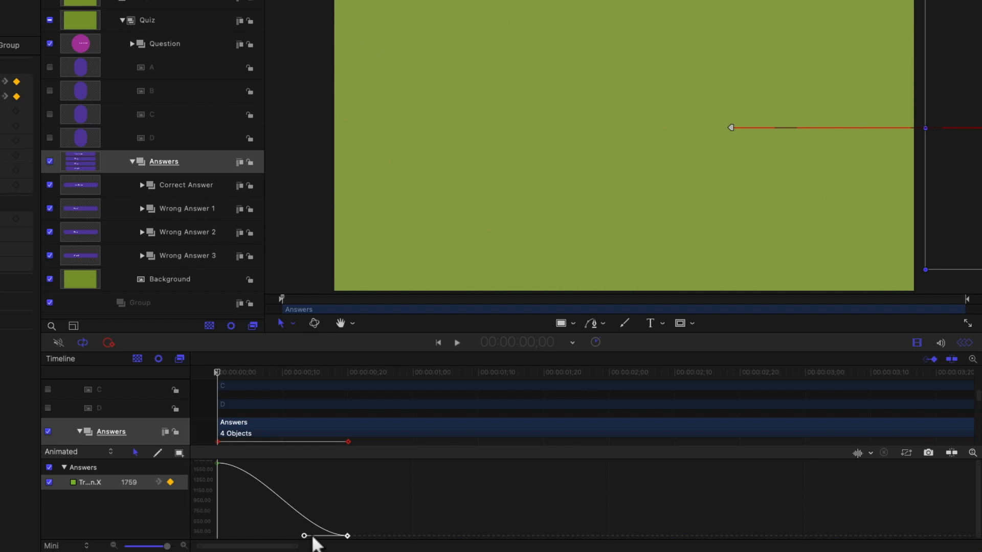
pyautogui.moveTo(303, 536); pyautogui.dragTo(219, 536)
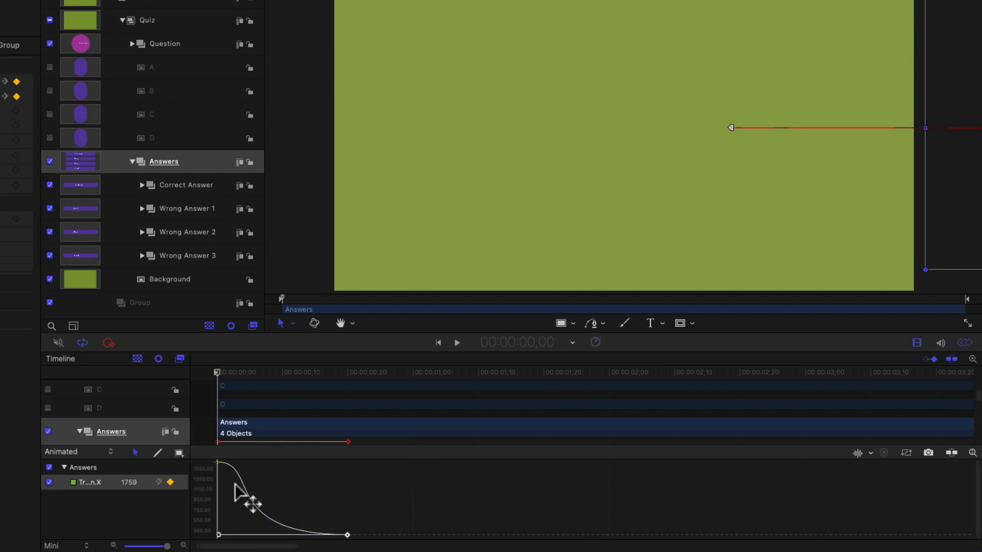
pyautogui.click(218, 462)
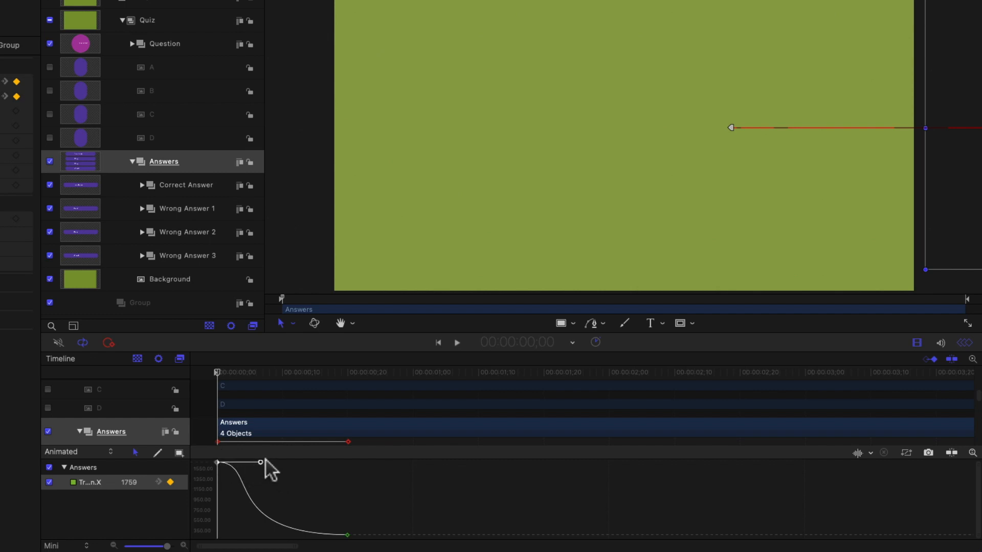
pyautogui.moveTo(261, 463); pyautogui.dragTo(233, 498)
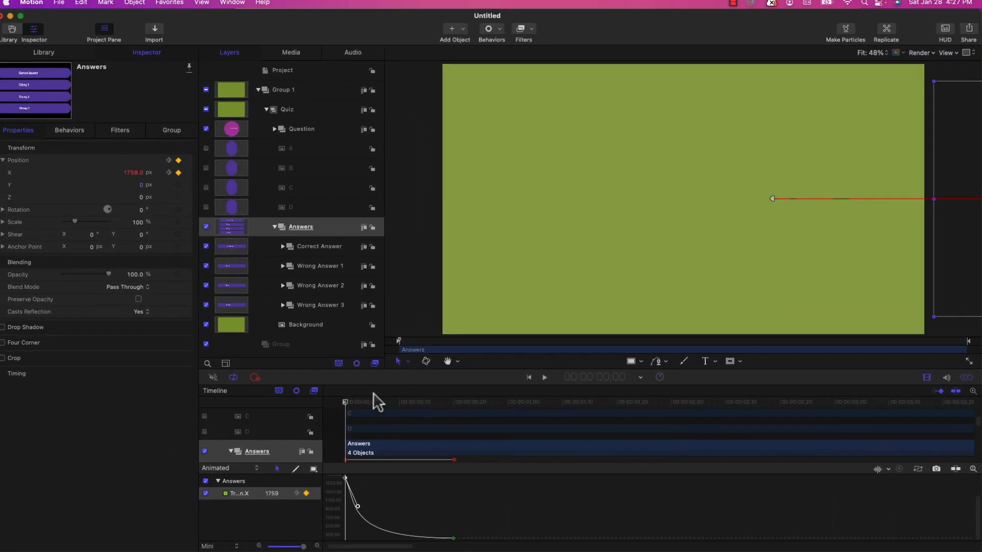
pyautogui.moveTo(374, 403); pyautogui.dragTo(317, 404)
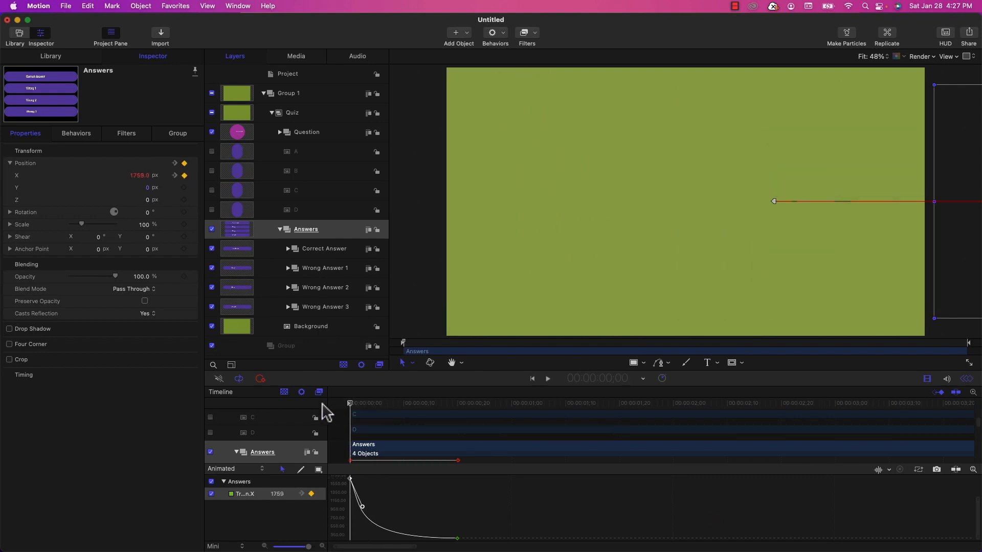
pyautogui.press('space')
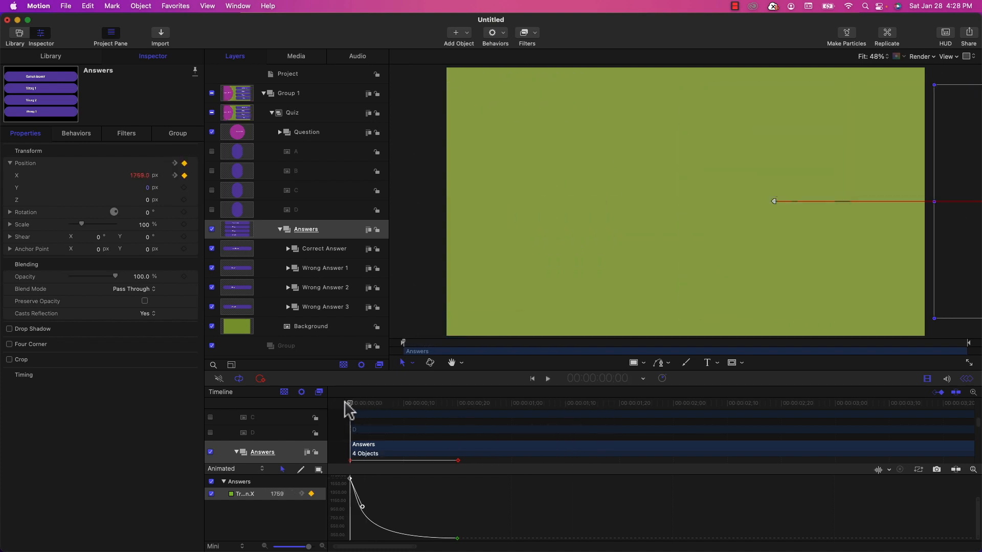
pyautogui.press('space')
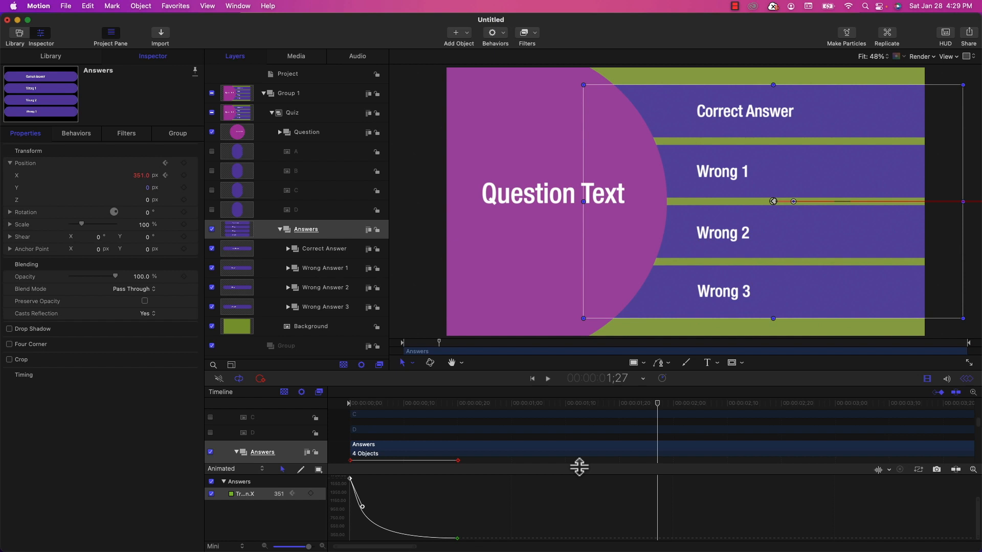
# Add an X position keyframe to the Wrong Answer 1 group at 5;00
pyautogui.moveTo(659, 409); pyautogui.dragTo(857, 409)
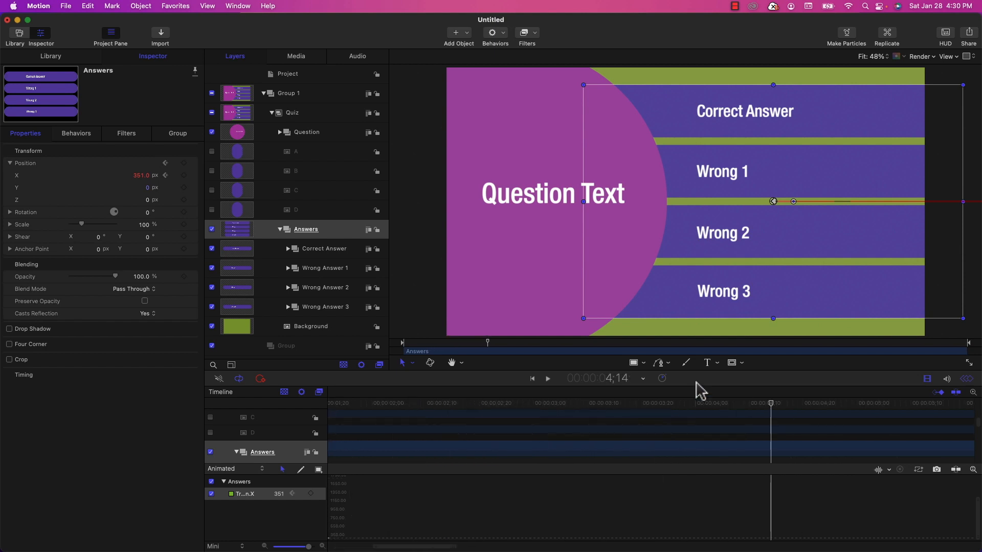
pyautogui.click(329, 268)
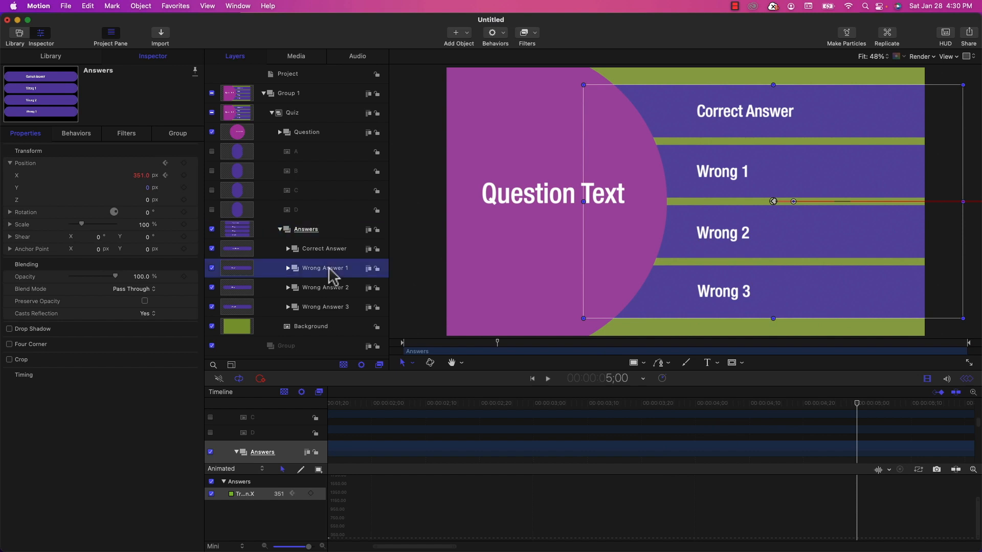
pyautogui.click(184, 176)
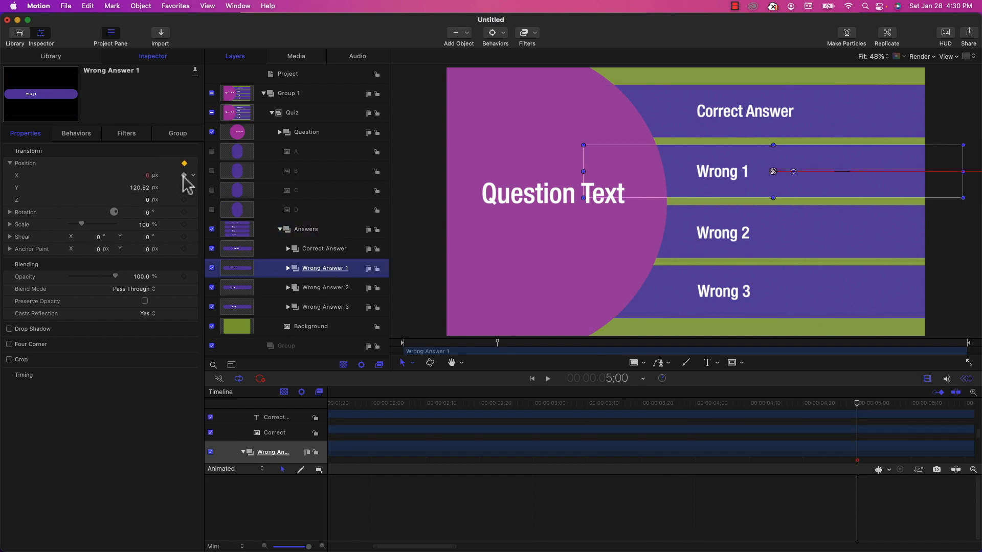
# Add a second X keyframe to Wrong Answer 1 at 5;10 and set it to 1396 px, beyond the canvas's right edge
pyautogui.press('Right')
pyautogui.press('Right')
pyautogui.press('Right')
pyautogui.press('Right')
pyautogui.press('Right')
pyautogui.press('Right')
pyautogui.press('Right')
pyautogui.press('Right')
pyautogui.press('Right')
pyautogui.press('Right')
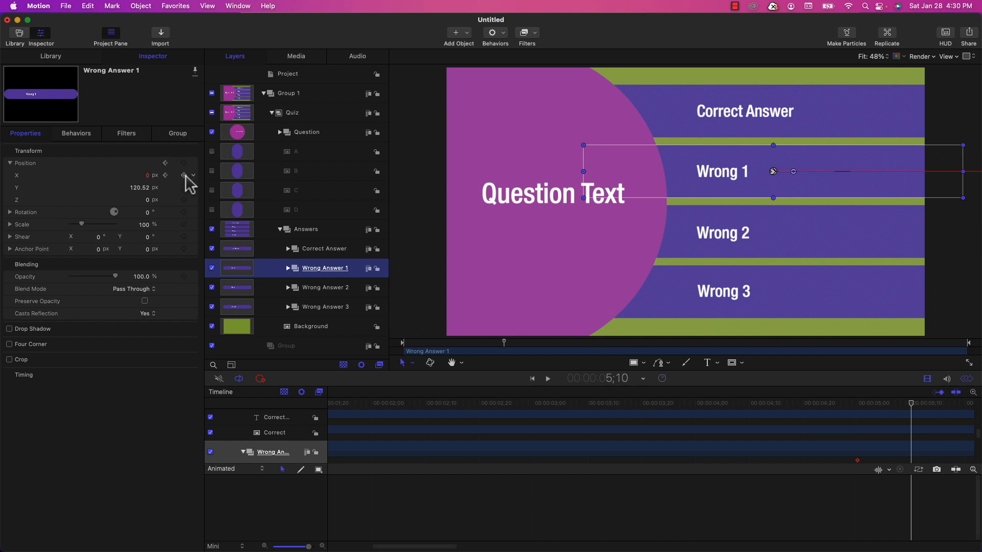
pyautogui.click(183, 175)
pyautogui.click(146, 176)
pyautogui.write('1')
pyautogui.press('Return')
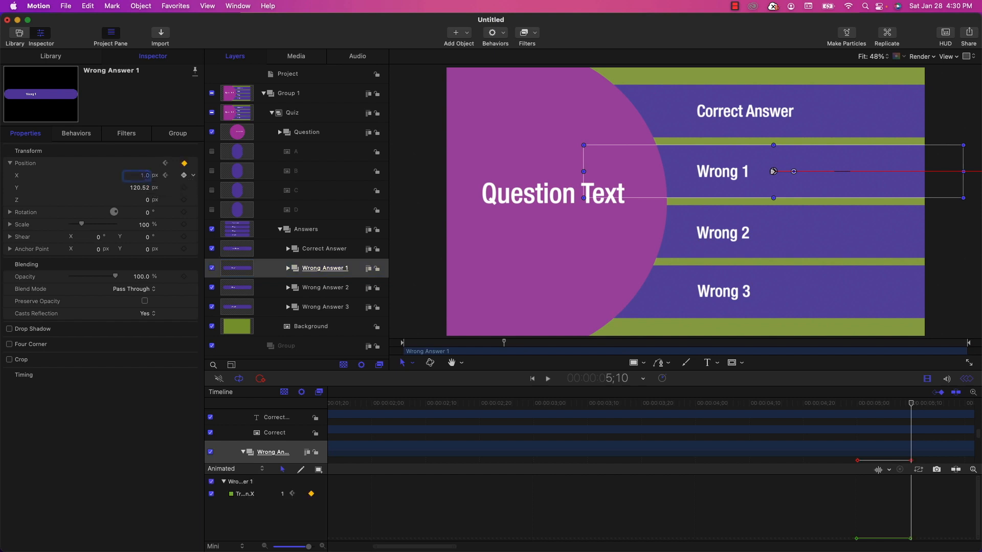
pyautogui.moveTo(773, 171); pyautogui.dragTo(981, 171)
pyautogui.moveTo(147, 176); pyautogui.dragTo(147, 175)
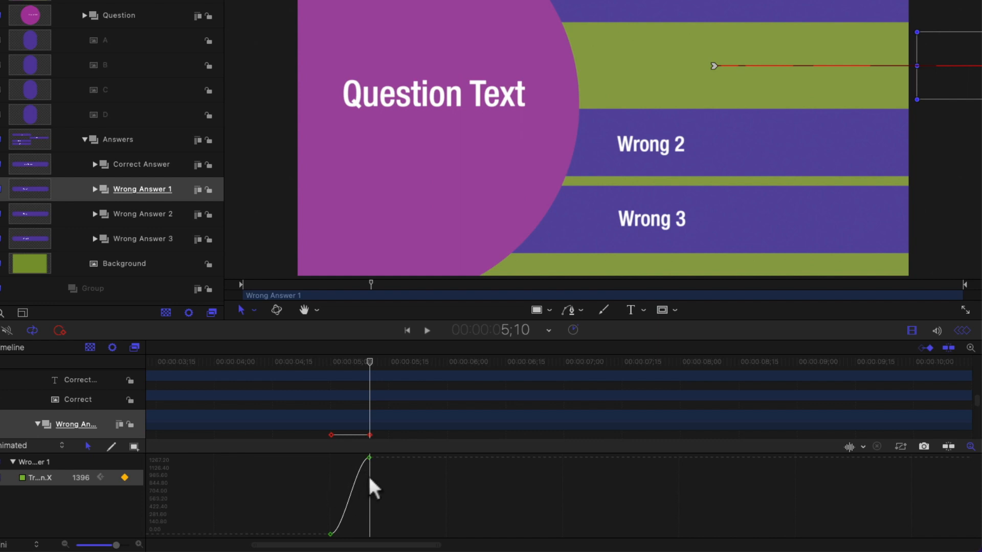
# Reshape Wrong Answer 1's X curve so it starts slowly and accelerates off screen, and play the exit
pyautogui.click(330, 534)
pyautogui.moveTo(343, 534); pyautogui.dragTo(372, 535)
pyautogui.click(370, 457)
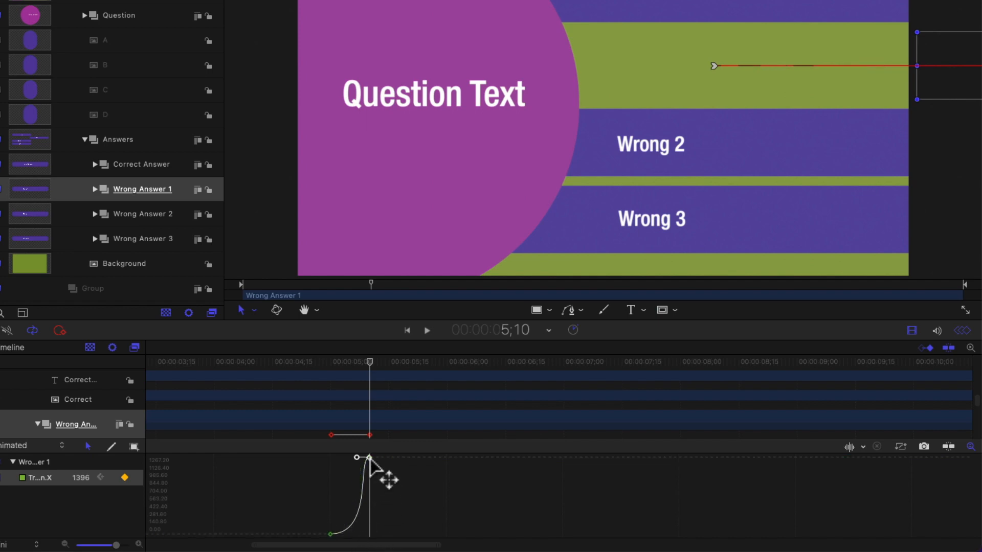
pyautogui.moveTo(356, 456); pyautogui.dragTo(367, 467)
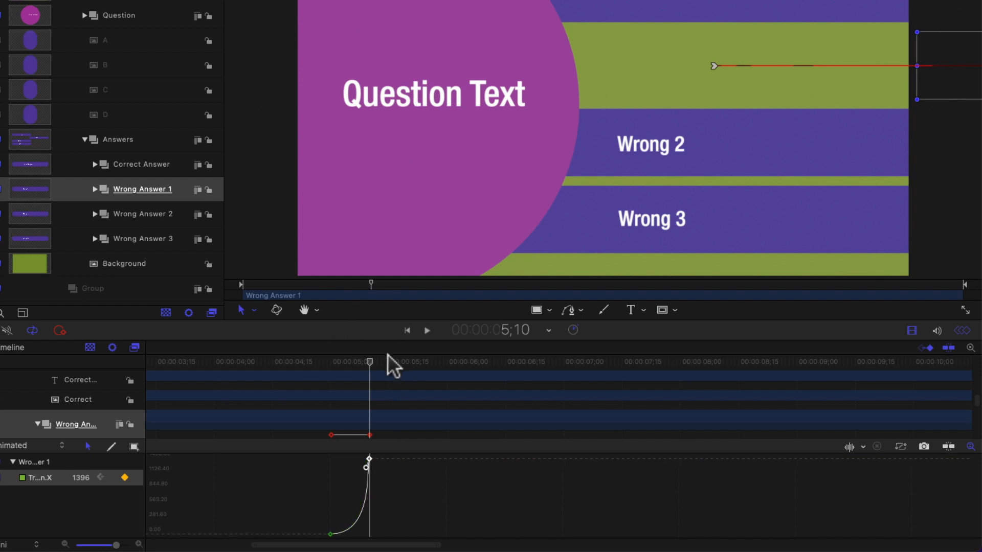
pyautogui.moveTo(376, 364); pyautogui.dragTo(246, 364)
pyautogui.press('space')
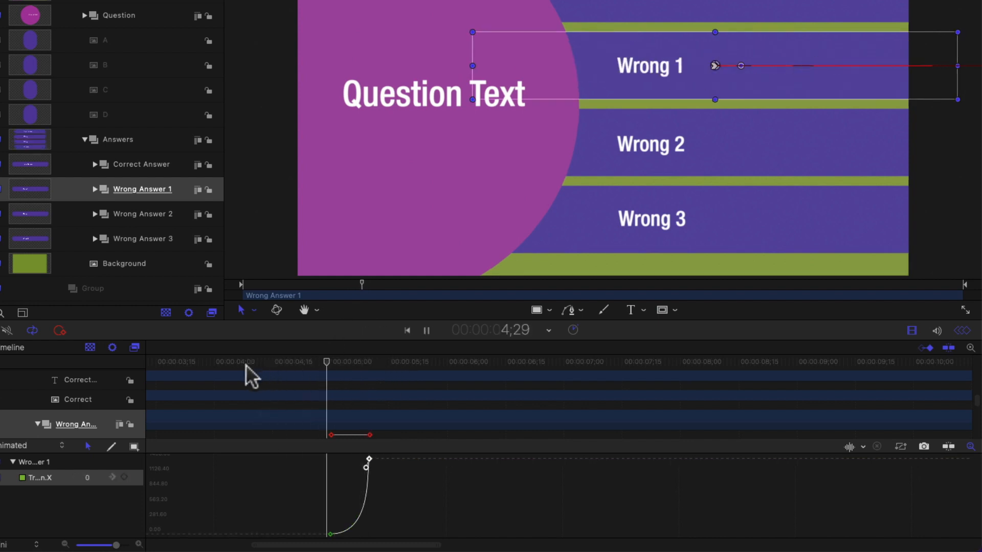
pyautogui.press('space')
pyautogui.moveTo(324, 363); pyautogui.dragTo(366, 362)
pyautogui.press('space')
# Copy Wrong Answer 1's two X position keyframes and paste them onto the Wrong Answer 2 group at 9;00
pyautogui.click(320, 487)
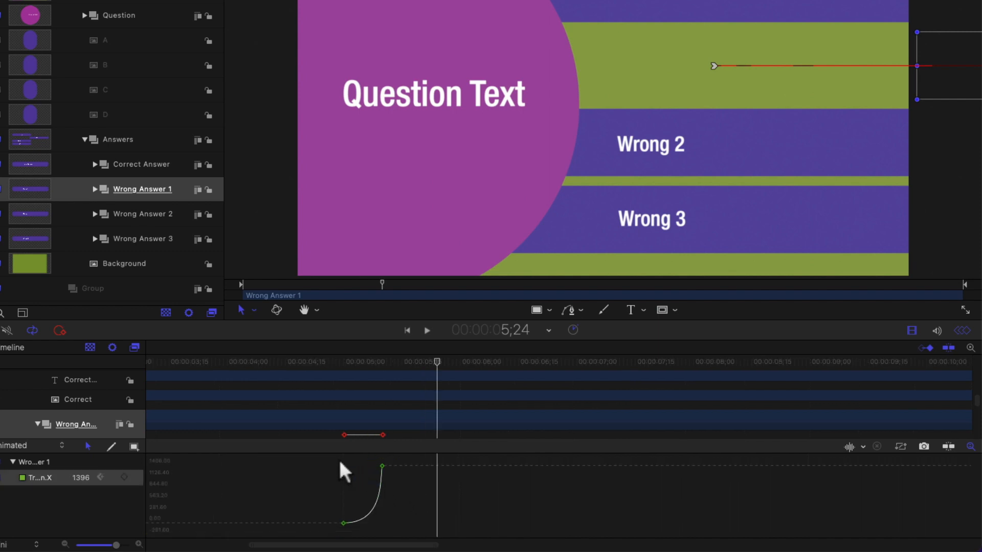
pyautogui.moveTo(303, 466); pyautogui.dragTo(401, 537)
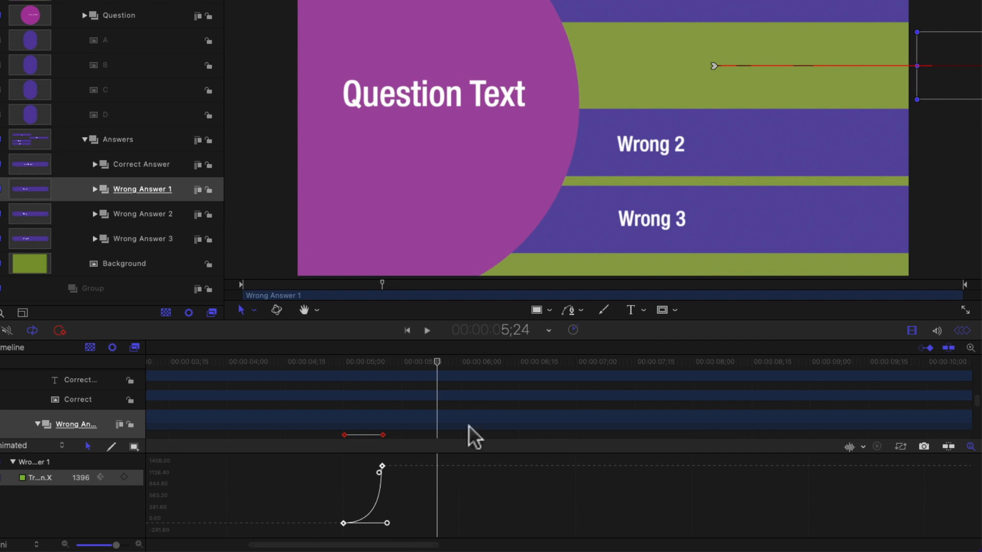
pyautogui.moveTo(439, 364)
pyautogui.mouseDown()
pyautogui.moveTo(701, 357)
pyautogui.moveTo(467, 373)
pyautogui.mouseUp()
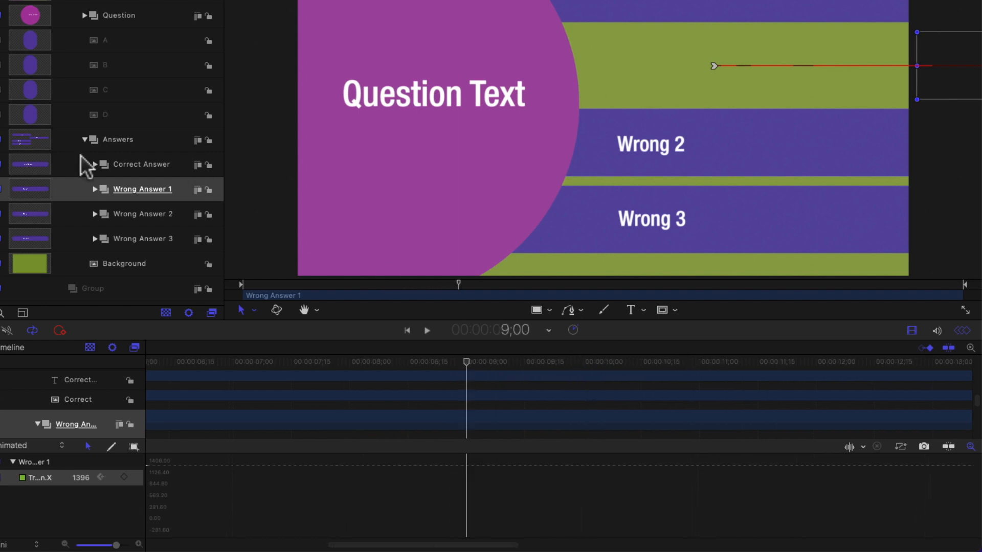
pyautogui.click(143, 214)
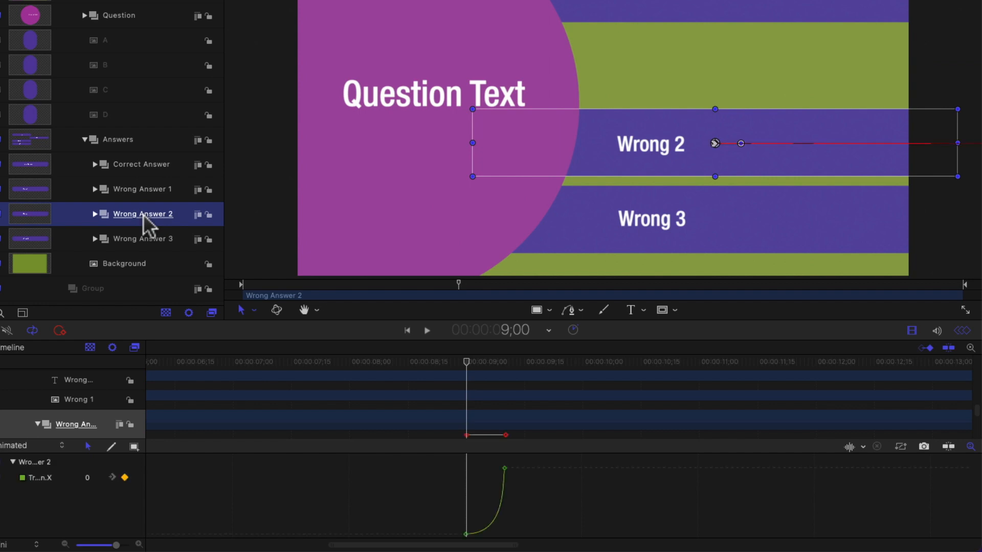
# Paste the copied X position exit keyframes onto the Wrong Answer 3 group at 13;00
pyautogui.click(151, 239)
pyautogui.moveTo(773, 364); pyautogui.dragTo(878, 364)
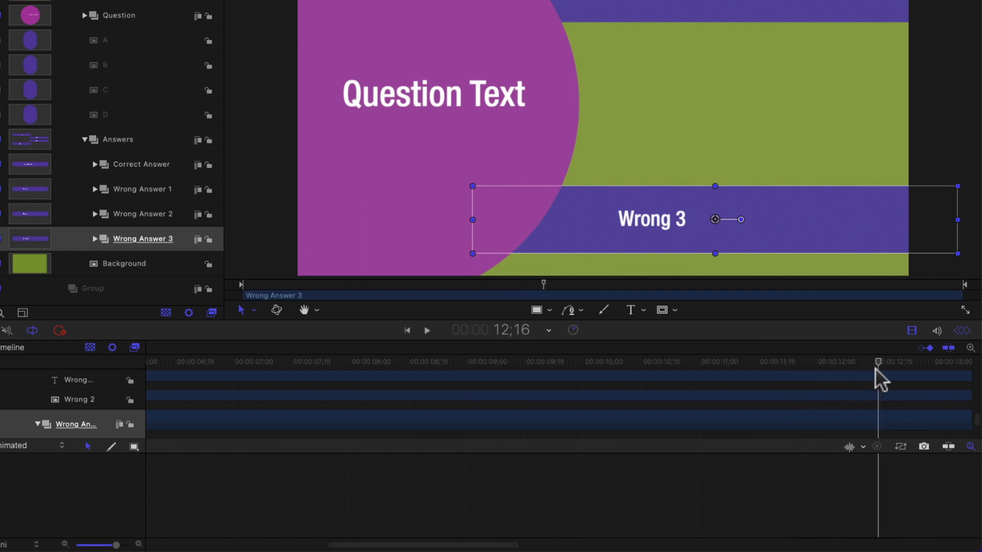
pyautogui.hscroll(9, 875, 369)
pyautogui.moveTo(403, 363); pyautogui.dragTo(460, 358)
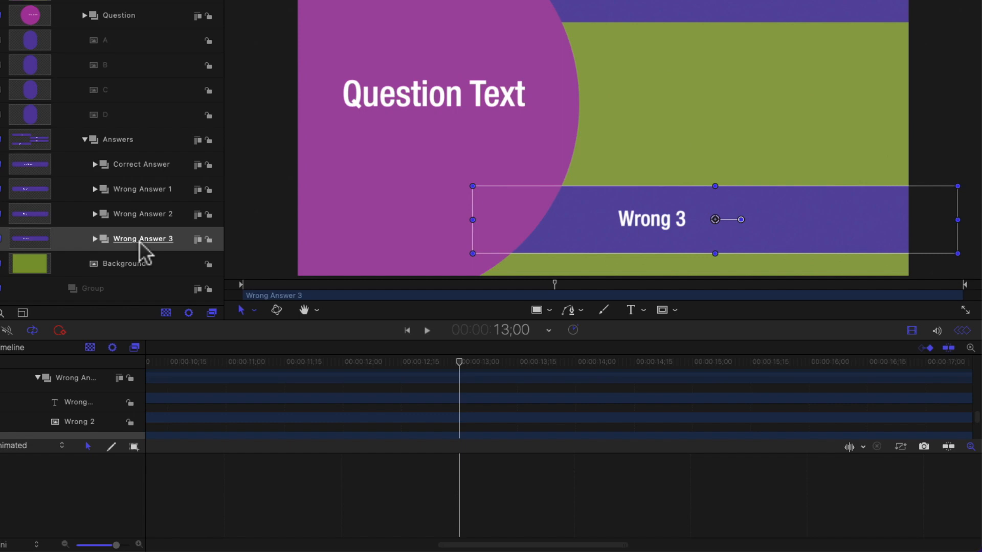
pyautogui.press('super+v')
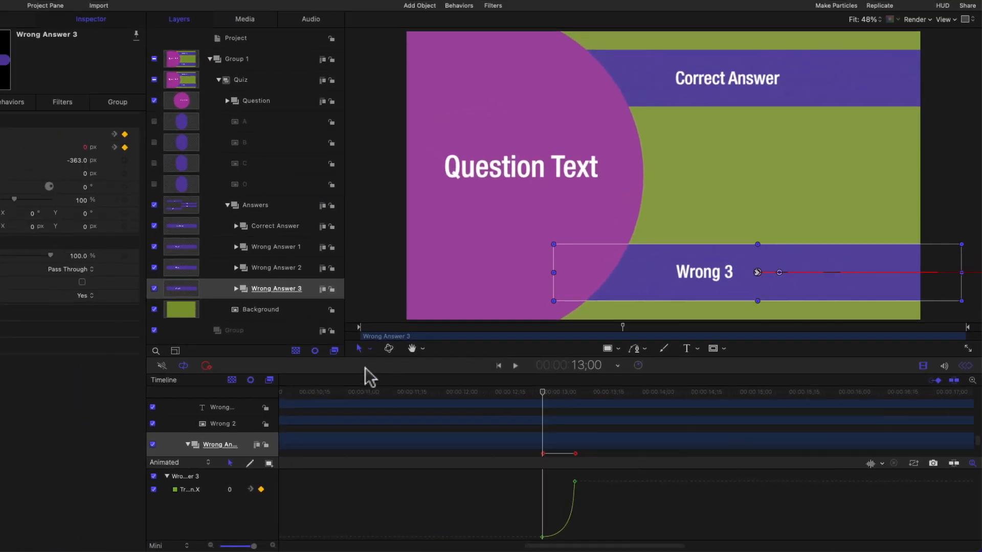
# Scrub through the wrong answers' exits up to 13;09 and step back to 13;00 to examine Wrong Answer 3's motion
pyautogui.moveTo(528, 546); pyautogui.dragTo(389, 546)
pyautogui.moveTo(676, 402); pyautogui.dragTo(876, 411)
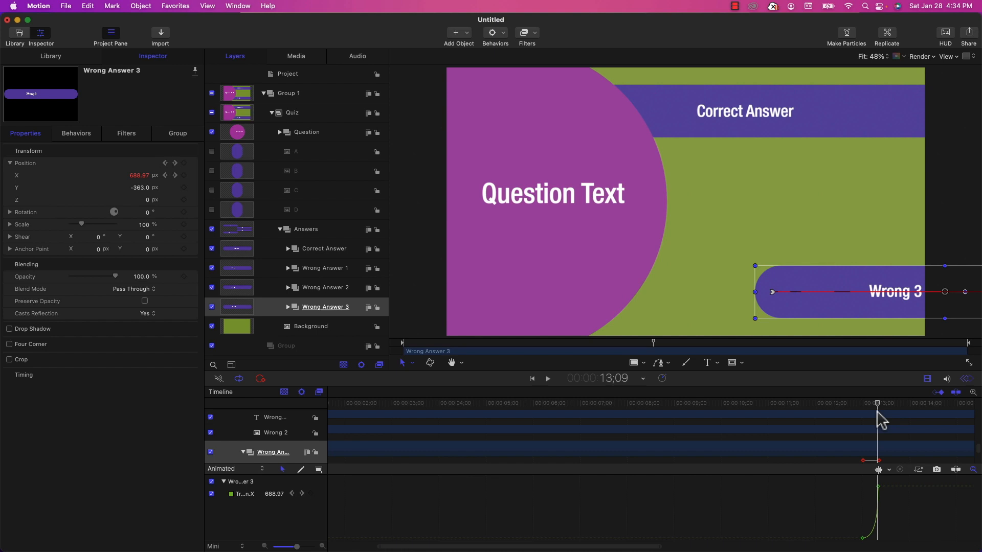
pyautogui.press('Left')
pyautogui.press('Left')
pyautogui.press('Left')
pyautogui.press('Left')
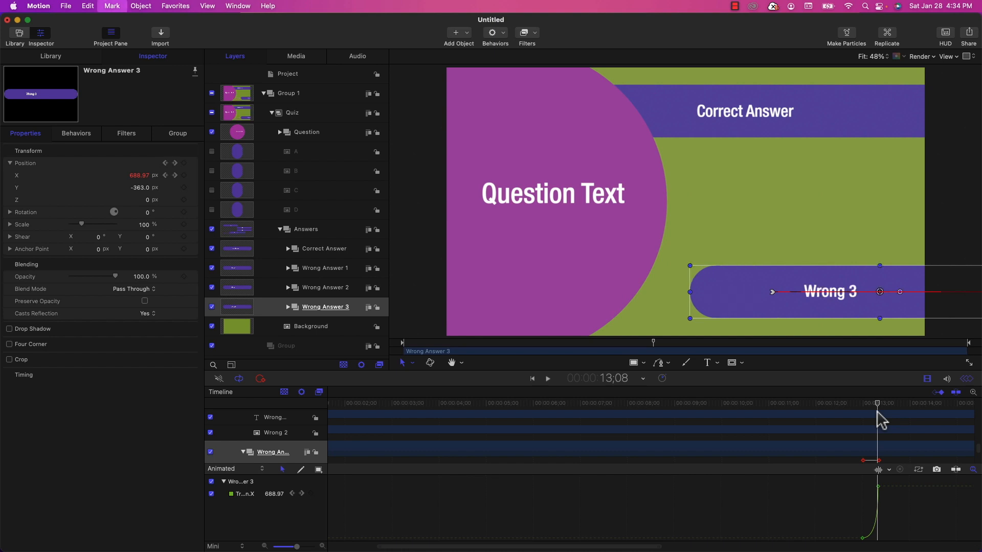
pyautogui.press('Left')
pyautogui.press('Left')
pyautogui.press('Left')
pyautogui.press('Left')
pyautogui.press('Left')
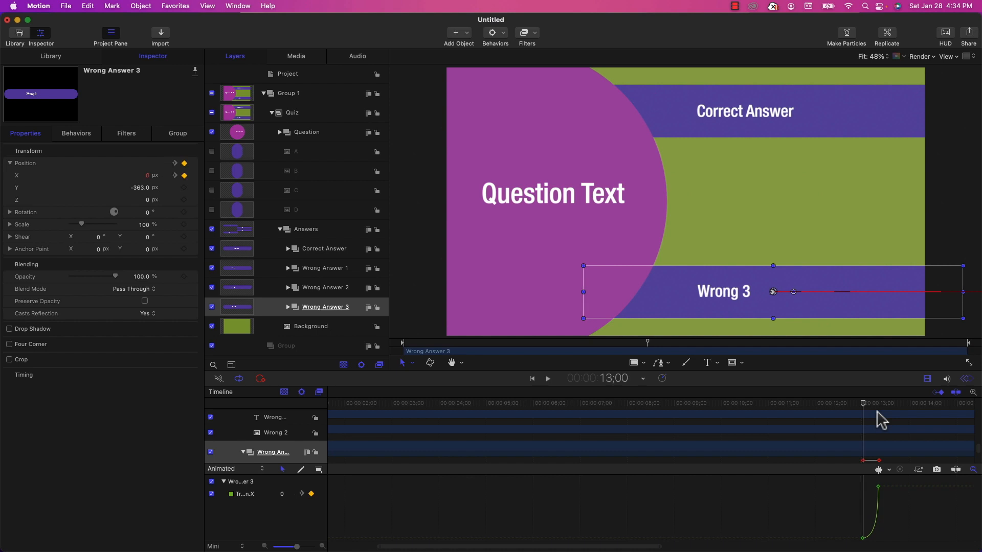
# Move the playhead to 13;05 and apply the Colorize filter to the Correct shape inside the Correct Answer group
pyautogui.press('Right')
pyautogui.press('Right')
pyautogui.press('Right')
pyautogui.press('Right')
pyautogui.press('Right')
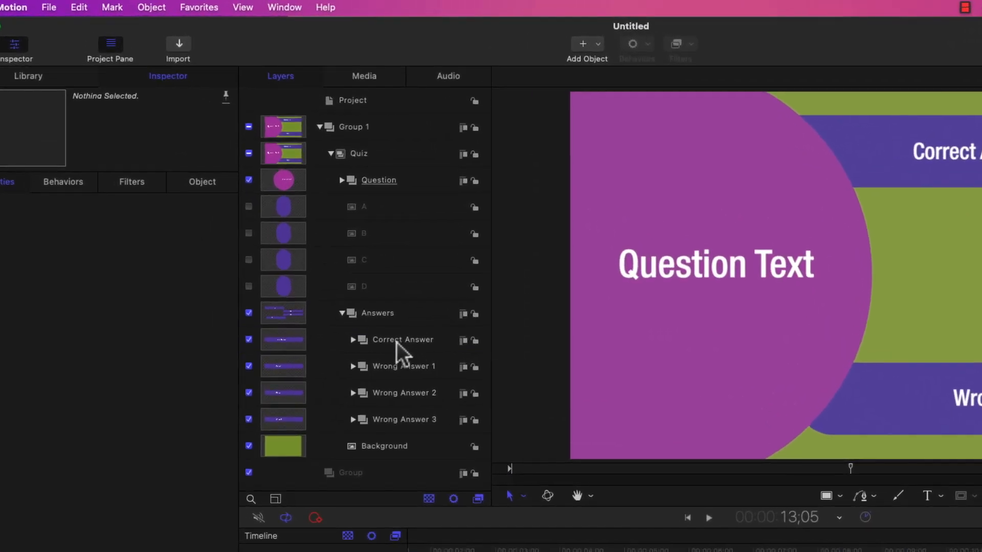
pyautogui.click(320, 251)
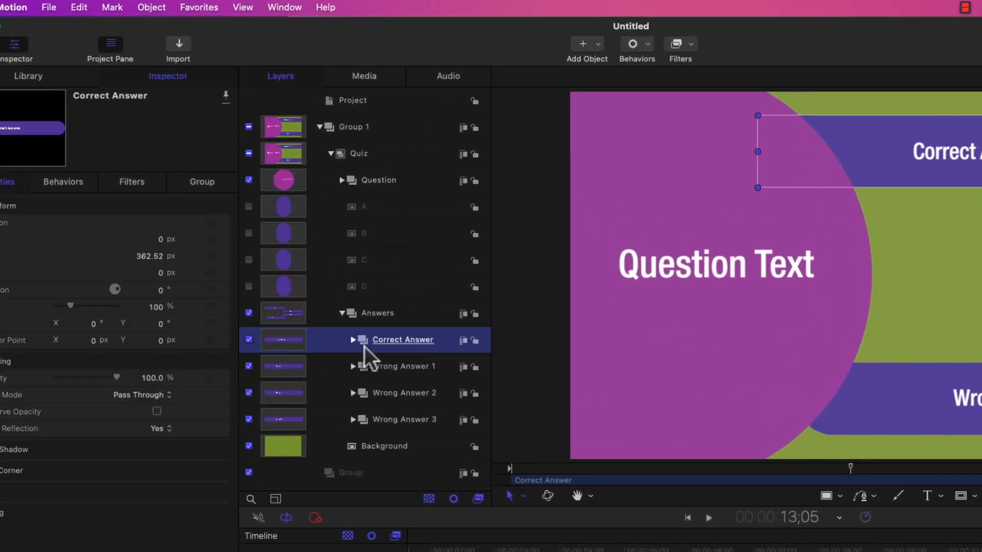
pyautogui.click(353, 340)
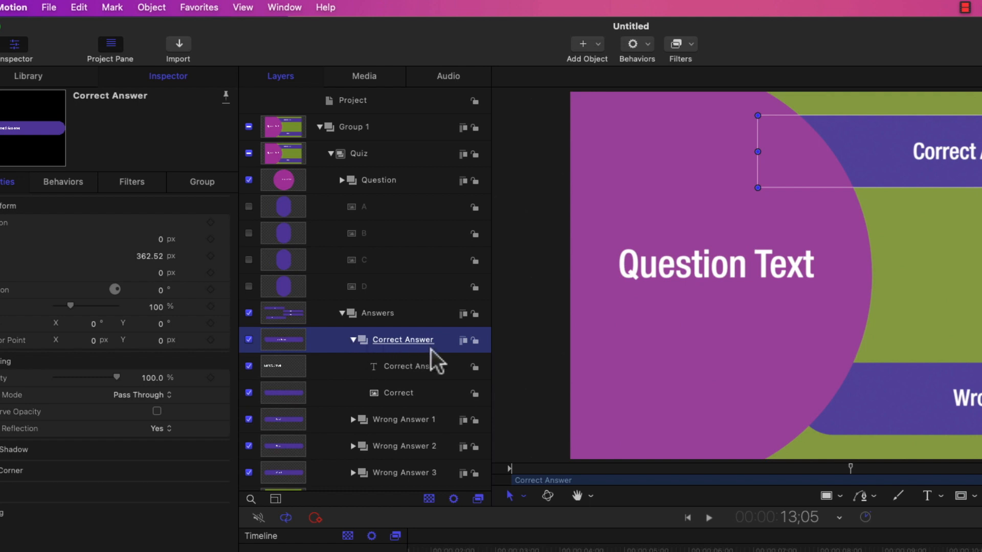
pyautogui.click(393, 391)
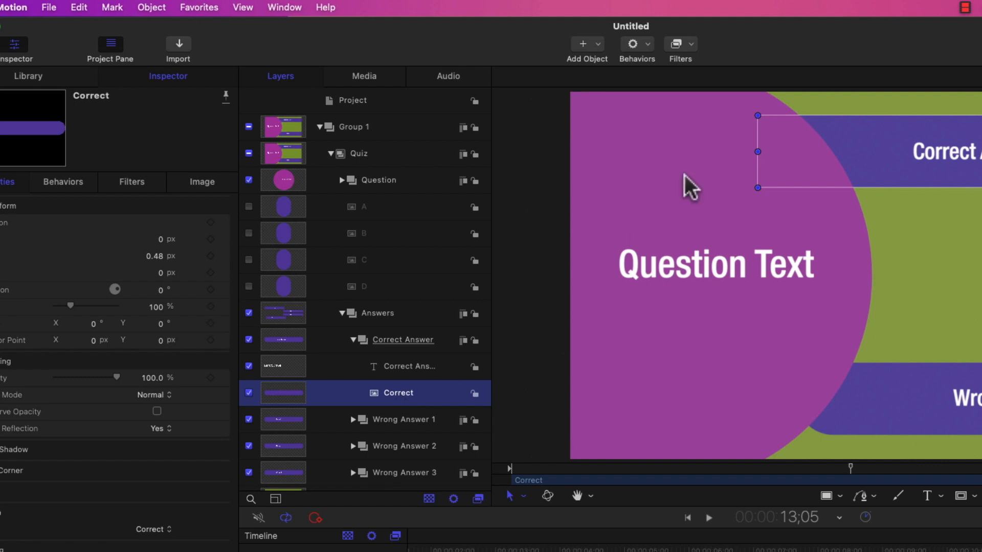
pyautogui.click(684, 49)
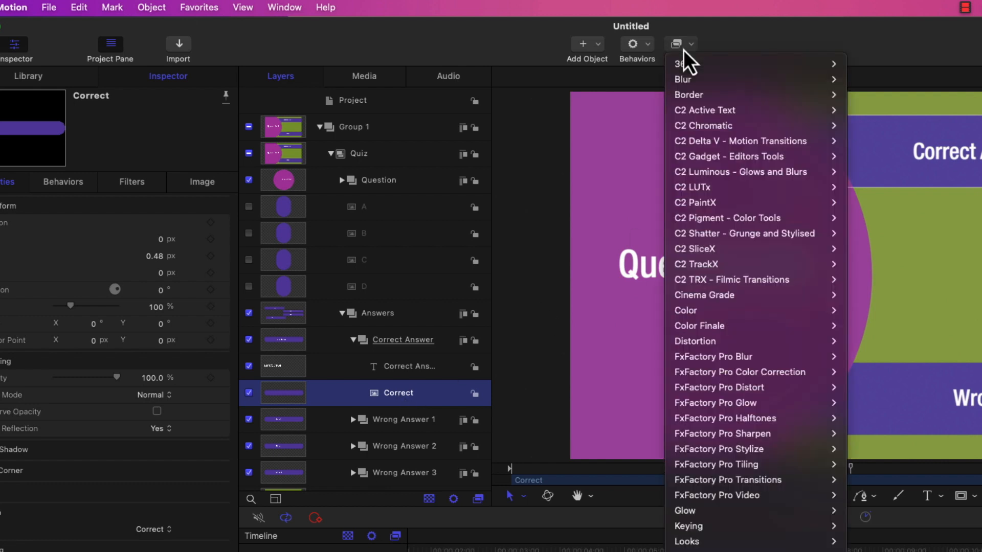
pyautogui.moveTo(699, 313)
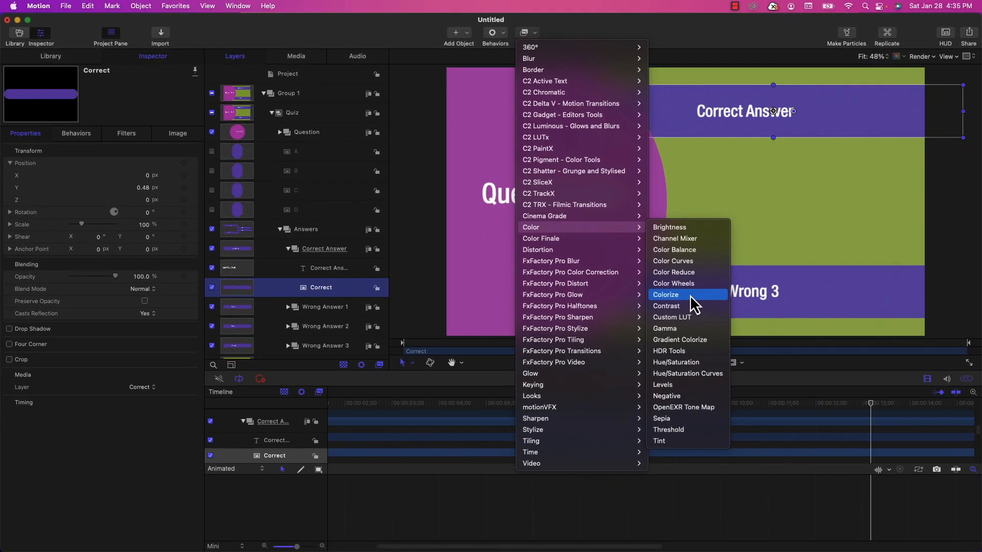
pyautogui.click(690, 297)
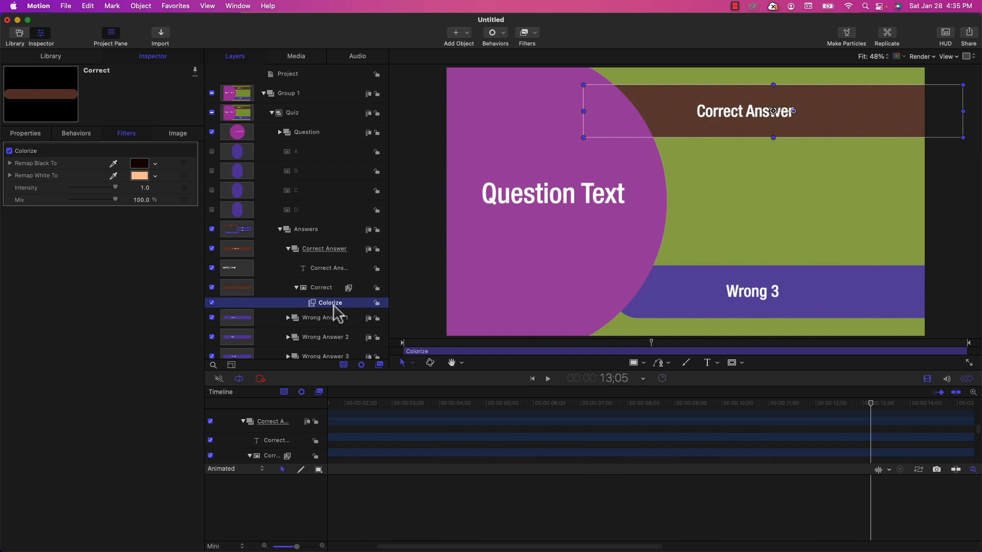
# Trim the Colorize filter to start at 13;05 and add a Mix keyframe of 0% there
pyautogui.press('i')
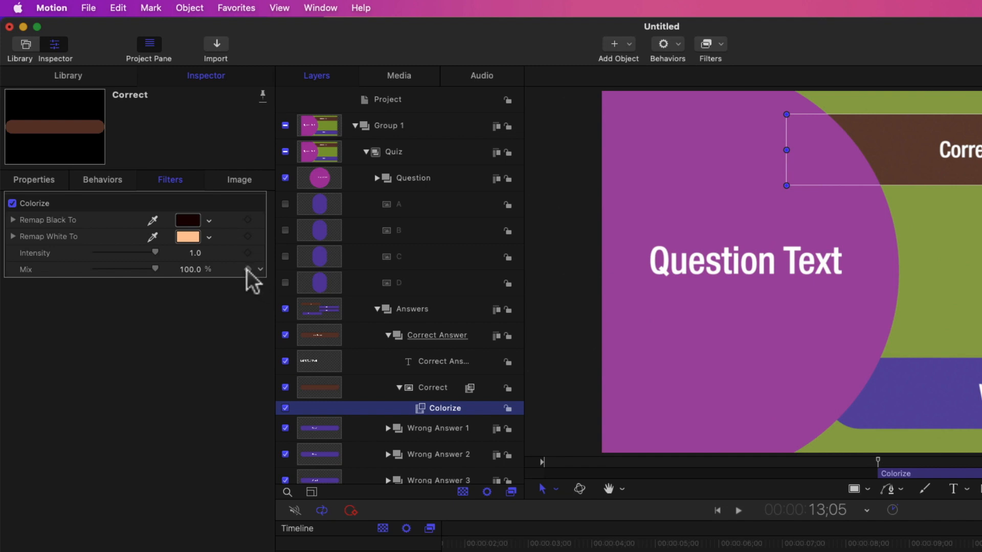
pyautogui.moveTo(156, 269); pyautogui.dragTo(68, 258)
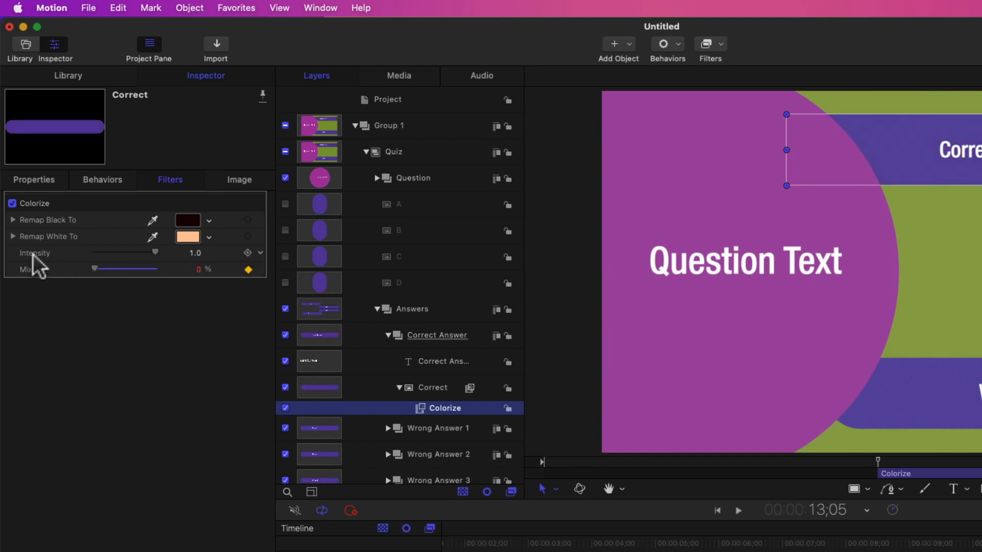
# Add a second Colorize Mix keyframe at 13;15 and set it to 100%
pyautogui.press('space')
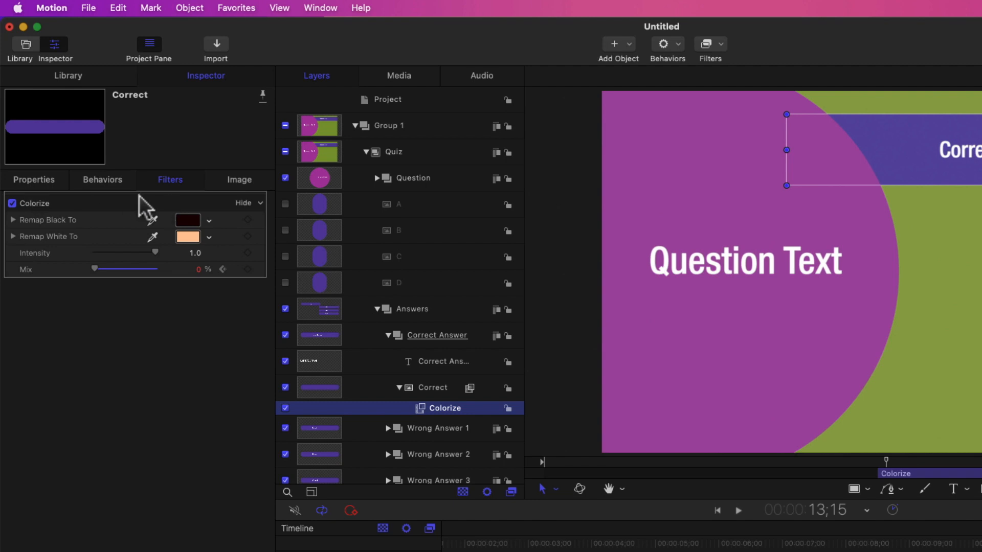
pyautogui.click(248, 269)
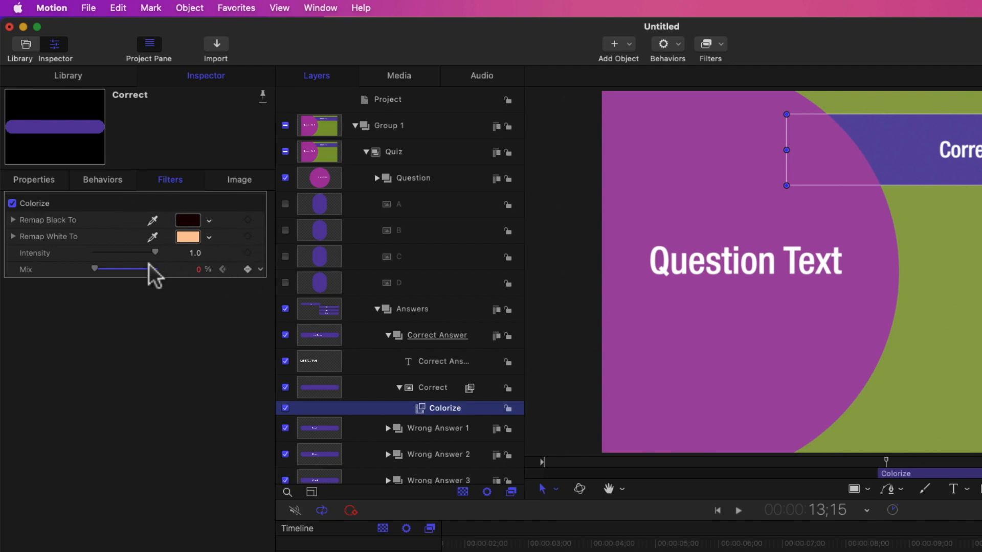
pyautogui.moveTo(100, 272); pyautogui.dragTo(253, 274)
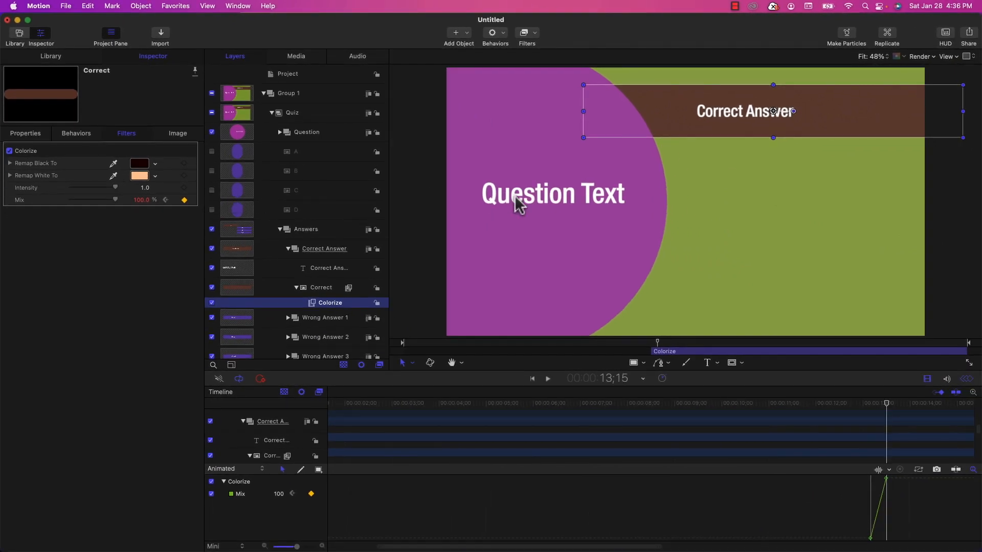
pyautogui.moveTo(887, 404)
pyautogui.mouseDown()
pyautogui.moveTo(856, 407)
pyautogui.moveTo(893, 415)
pyautogui.moveTo(887, 407)
pyautogui.mouseUp()
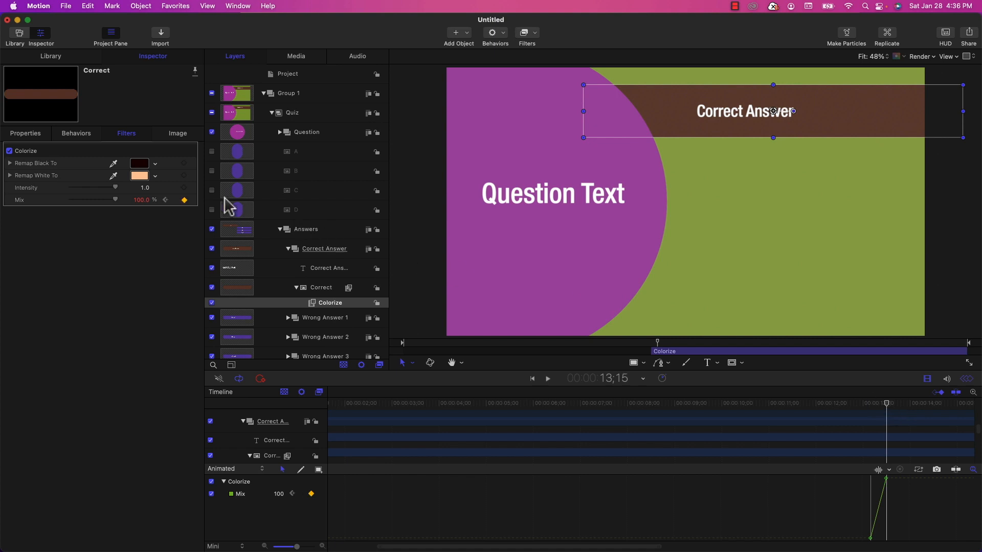
# Set the Colorize filter's Remap White To color to bright green
pyautogui.click(139, 176)
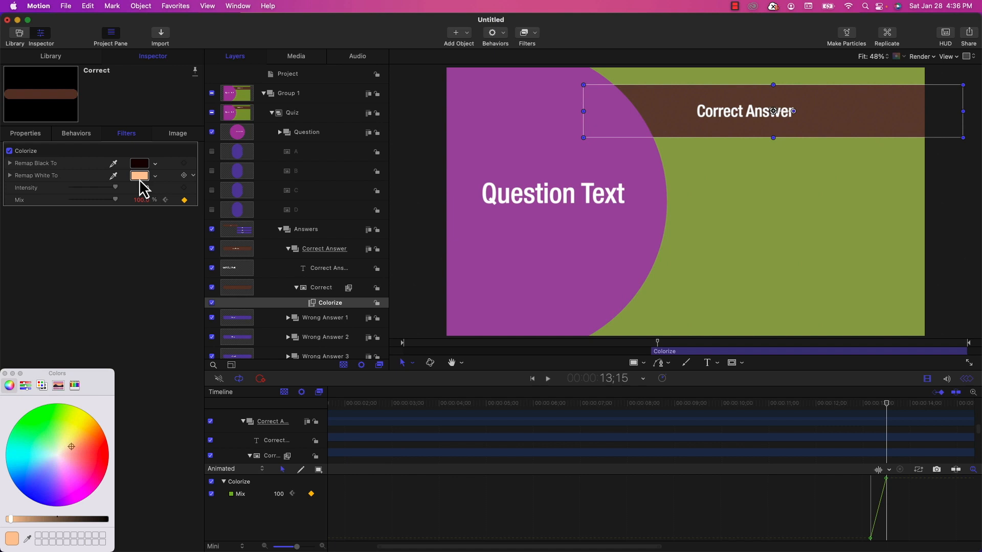
pyautogui.click(52, 421)
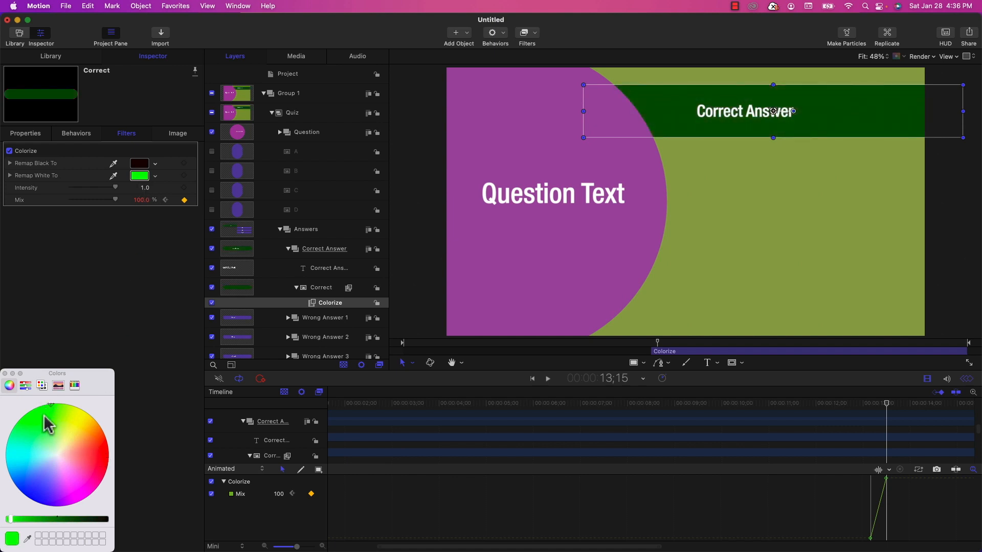
pyautogui.click(5, 374)
# Add X position keyframes to the Question and Answers groups at 18;00
pyautogui.hscroll(5, 507, 409)
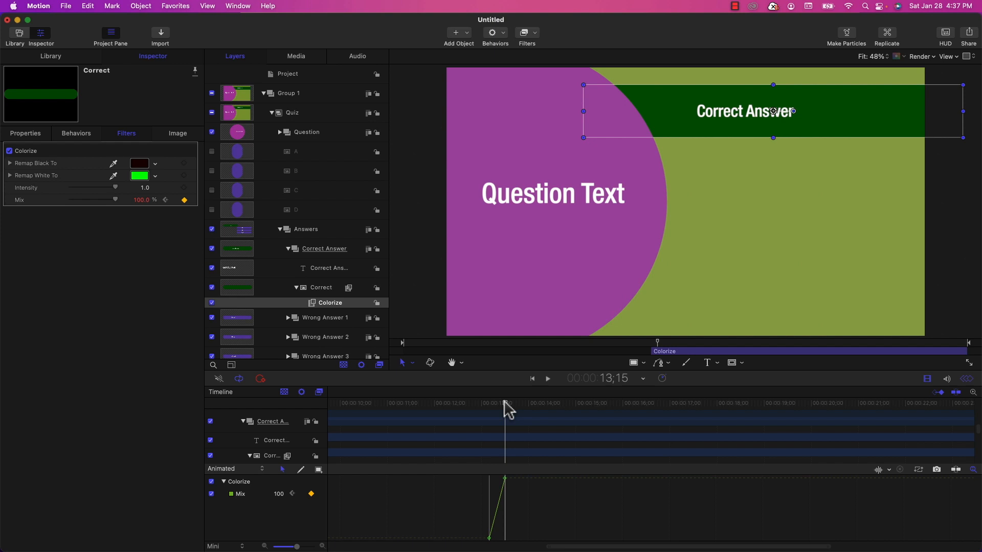
pyautogui.click(717, 403)
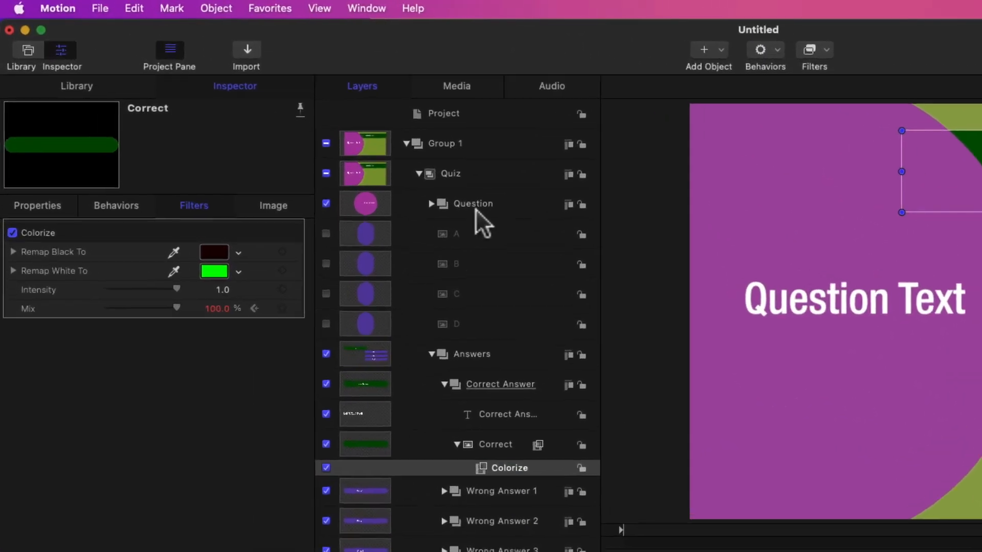
pyautogui.click(476, 209)
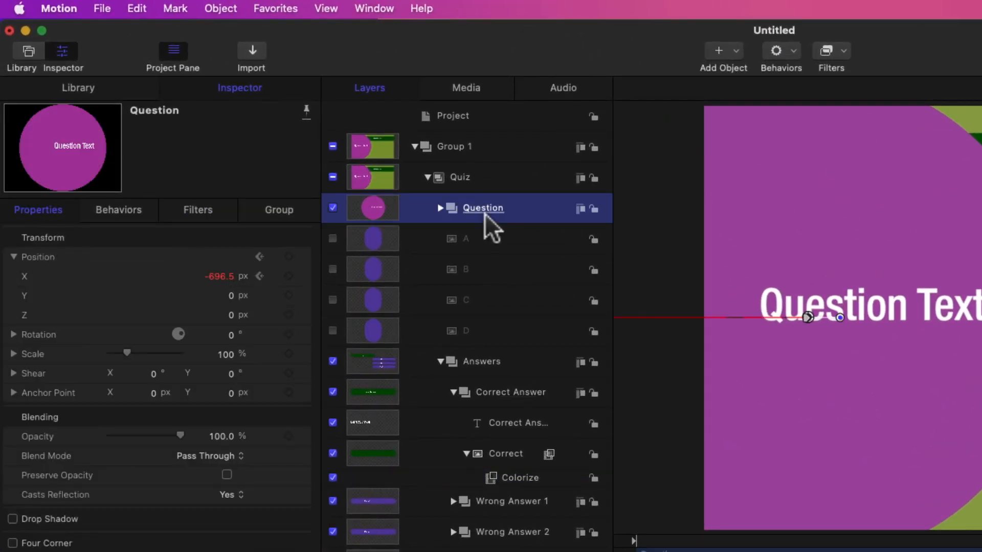
pyautogui.click(289, 276)
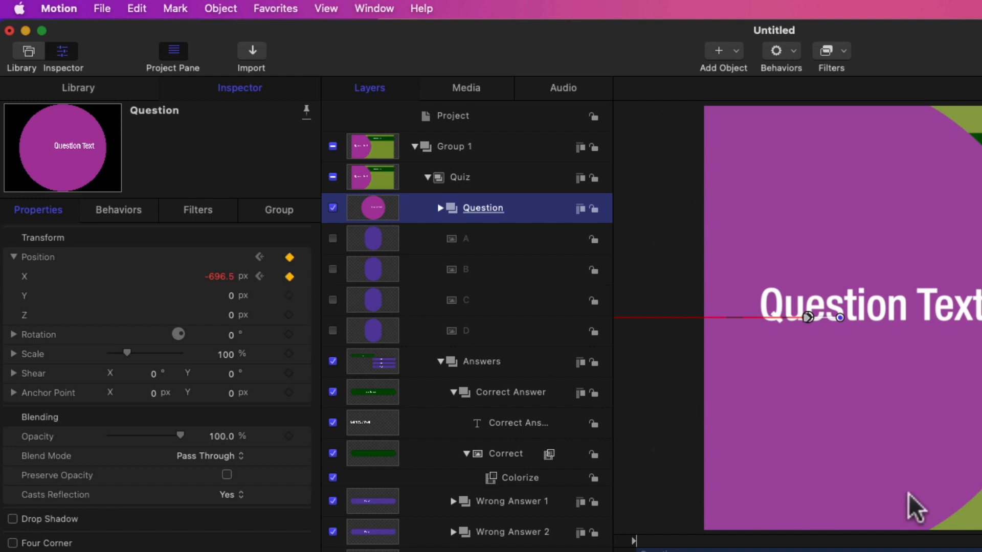
pyautogui.click(488, 363)
pyautogui.click(290, 276)
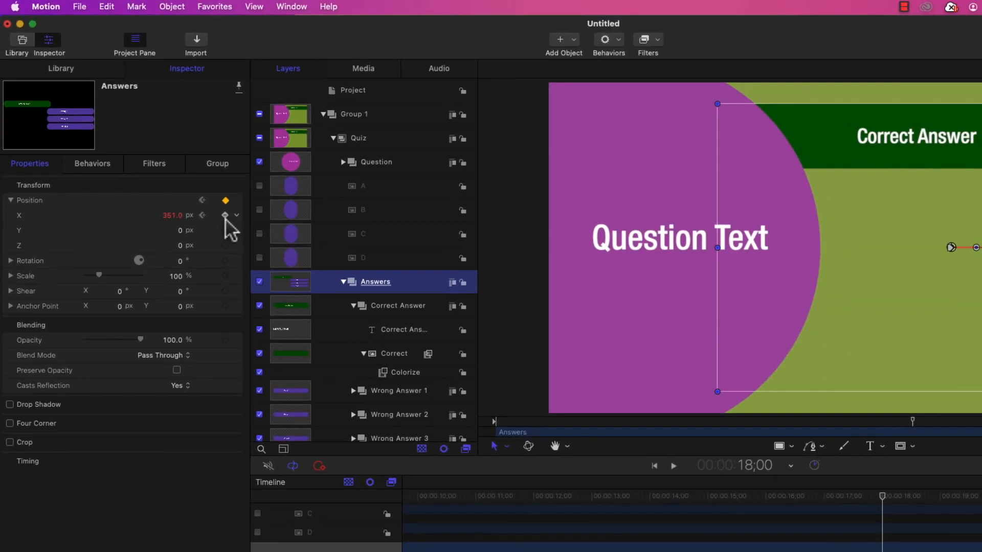
# Move the playhead to 18;20 and add another X position keyframe to the Answers group
pyautogui.press('Right')
pyautogui.press('Right')
pyautogui.press('Right')
pyautogui.press('Right')
pyautogui.press('Right')
pyautogui.press('Right')
pyautogui.press('Right')
pyautogui.press('Right')
pyautogui.press('Right')
pyautogui.press('Right')
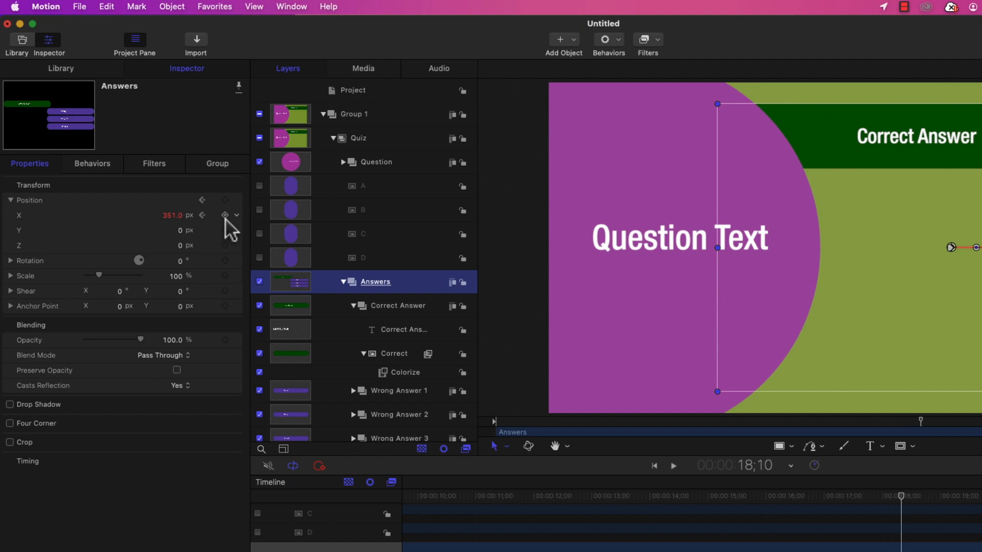
pyautogui.hotkey('shift', 'Right')
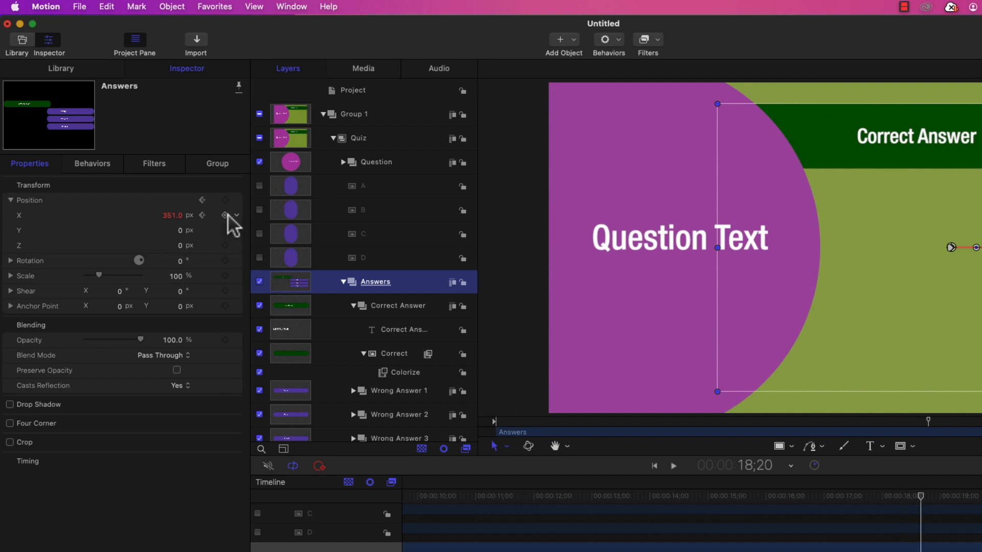
pyautogui.click(225, 215)
# Keyframe the Question group's X at about -1606 px at 18;20, and set the Answers group's X to about 1740 px, both beyond the canvas
pyautogui.click(393, 162)
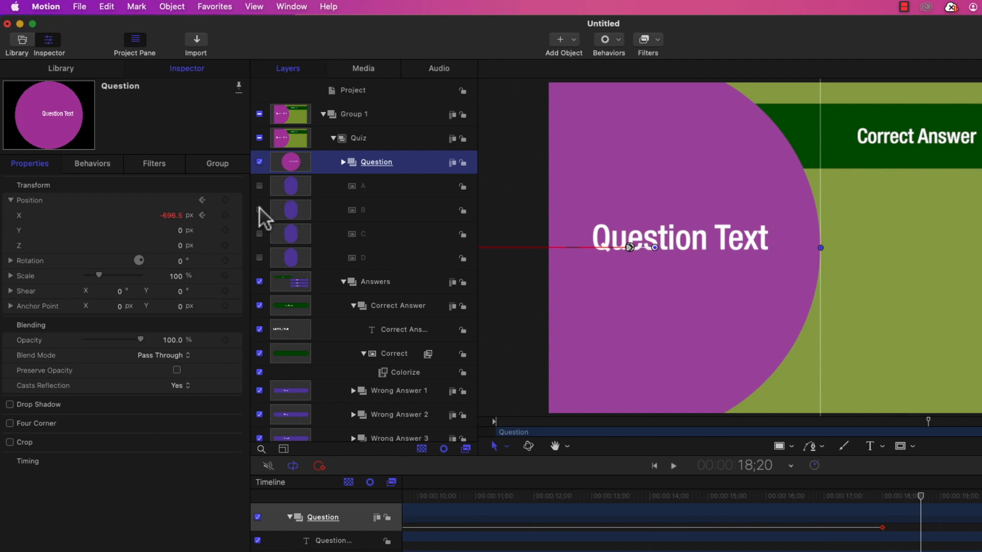
pyautogui.click(225, 216)
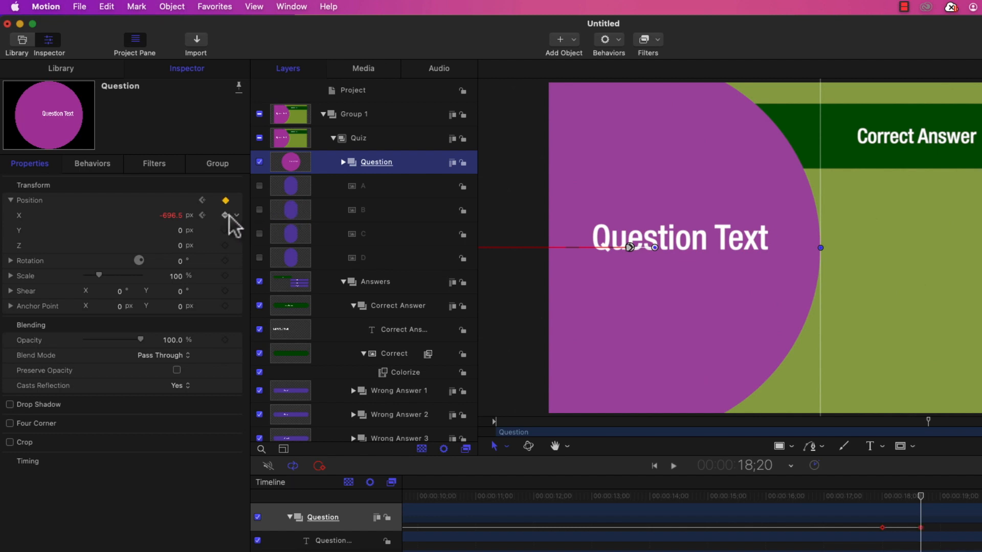
pyautogui.moveTo(181, 216)
pyautogui.mouseDown()
pyautogui.moveTo(149, 215)
pyautogui.moveTo(182, 226)
pyautogui.mouseUp()
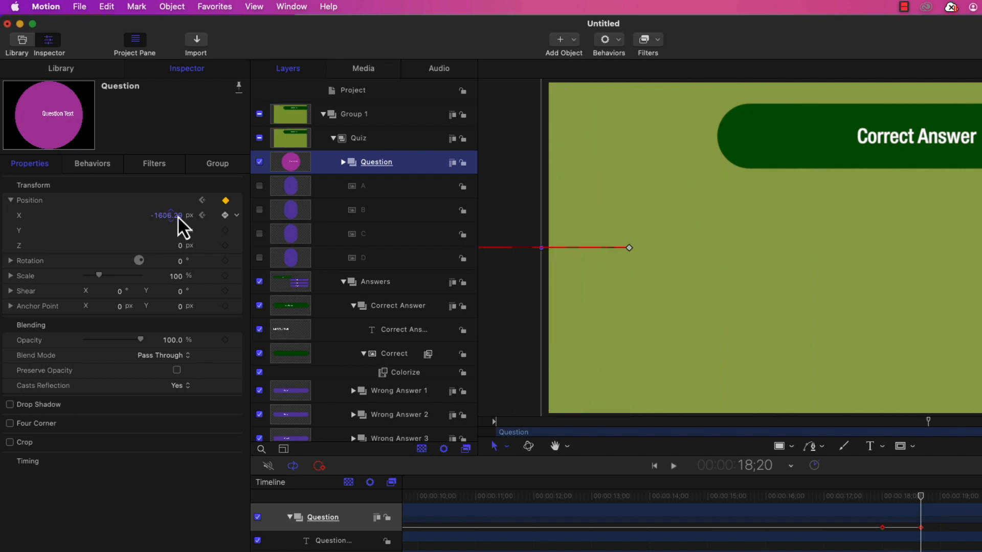
pyautogui.click(375, 281)
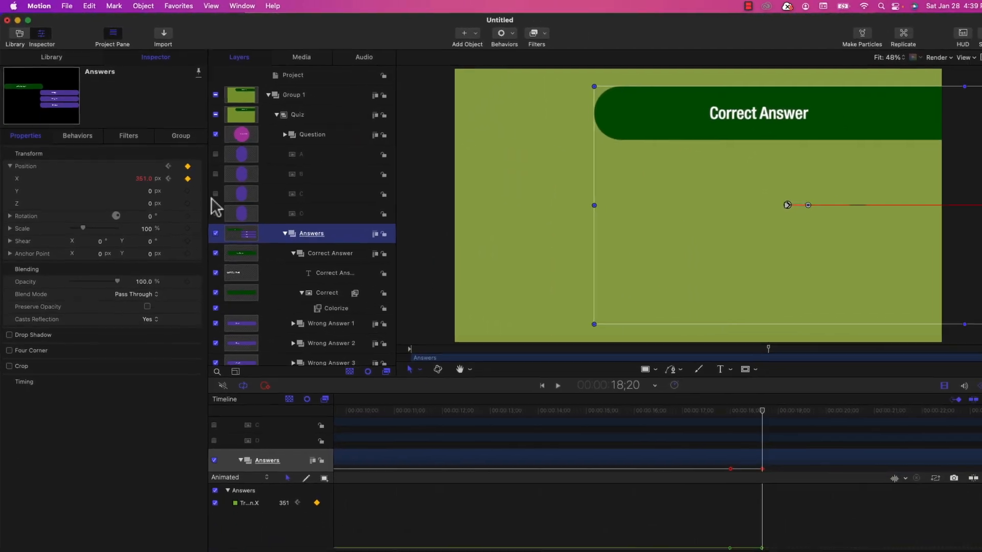
pyautogui.moveTo(139, 177); pyautogui.dragTo(189, 177)
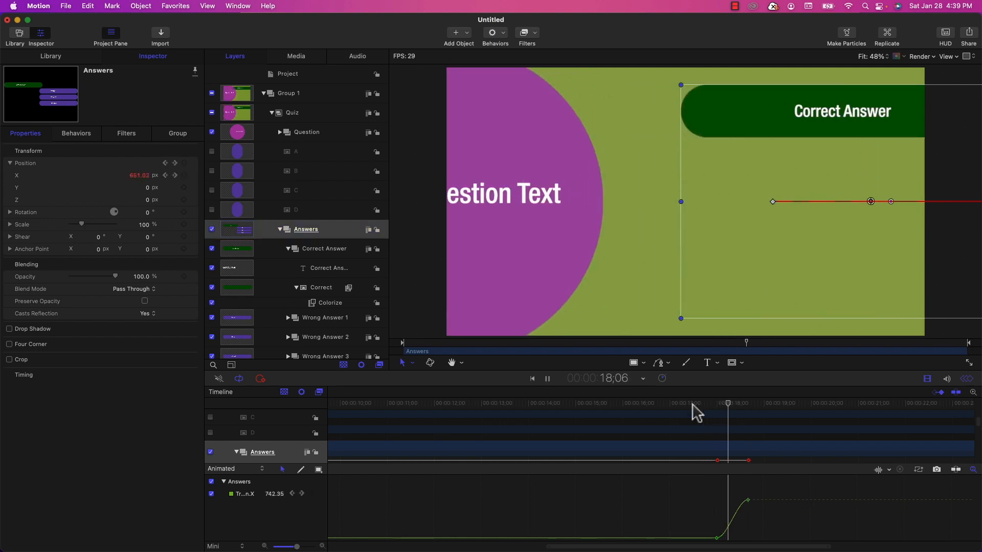
# Scrub through the closing exit of the Question and Answers groups up to 18;11
pyautogui.moveTo(692, 410); pyautogui.dragTo(730, 410)
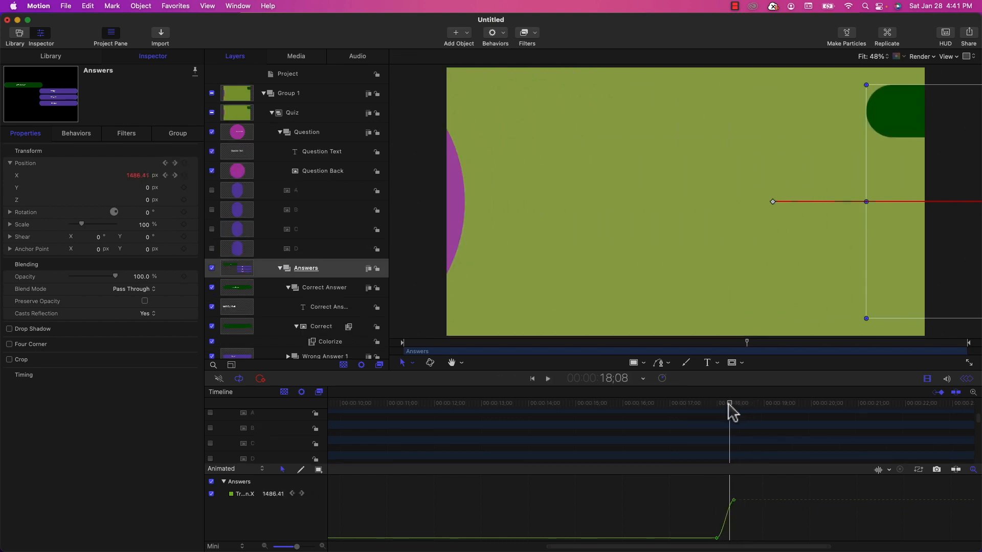
pyautogui.press('Right')
pyautogui.press('Right')
pyautogui.press('Right')
pyautogui.press('Right')
pyautogui.press('Right')
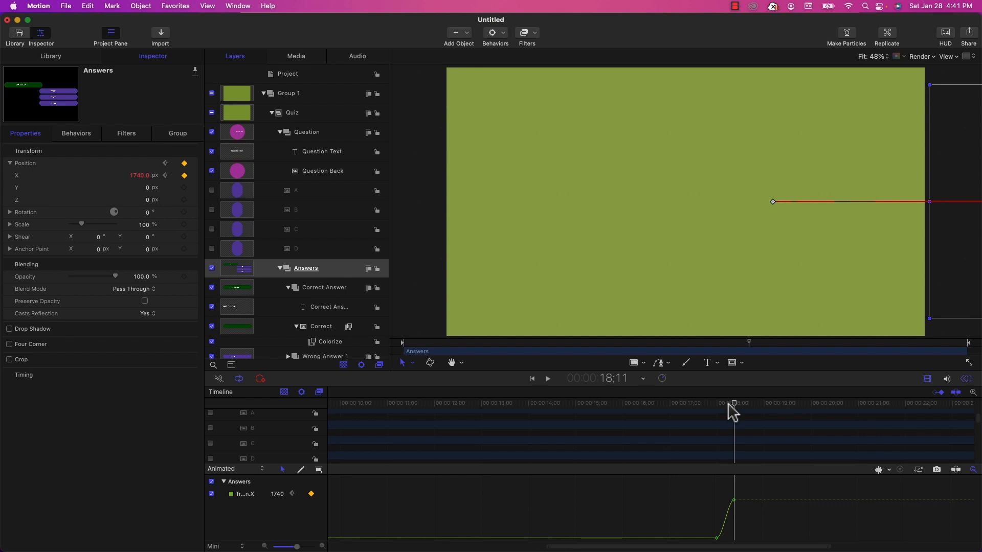
# Move the playhead to 18;18, past the closing exit, and set the project's duration to 00:00:18;18
pyautogui.press('Right')
pyautogui.press('Right')
pyautogui.press('Right')
pyautogui.press('Right')
pyautogui.press('Right')
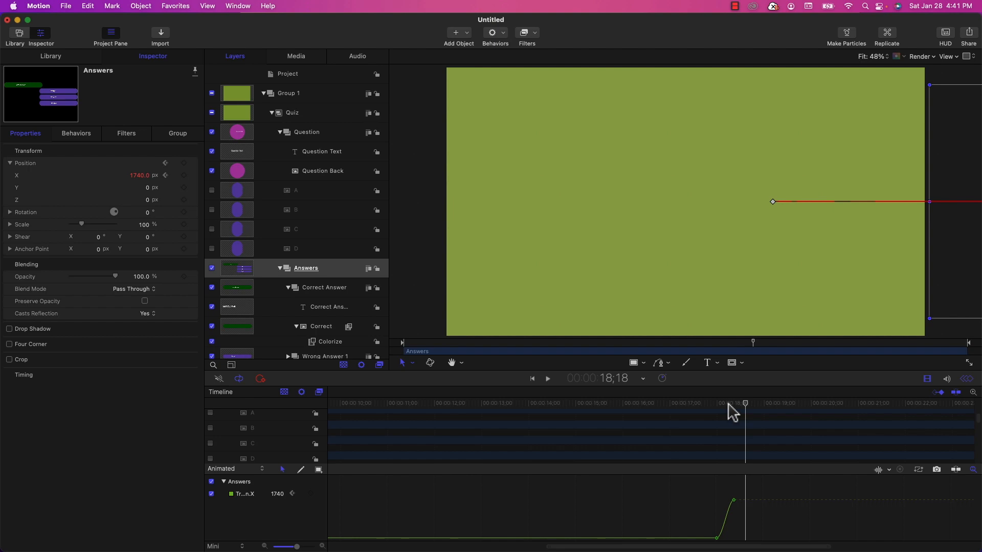
pyautogui.click(582, 296)
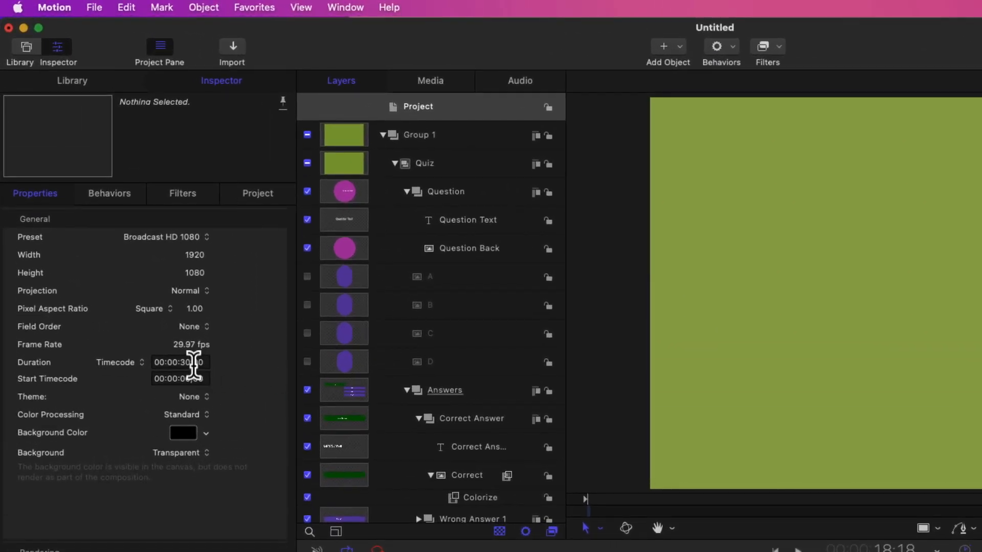
pyautogui.click(194, 364)
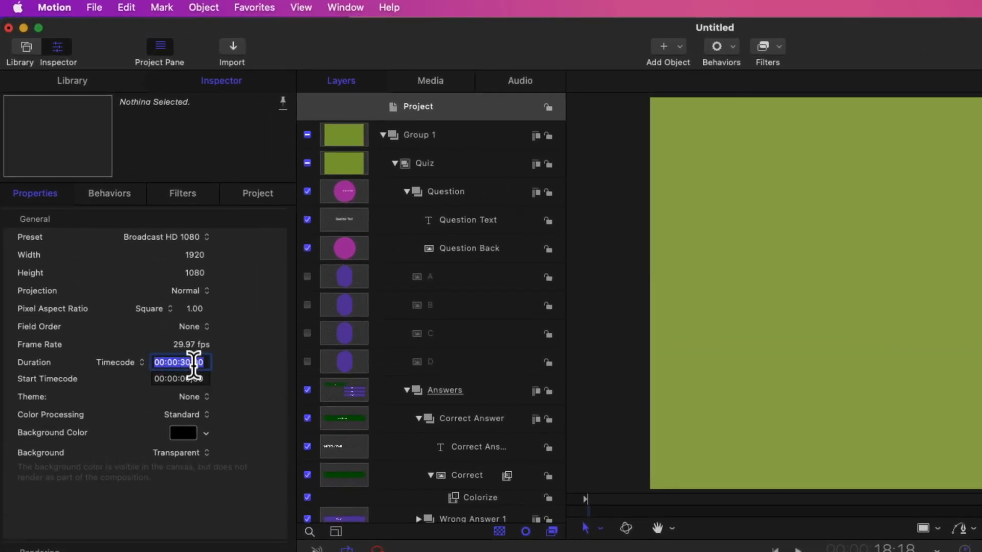
pyautogui.write('18:18')
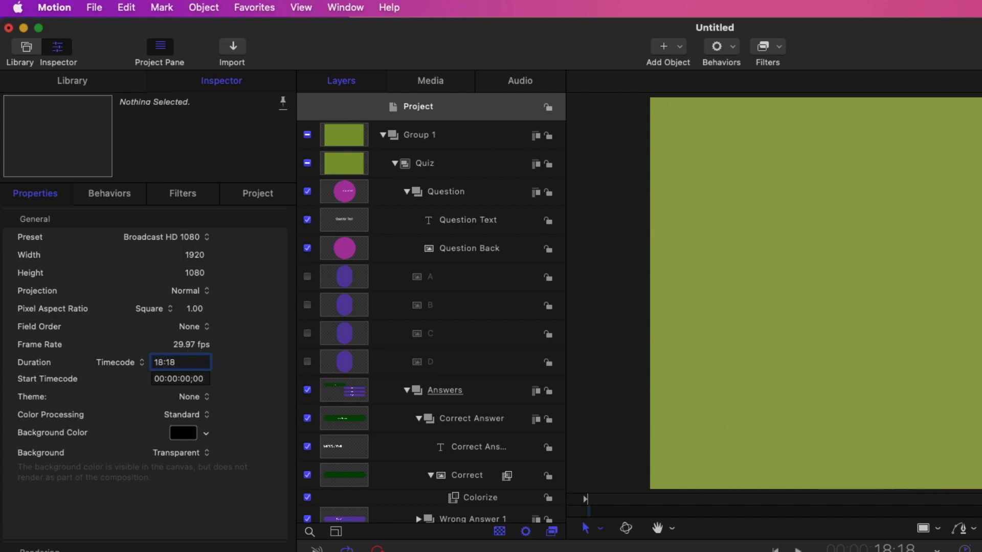
pyautogui.press('Return')
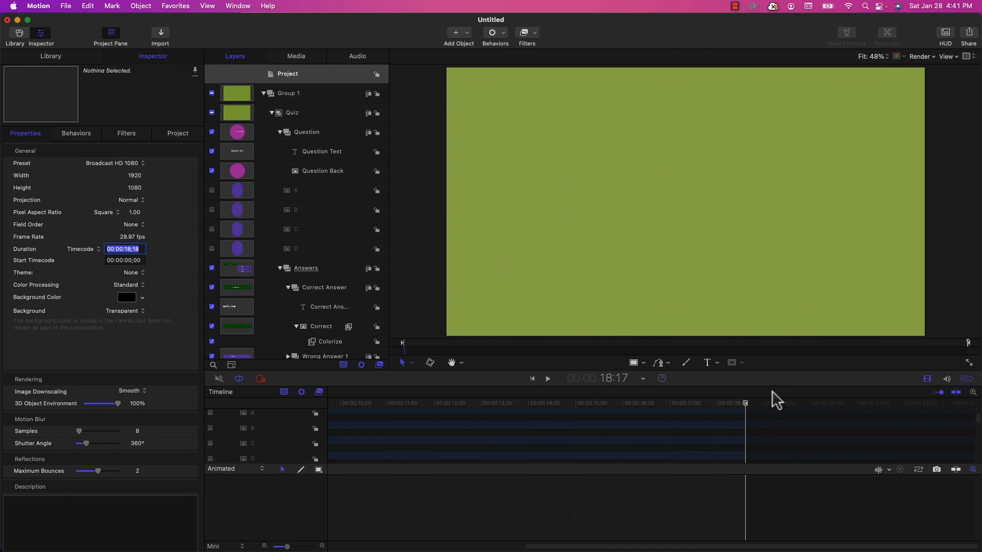
pyautogui.click(919, 488)
pyautogui.moveTo(753, 405)
pyautogui.mouseDown()
pyautogui.moveTo(730, 408)
pyautogui.moveTo(783, 408)
pyautogui.moveTo(748, 405)
pyautogui.mouseUp()
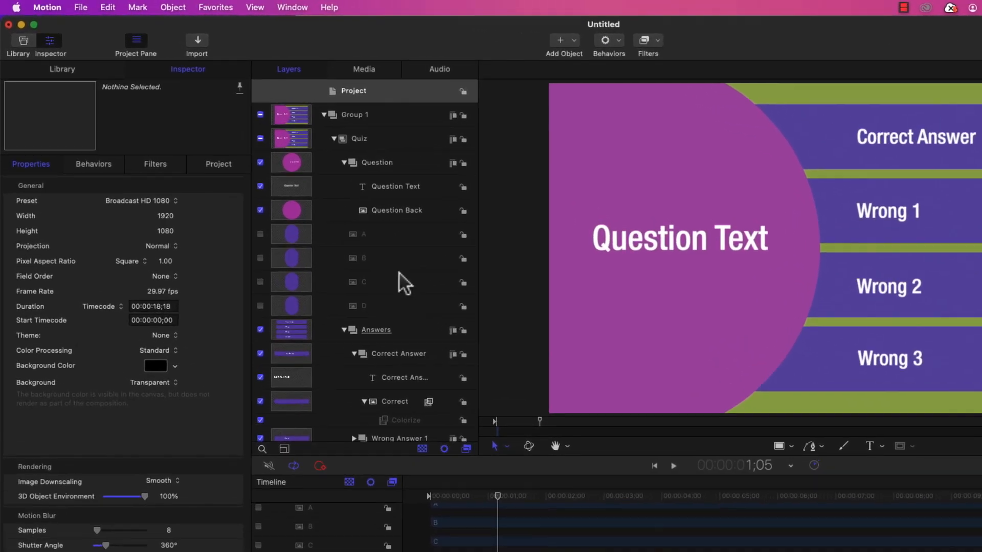
# Add a Link behavior to the Correct Answer group's Y position, with placeholder layer A as the source object
pyautogui.scroll(-3, 334, 227)
pyautogui.click(341, 226)
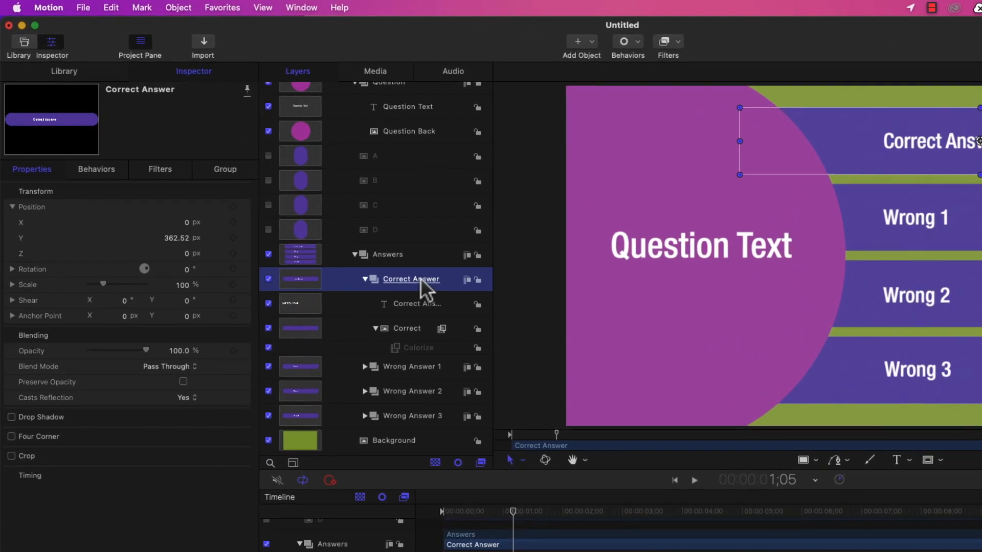
pyautogui.click(245, 237)
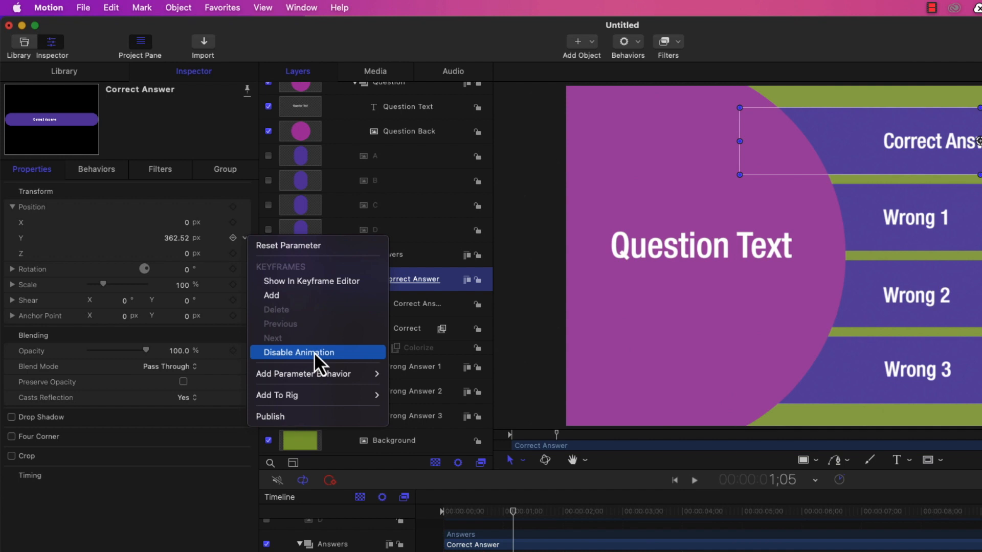
pyautogui.moveTo(314, 373)
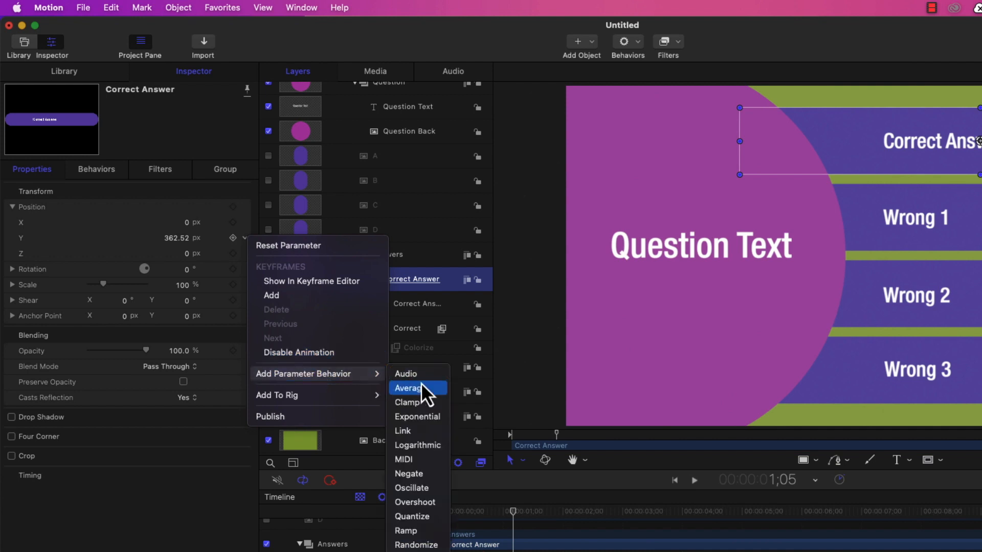
pyautogui.click(422, 431)
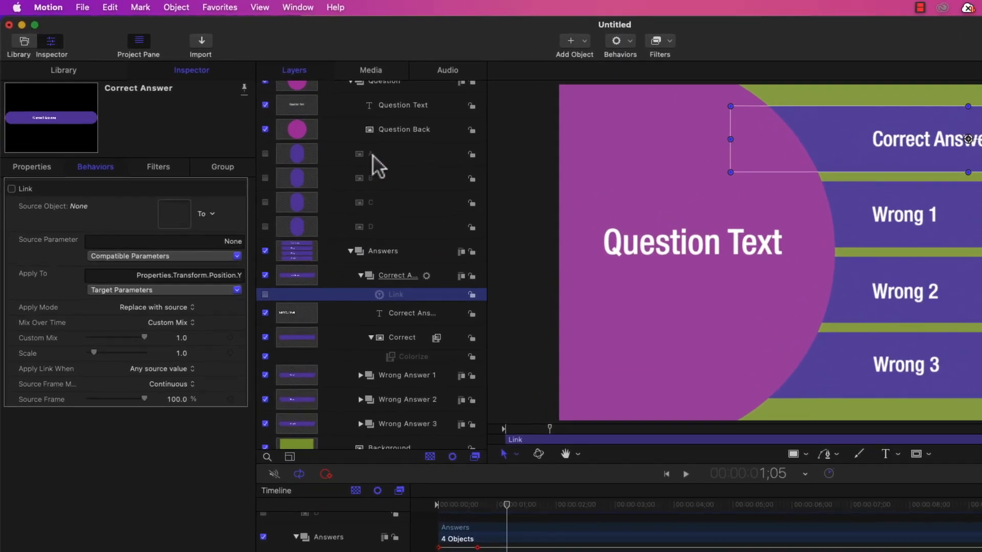
pyautogui.moveTo(185, 214); pyautogui.dragTo(178, 215)
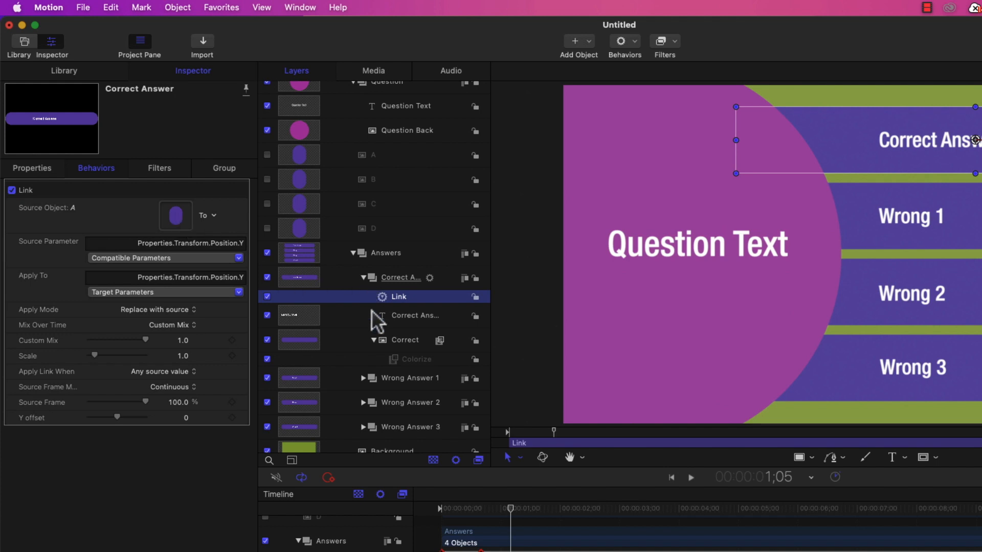
# Link the Wrong Answer 1 group's Y position to layer B with a Link parameter behavior
pyautogui.click(402, 377)
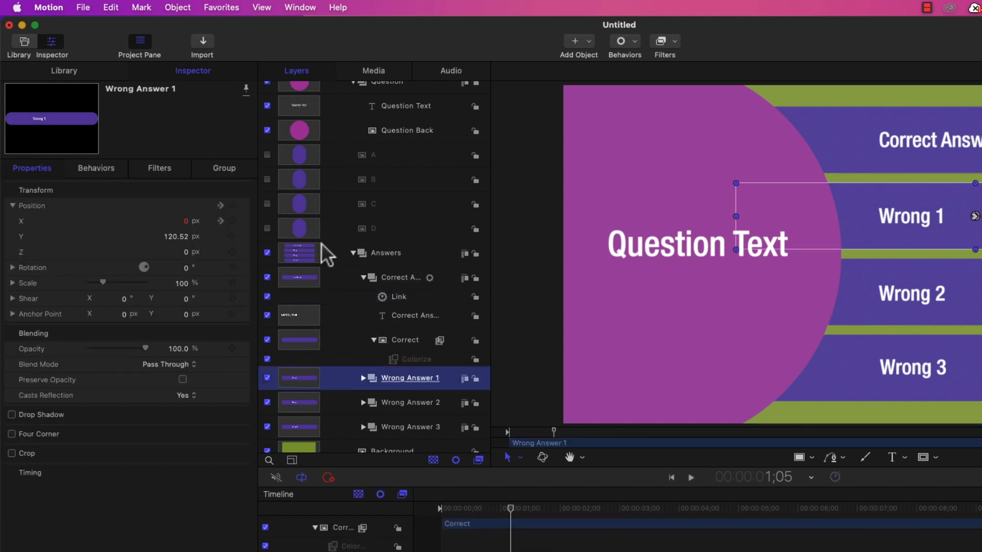
pyautogui.click(243, 237)
pyautogui.moveTo(288, 374)
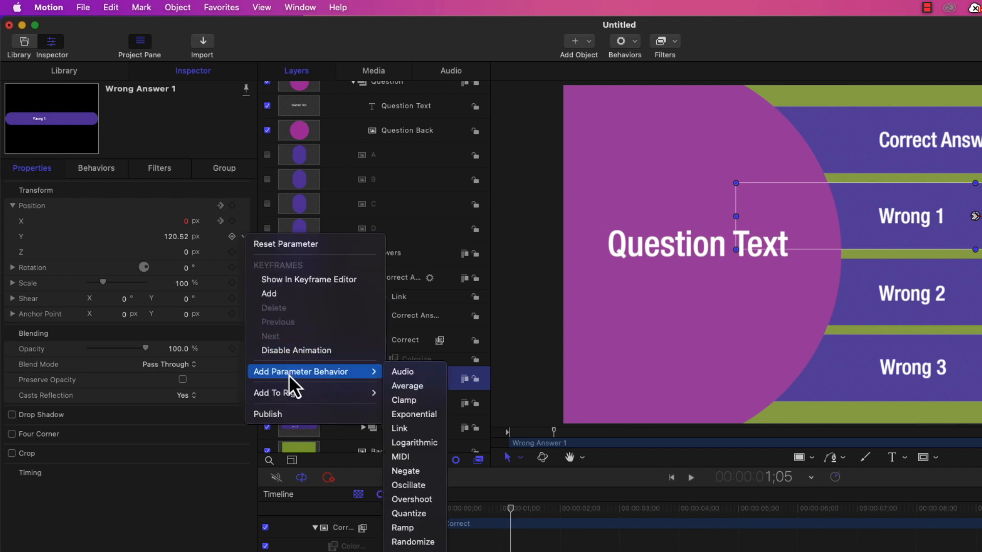
pyautogui.click(400, 434)
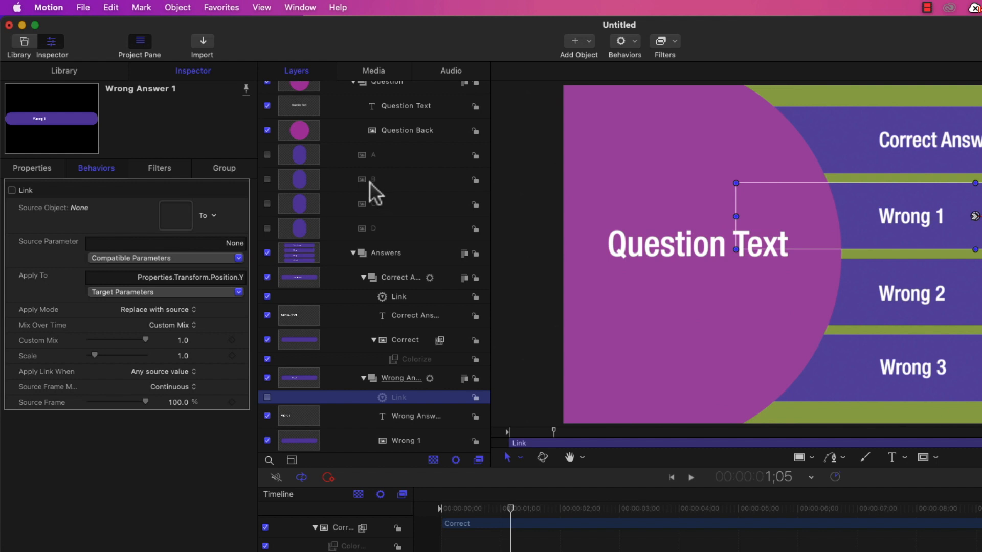
pyautogui.moveTo(195, 219); pyautogui.dragTo(194, 219)
# Link the Wrong Answer 2 group's Y position to layer C with a Link parameter behavior
pyautogui.scroll(-2, 421, 364)
pyautogui.scroll(-3, 421, 364)
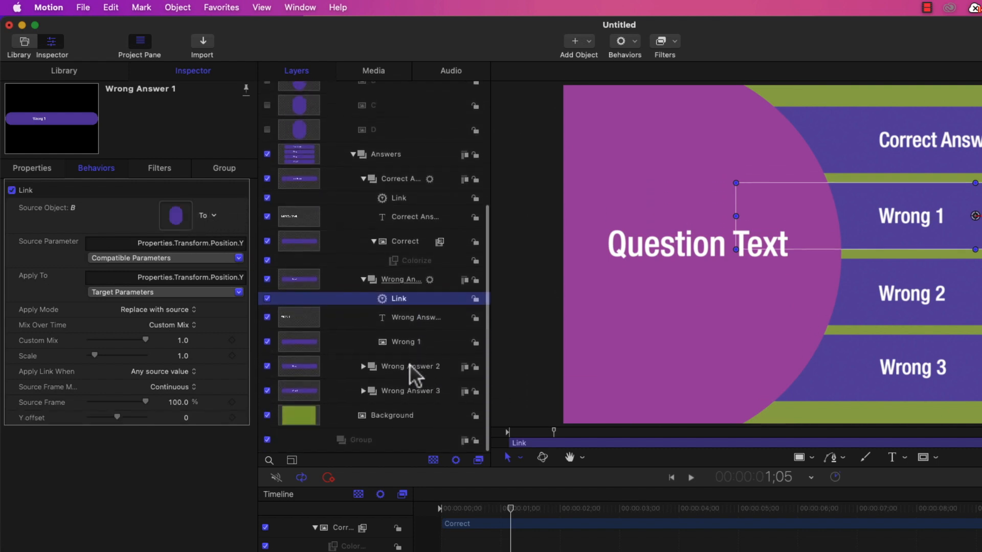
pyautogui.click(410, 365)
pyautogui.click(243, 237)
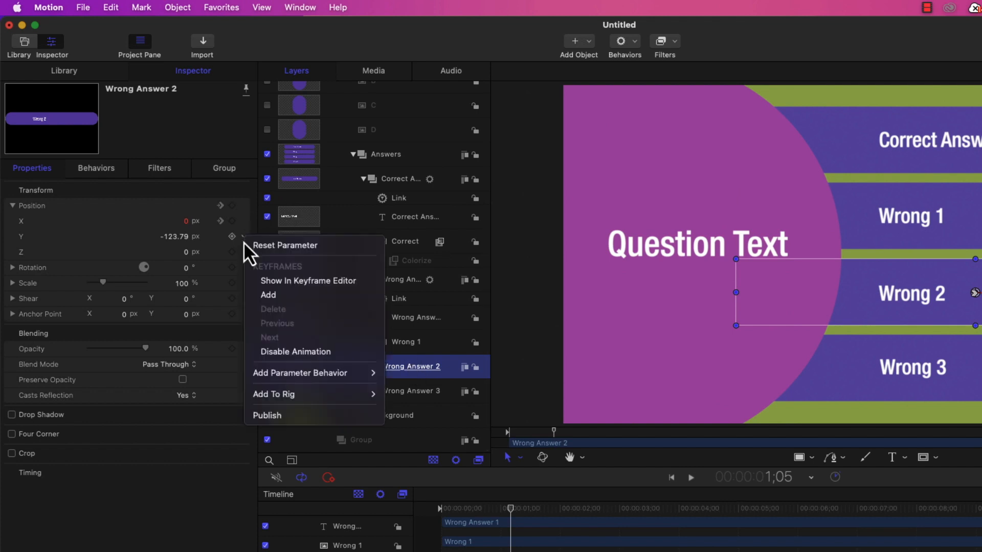
pyautogui.moveTo(291, 382)
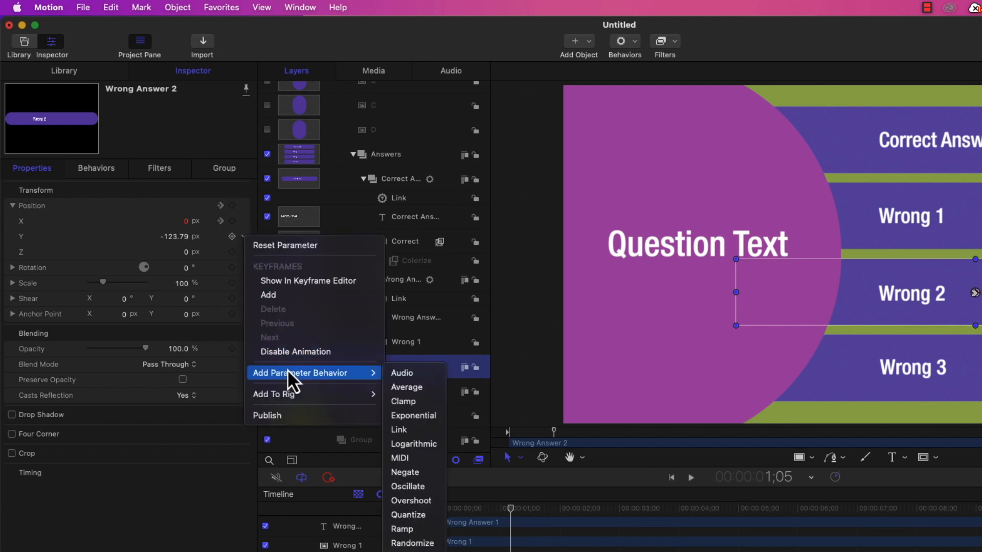
pyautogui.click(392, 433)
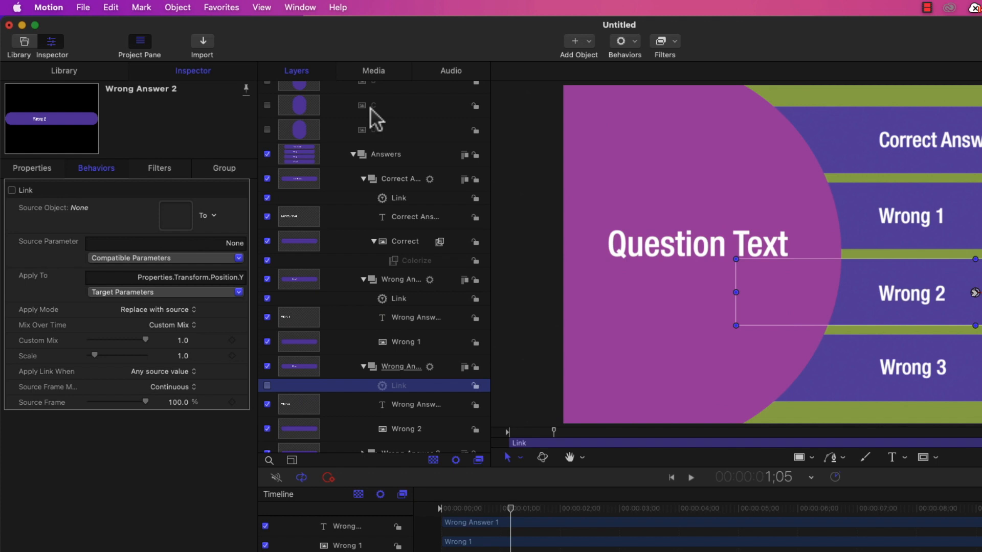
pyautogui.moveTo(176, 230); pyautogui.dragTo(185, 223)
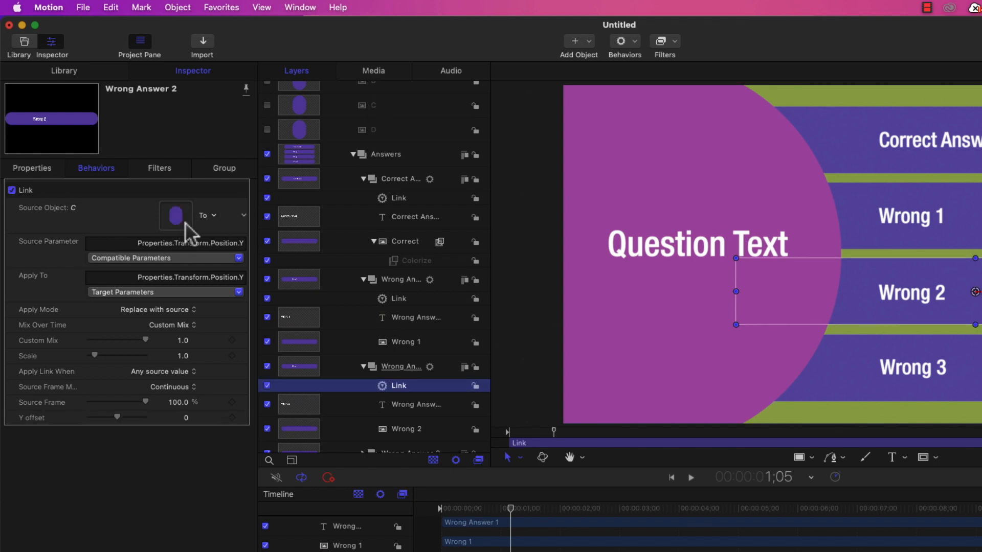
# Link the Wrong Answer 3 group's Y position to layer D with a Link parameter behavior
pyautogui.scroll(-3, 361, 321)
pyautogui.click(415, 390)
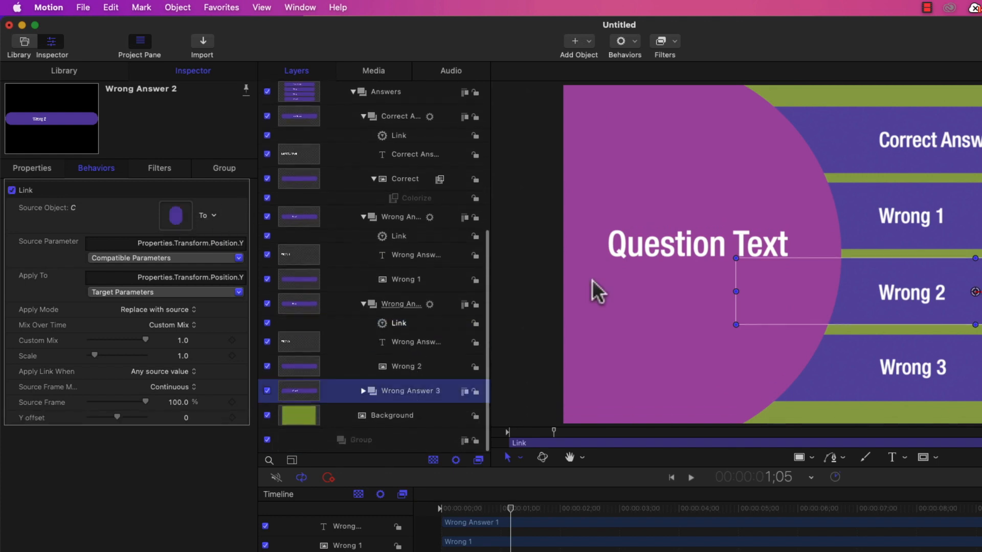
pyautogui.click(244, 237)
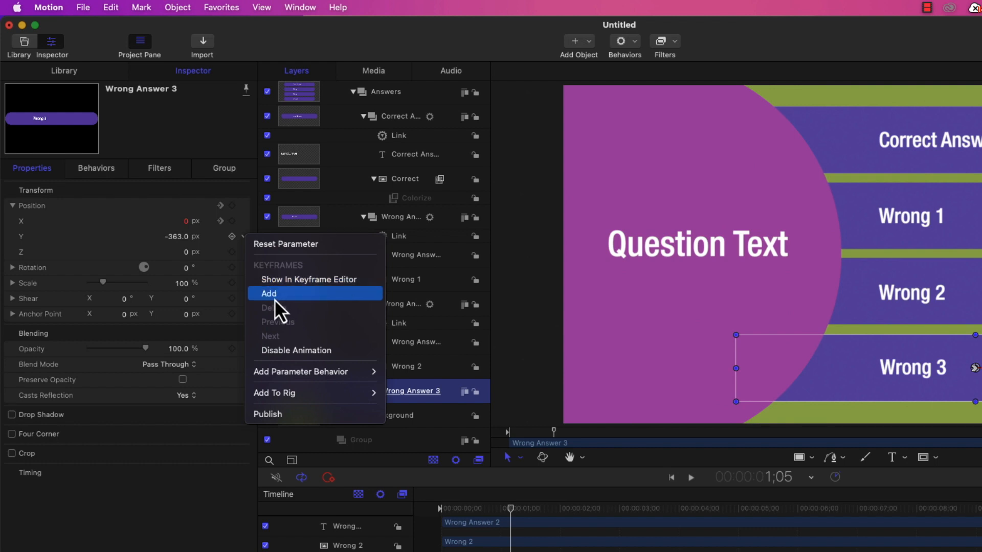
pyautogui.moveTo(302, 374)
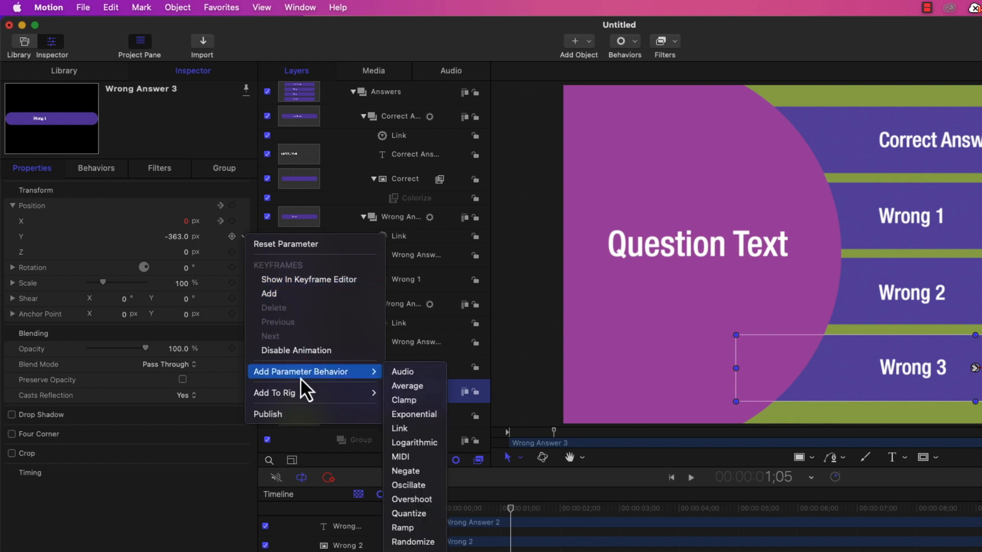
pyautogui.click(401, 430)
pyautogui.scroll(3, 431, 179)
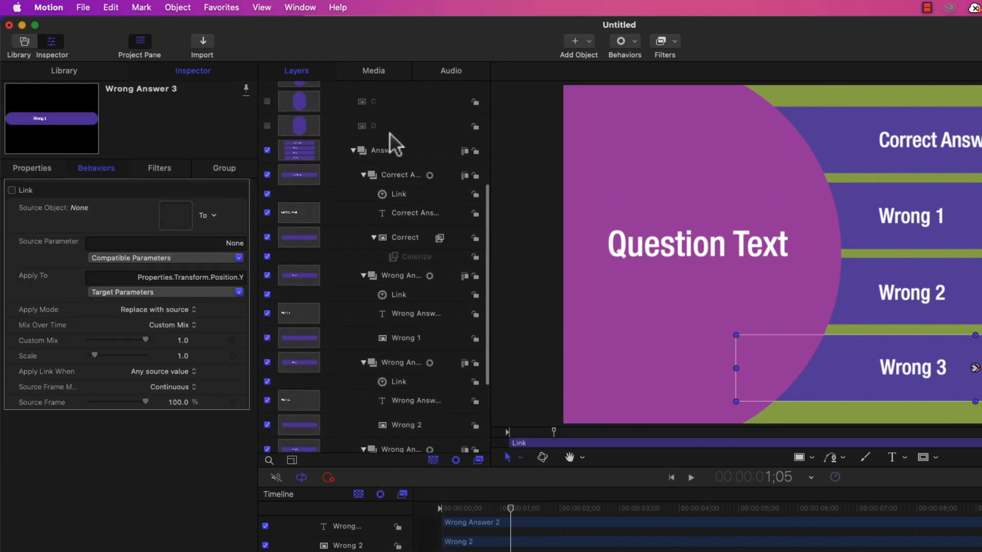
pyautogui.moveTo(370, 125); pyautogui.dragTo(177, 217)
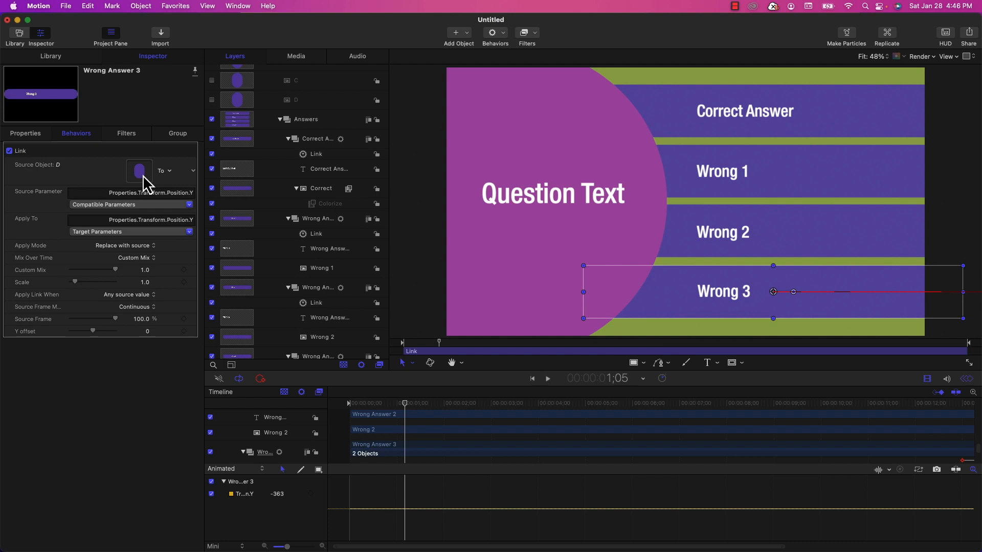
# Add a rig to the project and name it Answers
pyautogui.scroll(6, 315, 147)
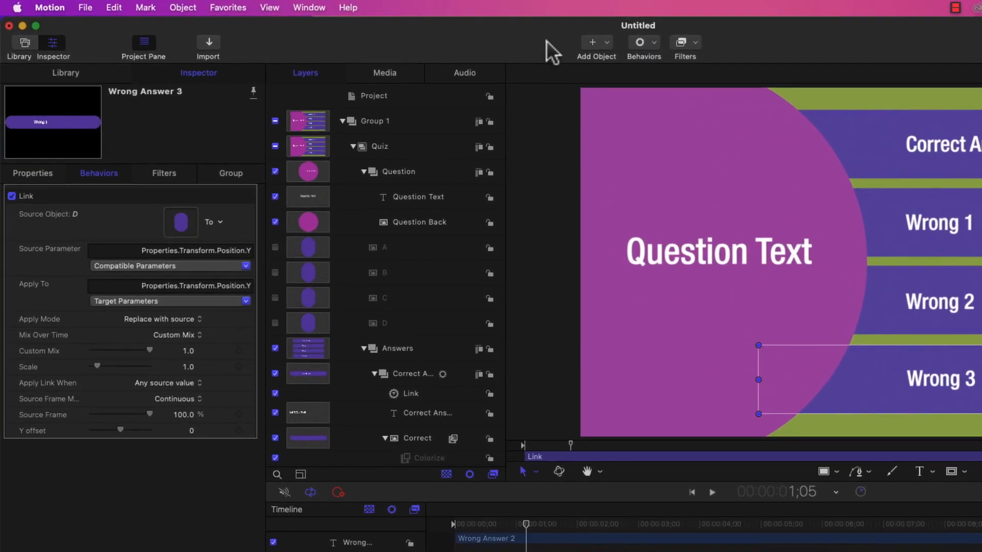
pyautogui.click(598, 43)
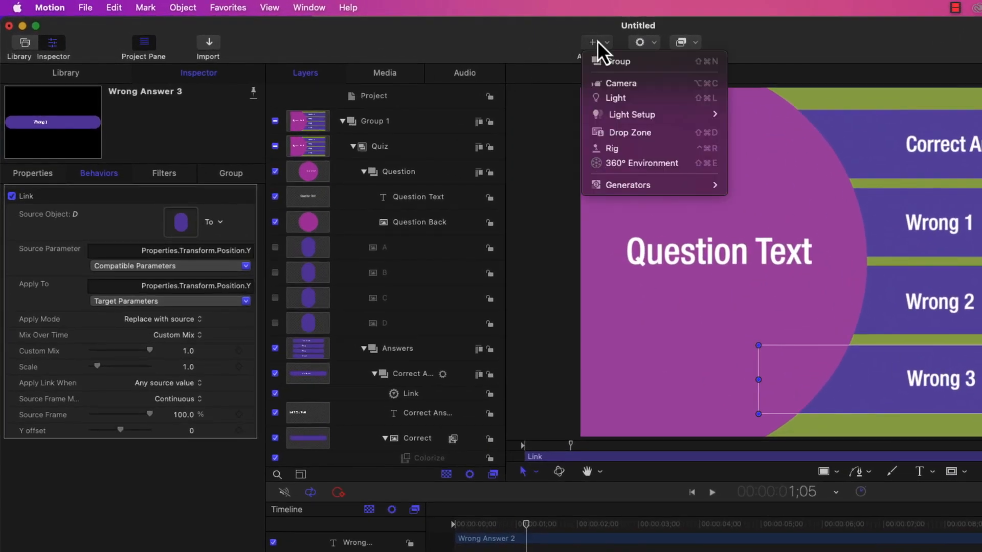
pyautogui.click(615, 148)
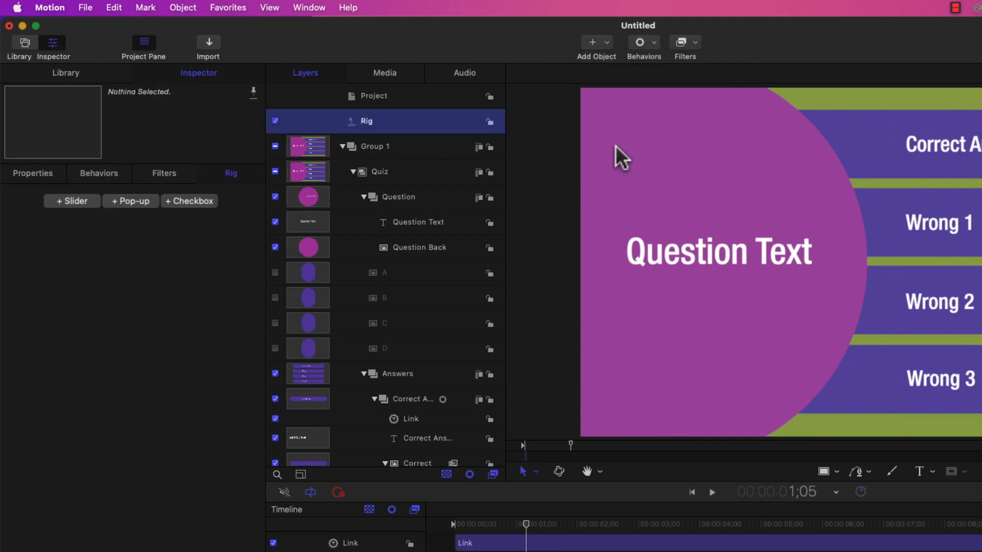
pyautogui.doubleClick(409, 122)
pyautogui.write('Answers')
pyautogui.press('Return')
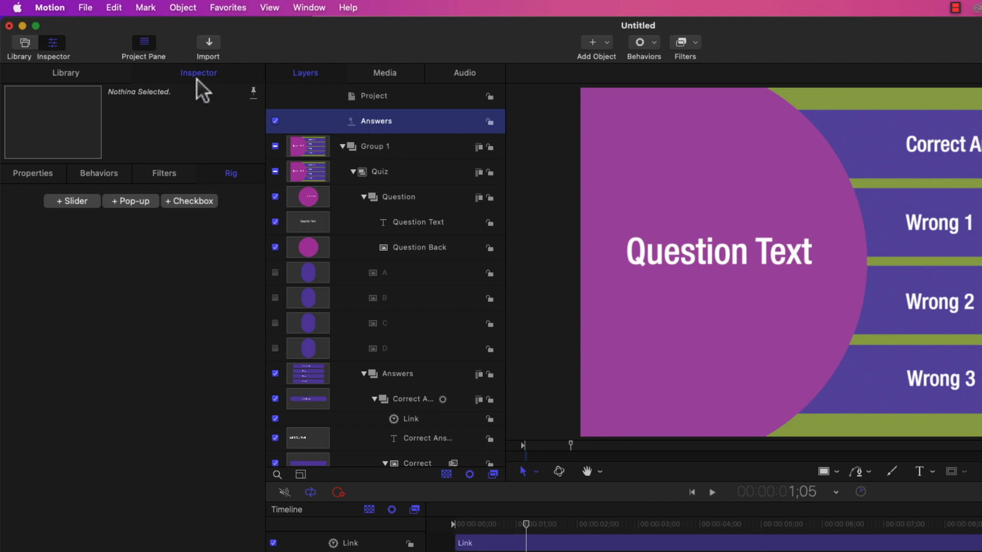
# Add a pop-up widget to the Answers rig and name it Answer Sequence
pyautogui.click(130, 202)
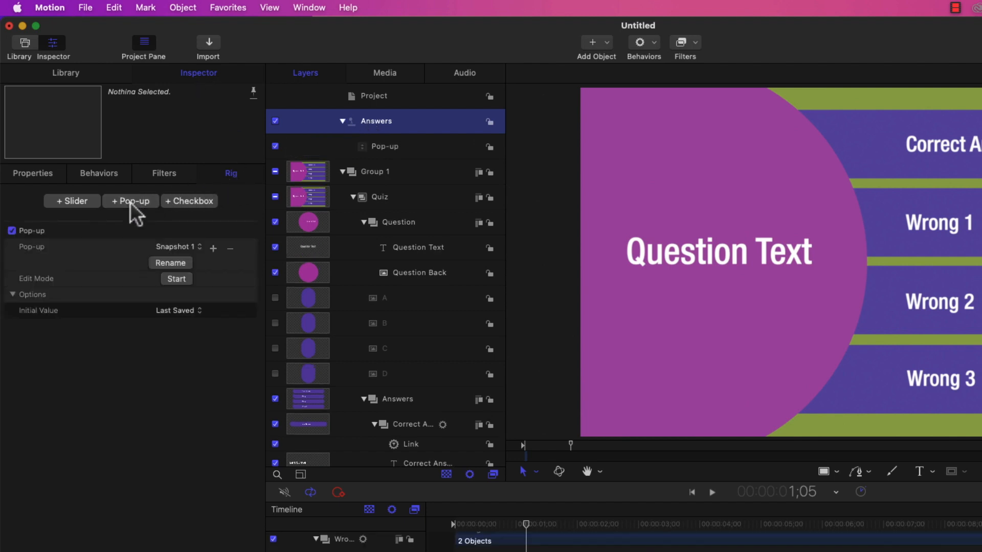
pyautogui.doubleClick(401, 147)
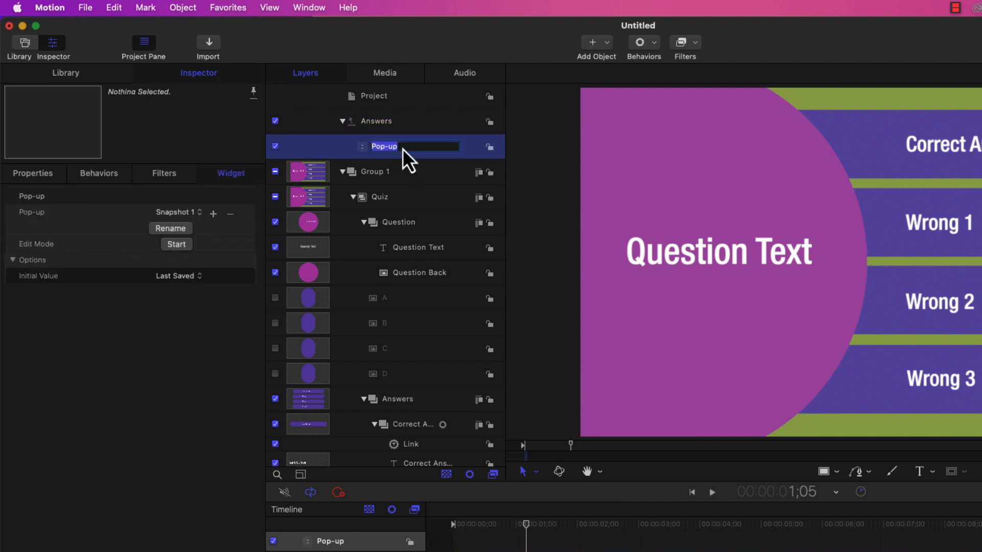
pyautogui.write('Answer Sequence')
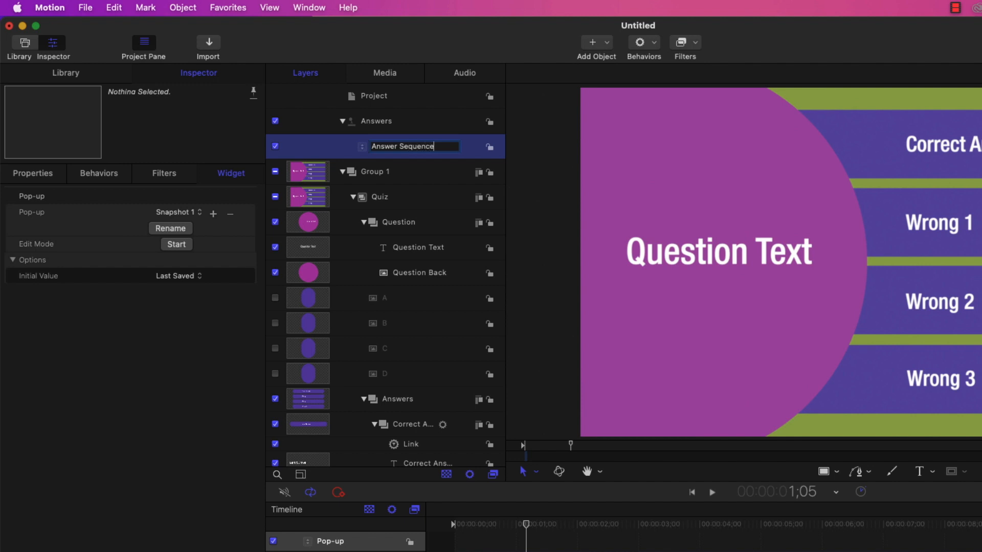
pyautogui.press('Return')
# Rename the Answer Sequence widget's Snapshot 1 as "A - 1, 2, 3"
pyautogui.click(195, 214)
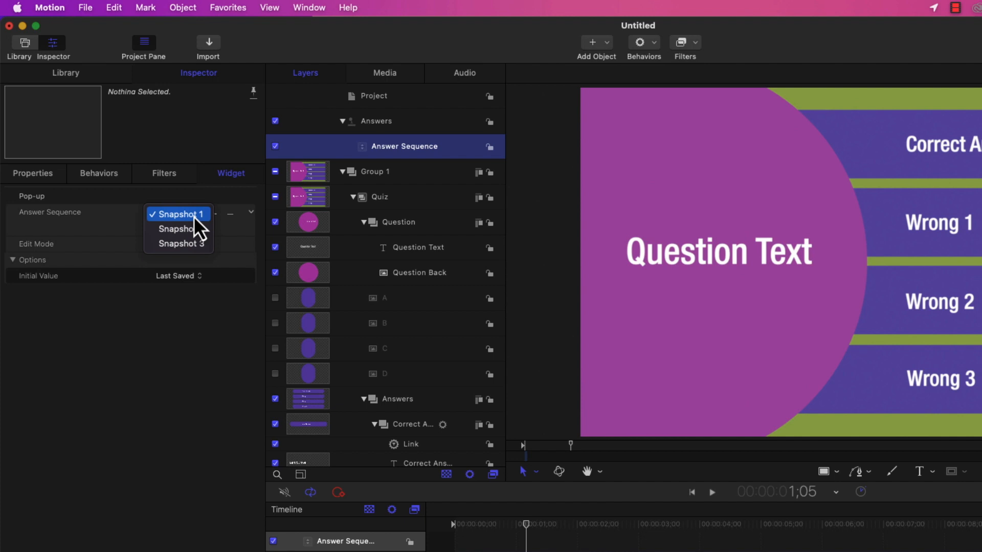
pyautogui.click(195, 215)
pyautogui.click(176, 229)
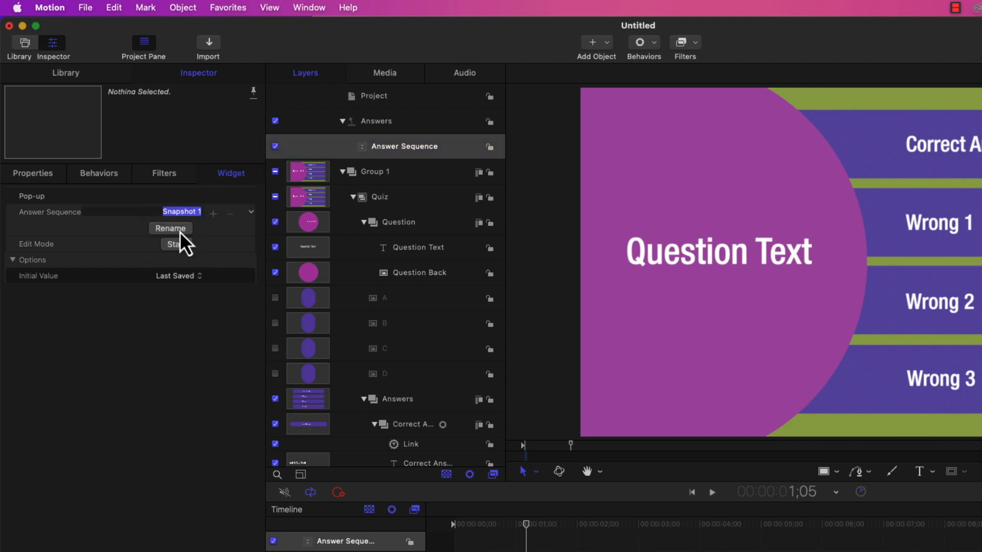
pyautogui.write('A')
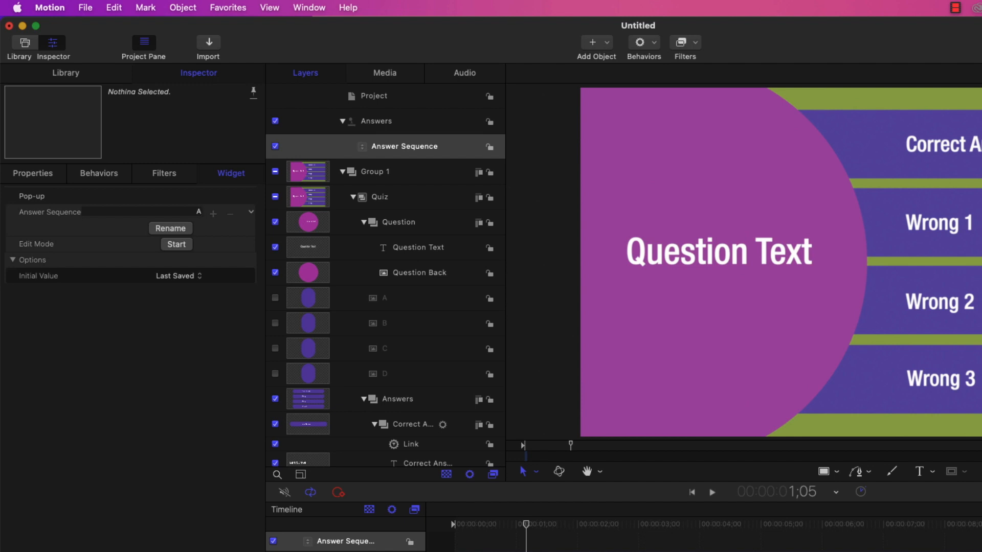
pyautogui.write('-')
pyautogui.write('1, 2, 3')
pyautogui.press('Return')
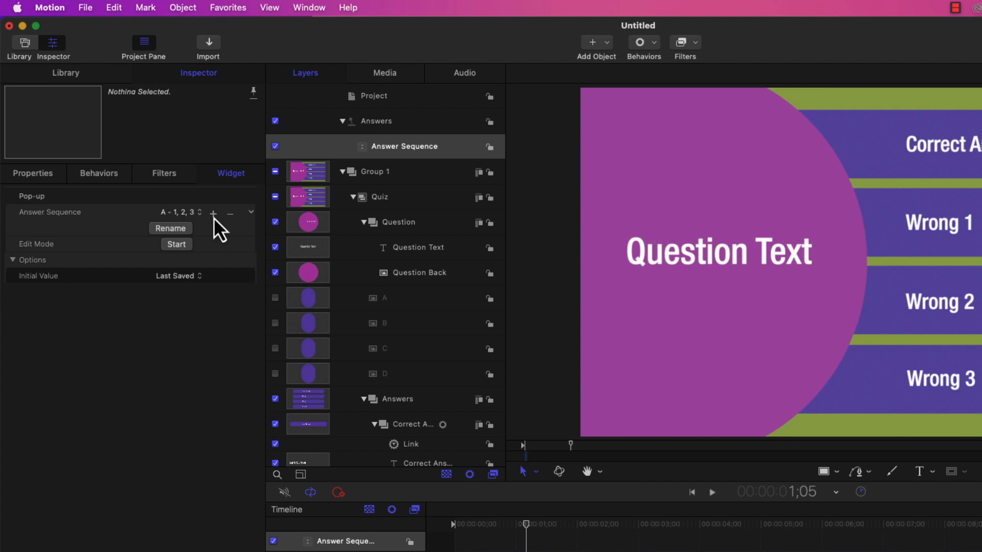
# Rename the Answer Sequence widget's Snapshot 2 as "A - 1, 3, 2"
pyautogui.click(200, 216)
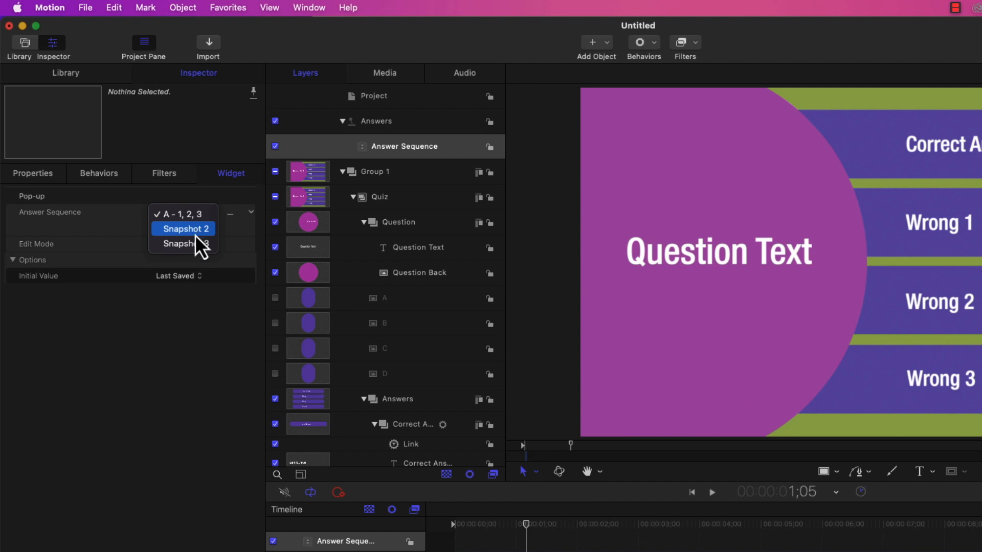
pyautogui.click(194, 231)
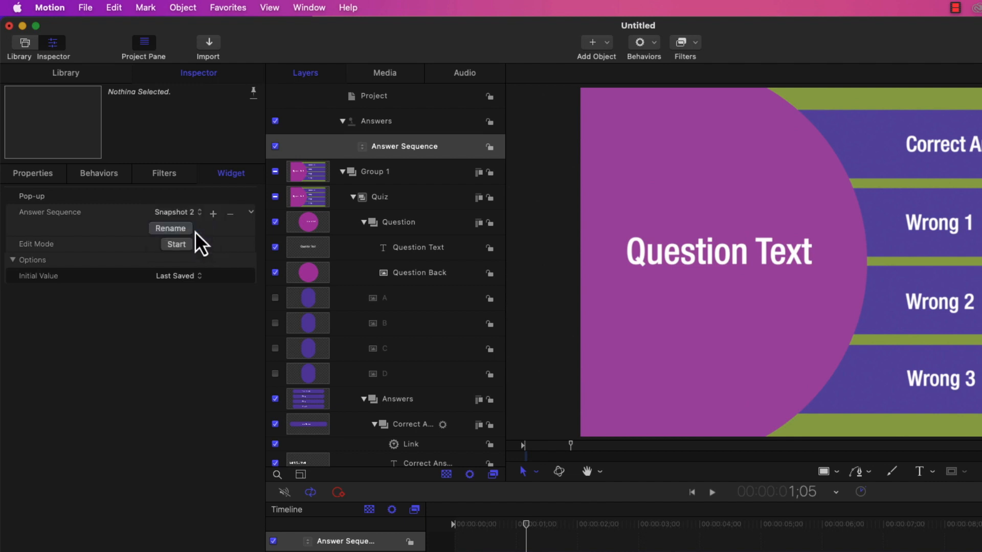
pyautogui.click(185, 229)
pyautogui.write('A -')
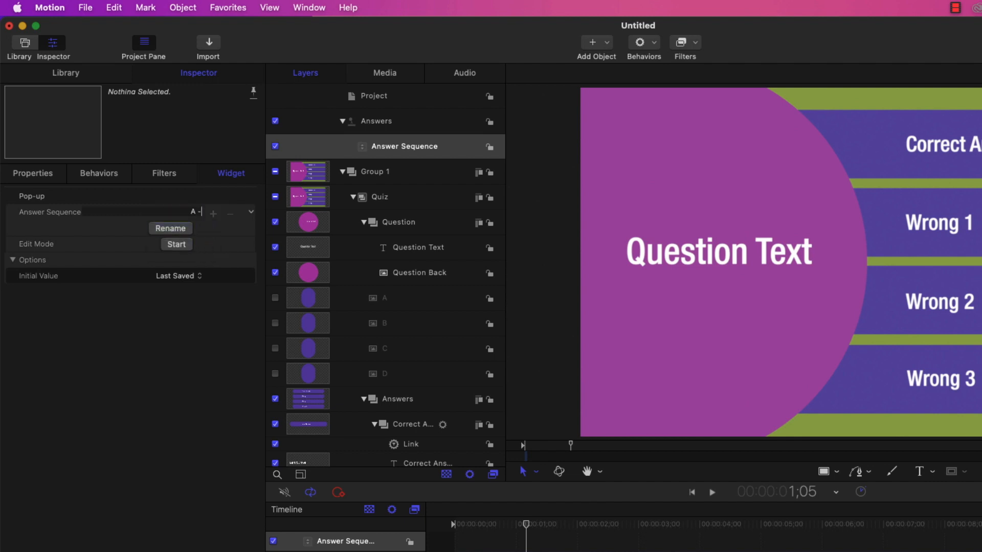
pyautogui.write(' 1, 3, 2')
pyautogui.press('Return')
# Rename the Answer Sequence widget's Snapshot 3 as "A - 2, 1, 3"
pyautogui.click(190, 214)
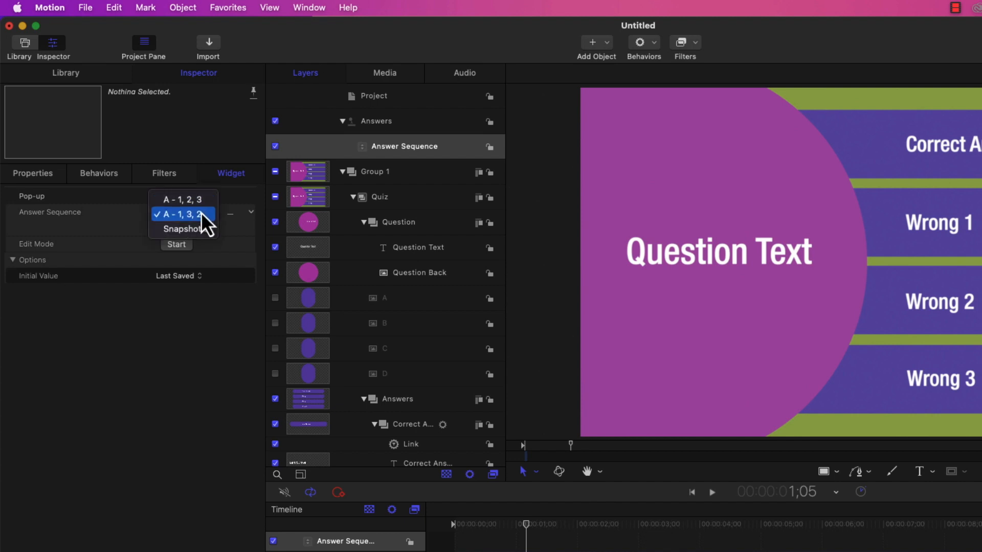
pyautogui.click(198, 228)
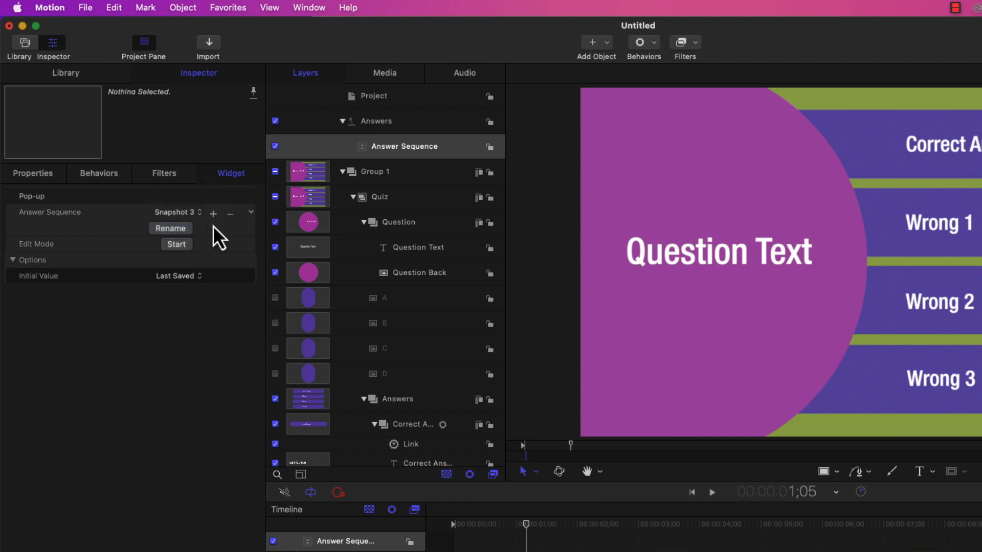
pyautogui.click(180, 228)
pyautogui.write('A - 2, 1, 3')
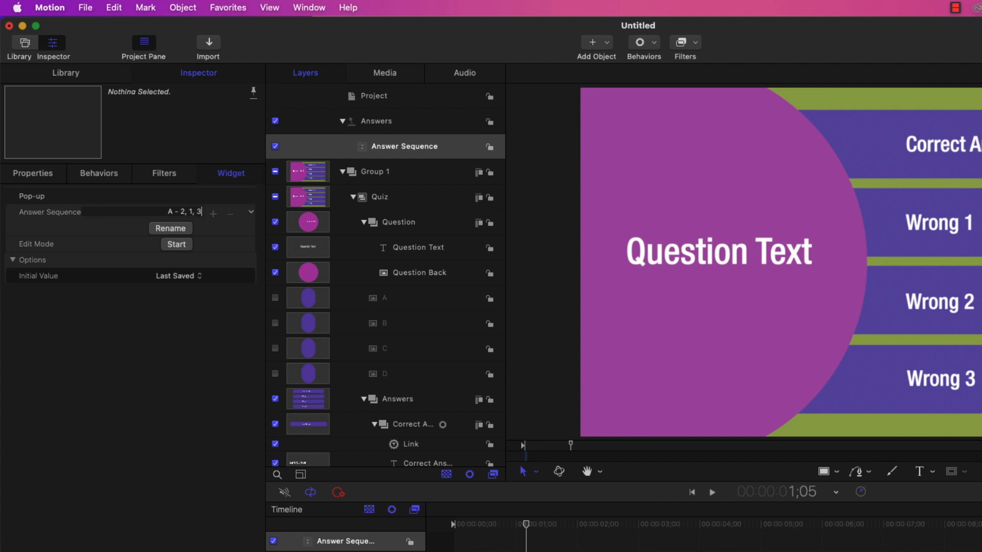
pyautogui.press('Return')
# Add three snapshots to the widget named "A - 2, 3, 1", "A - 3, 1, 2" and "A - 3, 2, 1"
pyautogui.click(213, 215)
pyautogui.write('A - 2, 3, 1')
pyautogui.press('Return')
pyautogui.click(214, 214)
pyautogui.write('A - 3, 1, 2')
pyautogui.press('Return')
pyautogui.click(213, 214)
pyautogui.write('A - 3, 2')
pyautogui.press('Return')
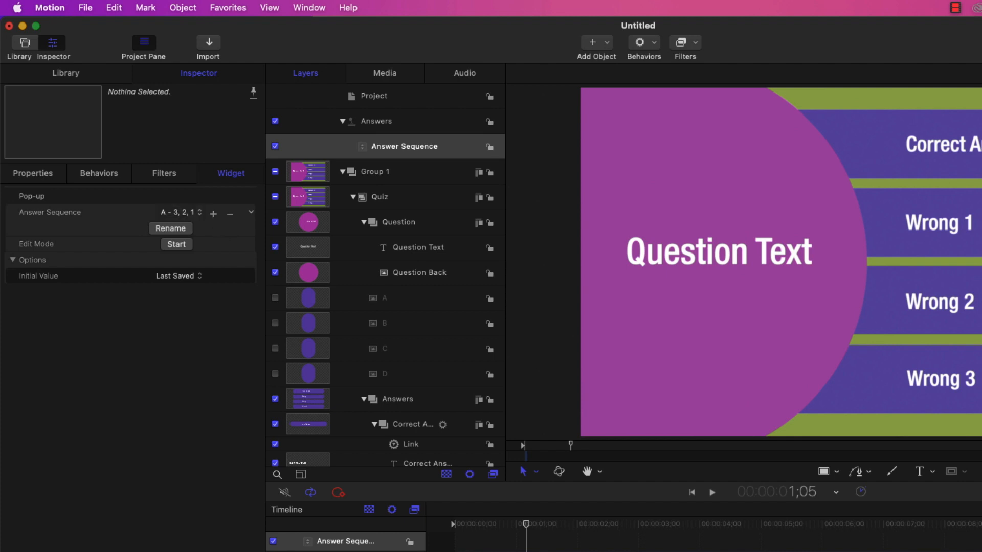
# Add a snapshot named "B - 1, 2, 3" to the Answer Sequence widget
pyautogui.click(190, 213)
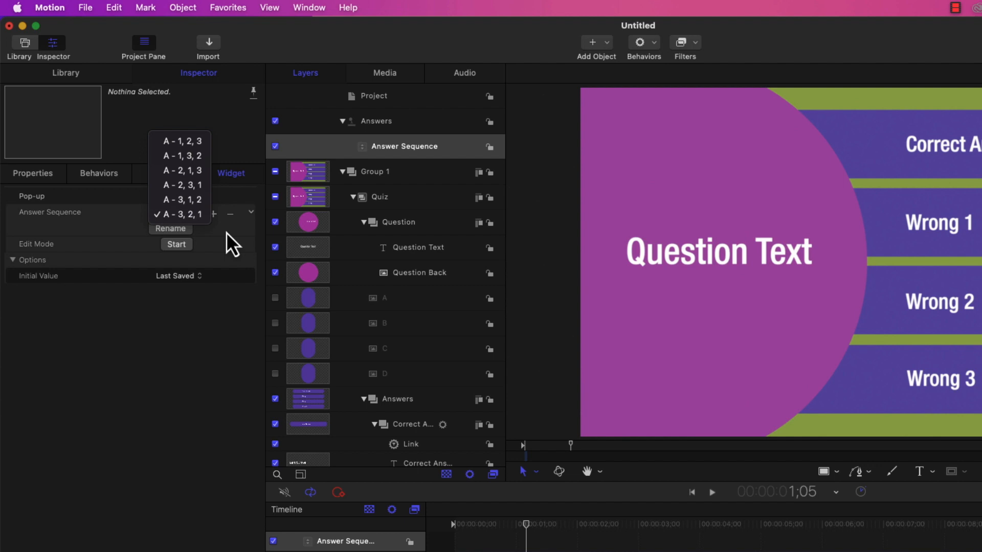
pyautogui.click(188, 211)
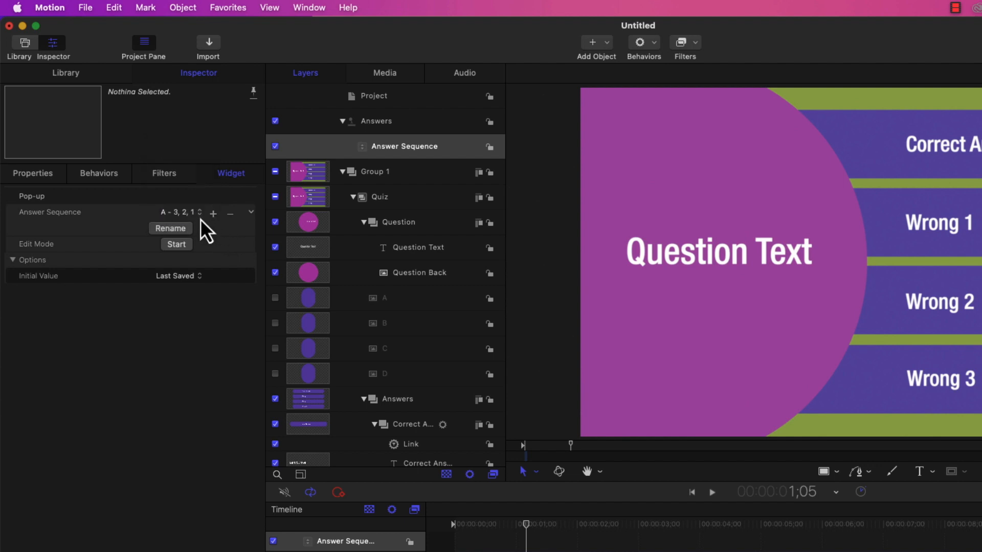
pyautogui.click(198, 215)
pyautogui.click(191, 217)
pyautogui.click(214, 215)
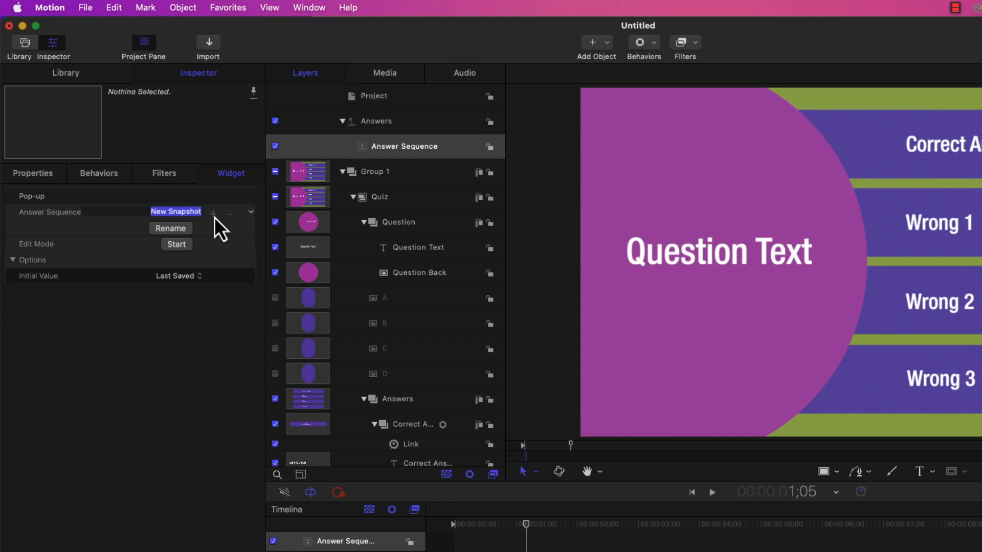
pyautogui.press('BackSpace')
pyautogui.write('B - 1, 2, 3')
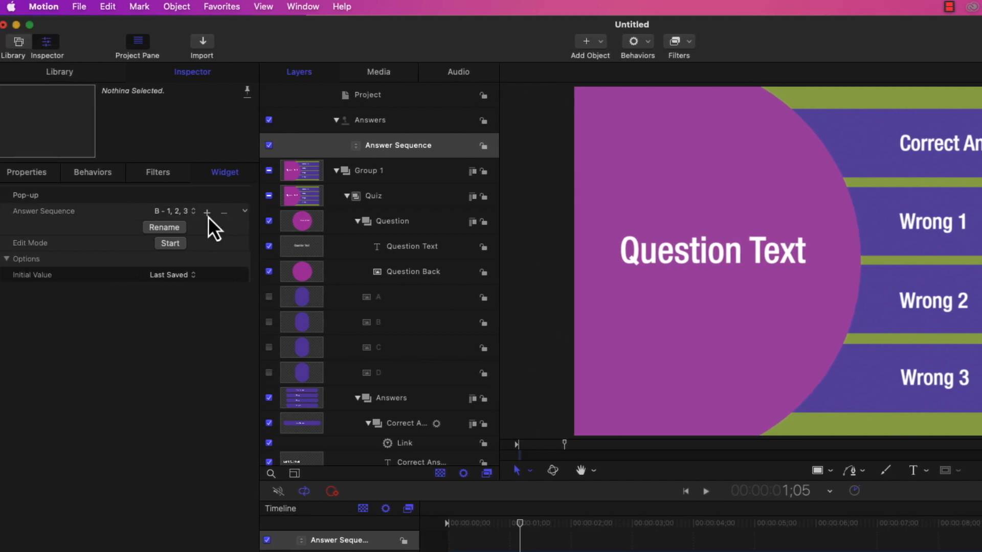
# Add the remaining B snapshots and all C snapshots, one for each order of 1, 2, 3, through "C - 3, 2, 1"
pyautogui.click(189, 212)
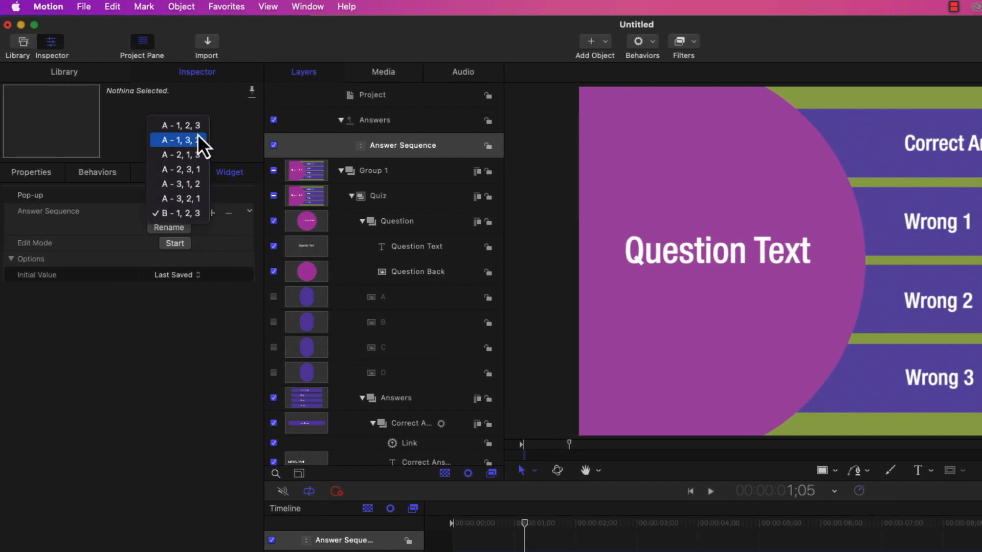
pyautogui.click(221, 227)
pyautogui.click(213, 214)
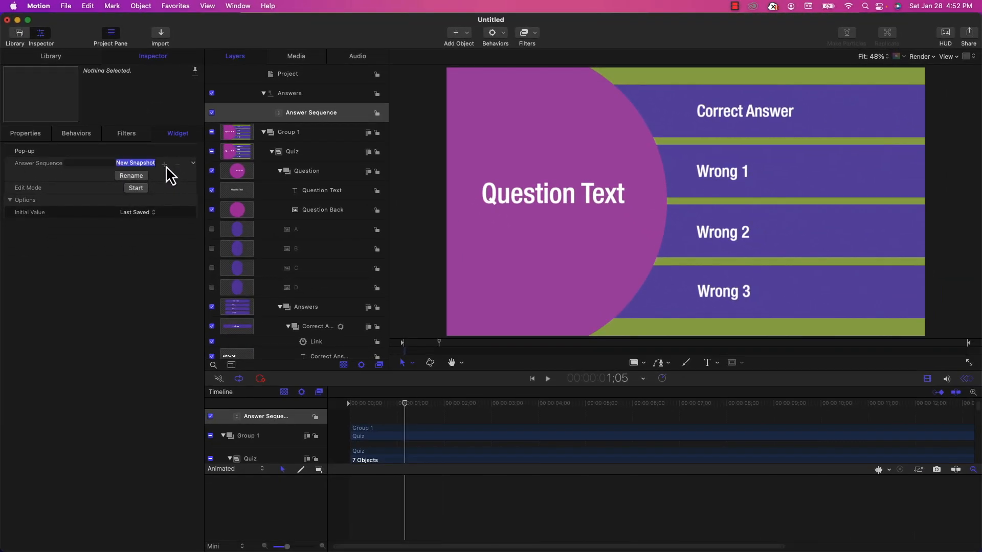
pyautogui.write('B')
pyautogui.press('BackSpace')
pyautogui.write('C - 2, 1, 3')
pyautogui.press('Return')
pyautogui.click(164, 164)
pyautogui.write('C - 3, 2, 1')
pyautogui.press('Return')
# Add the D snapshots for each order of 1, 2, 3 through "D - 3, 2, 1" and review the widget's snapshot list
pyautogui.click(164, 164)
pyautogui.write('D - 2, 1, 3')
pyautogui.press('Return')
pyautogui.click(164, 165)
pyautogui.write('D - 3, 1, 2')
pyautogui.press('Return')
pyautogui.click(165, 165)
pyautogui.write('D - 3, 2, 1')
pyautogui.press('Return')
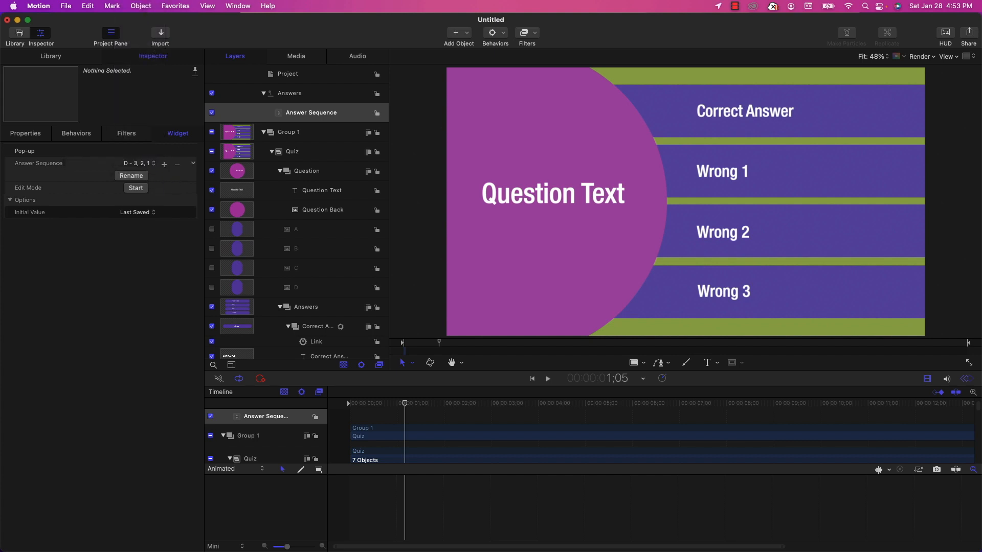
pyautogui.click(138, 164)
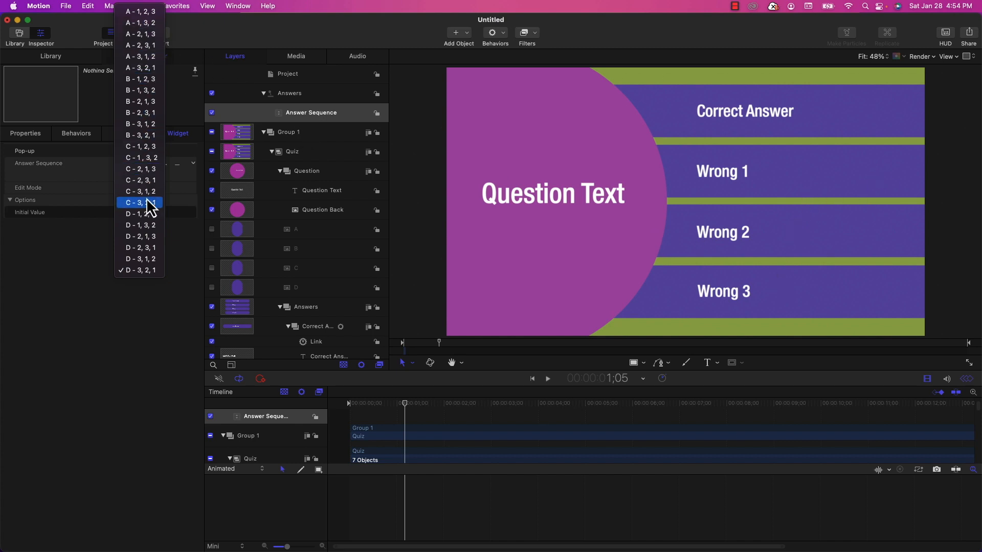
pyautogui.click(189, 248)
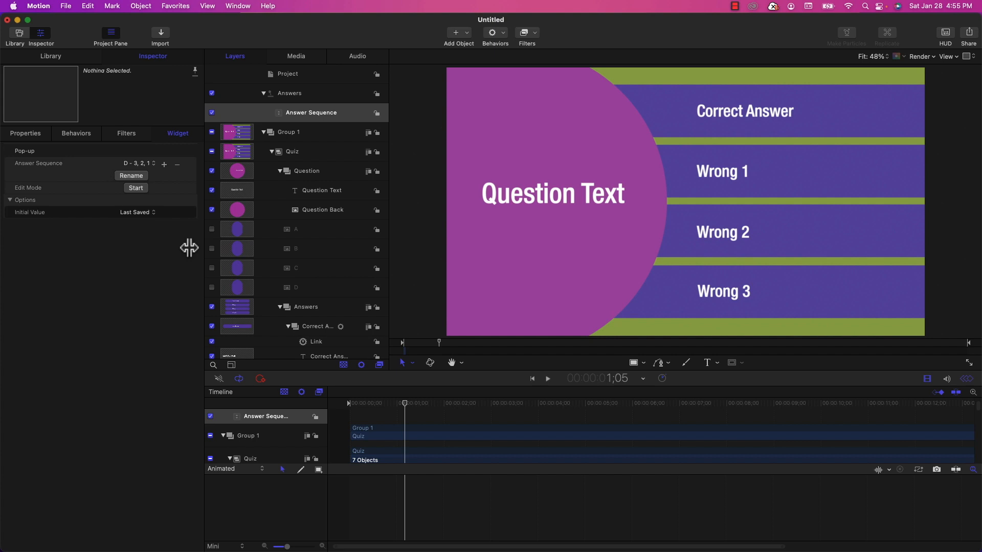
# Add the Source Object of Wrong Answer 3's Link behavior to the Answers rig's Answer Sequence widget
pyautogui.click(419, 403)
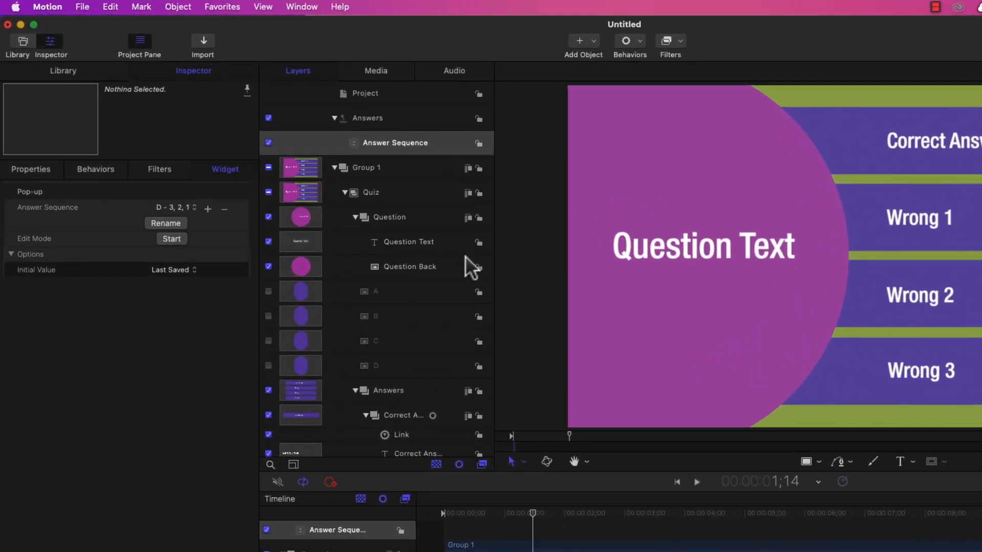
pyautogui.scroll(-6, 438, 279)
pyautogui.scroll(-5, 432, 266)
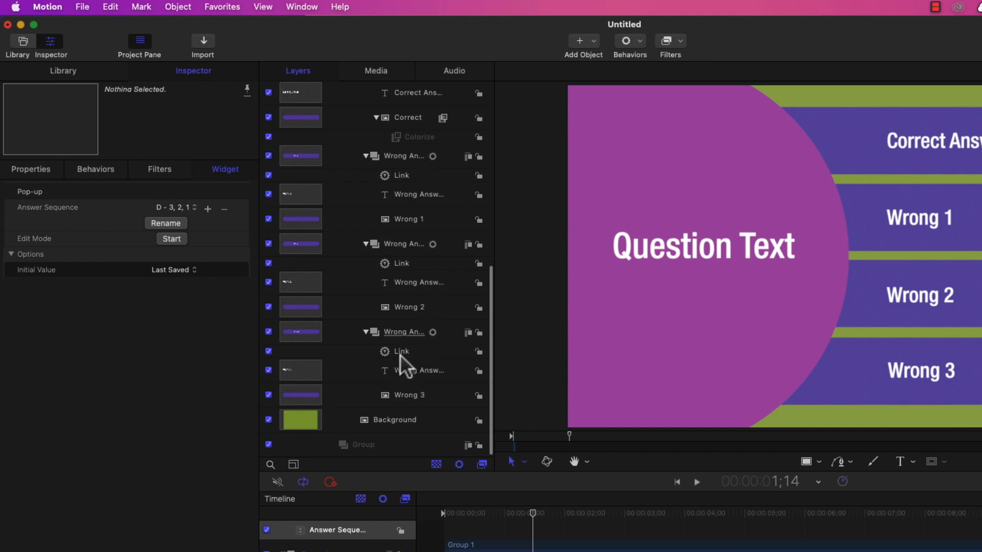
pyautogui.click(402, 353)
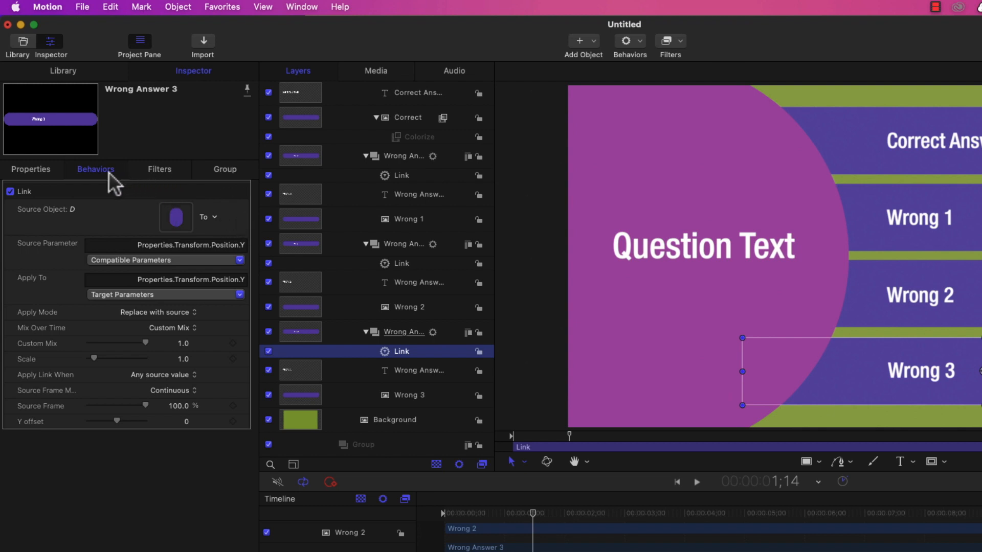
pyautogui.click(244, 218)
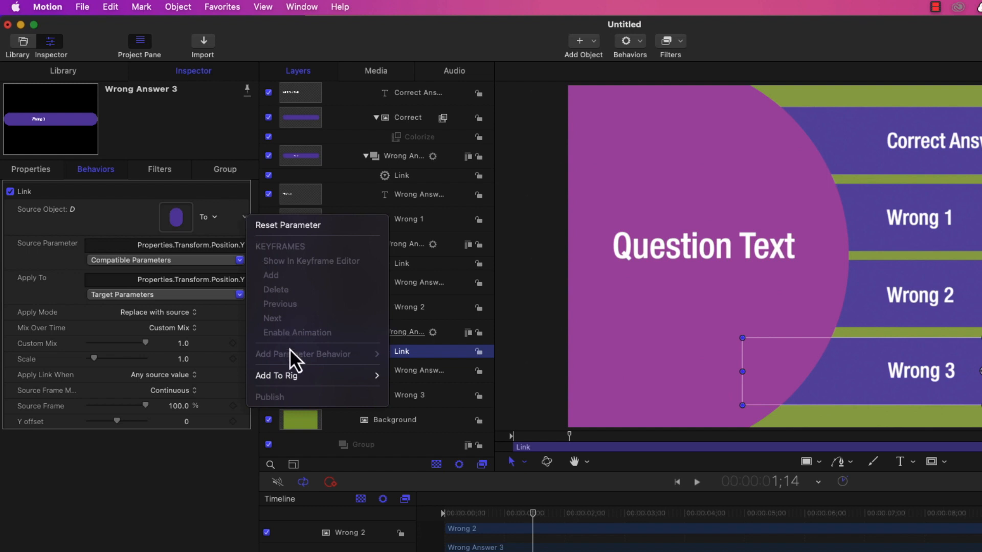
pyautogui.moveTo(286, 377)
pyautogui.moveTo(407, 390)
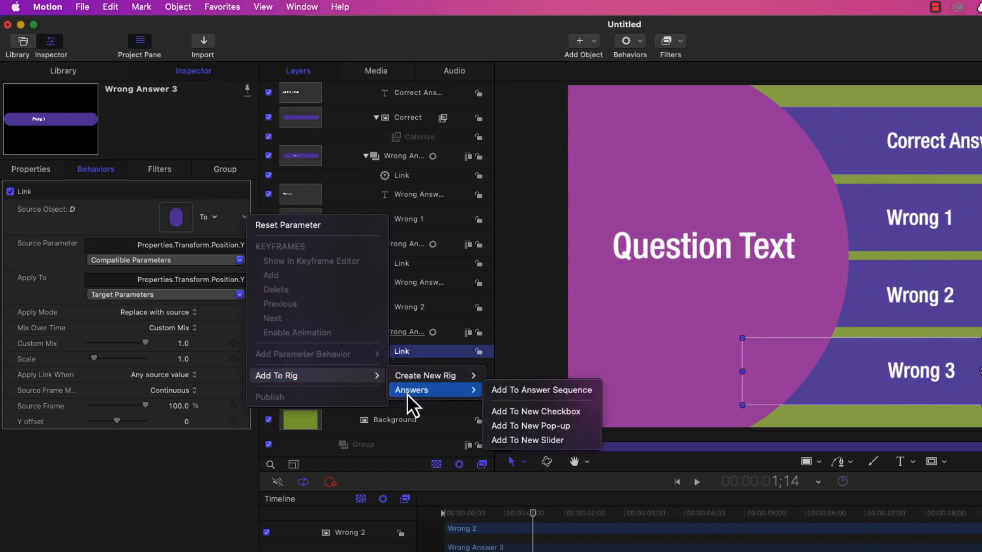
pyautogui.click(524, 393)
# Add the Source Object of Wrong Answer 2's Link behavior to the Answer Sequence widget
pyautogui.click(406, 261)
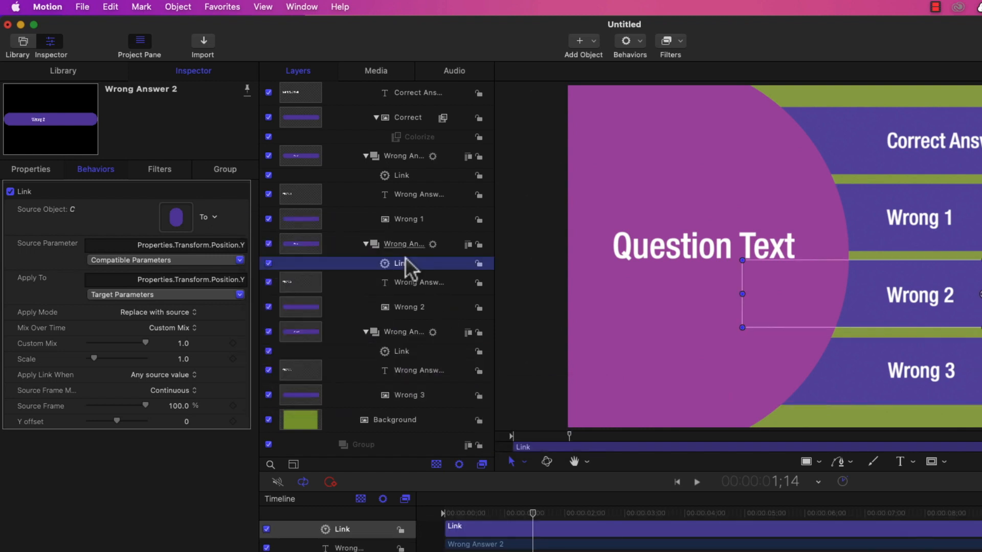
pyautogui.click(246, 217)
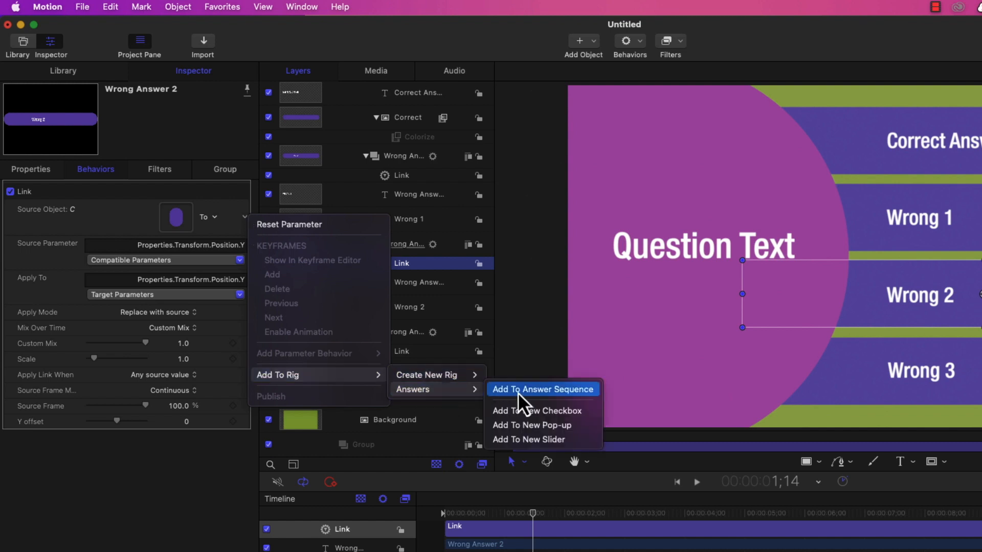
pyautogui.click(529, 394)
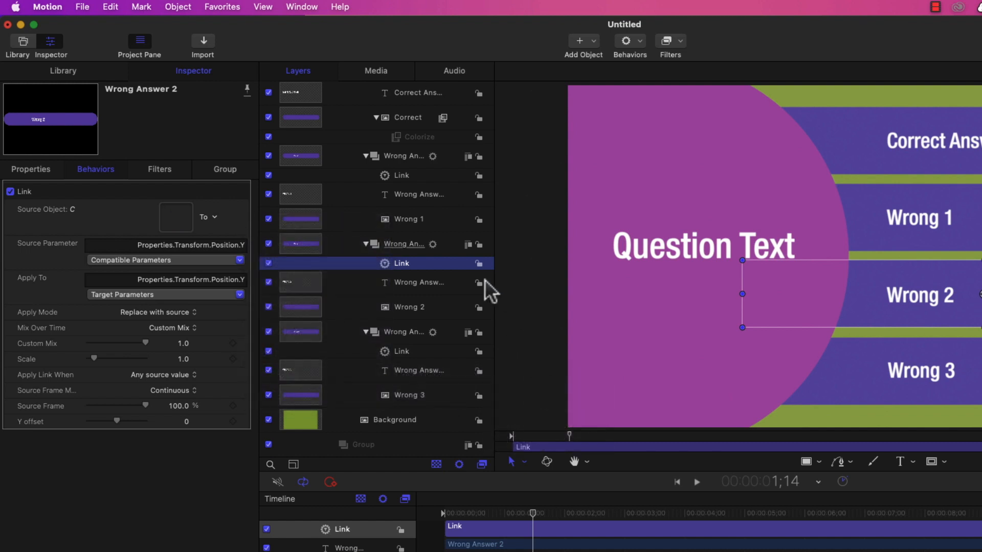
# Add the Source Object of Wrong Answer 1's Link behavior to the Answer Sequence widget
pyautogui.click(443, 176)
pyautogui.click(246, 217)
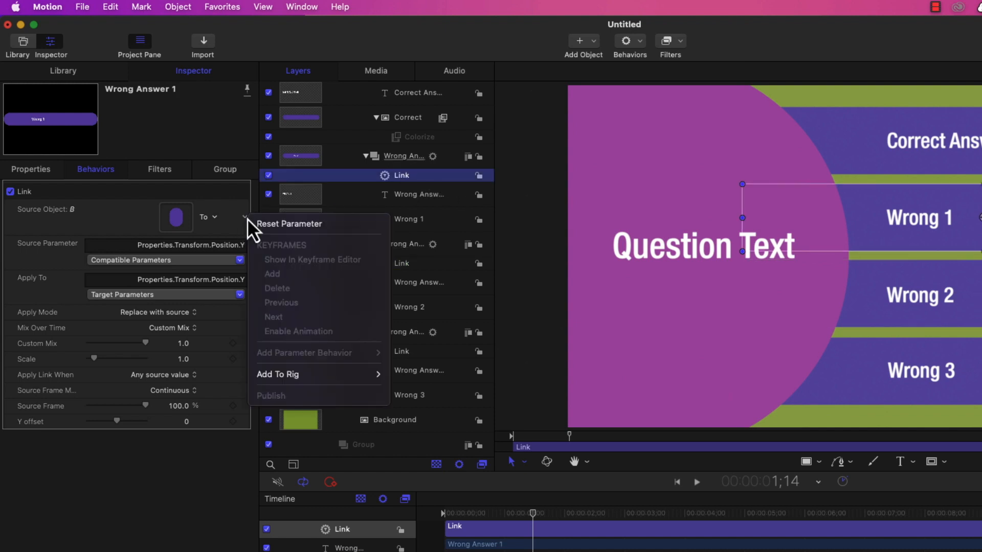
pyautogui.moveTo(355, 377)
pyautogui.moveTo(467, 392)
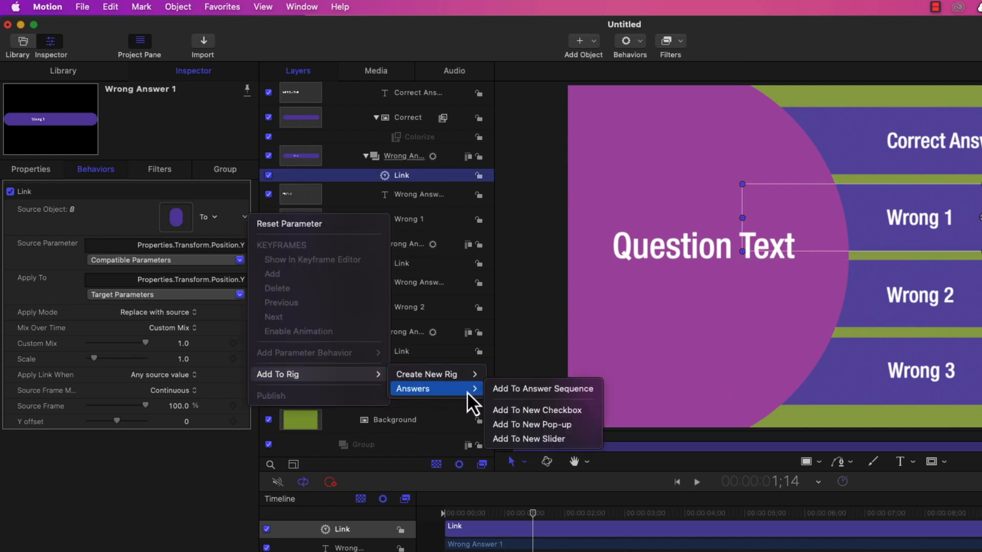
pyautogui.click(514, 388)
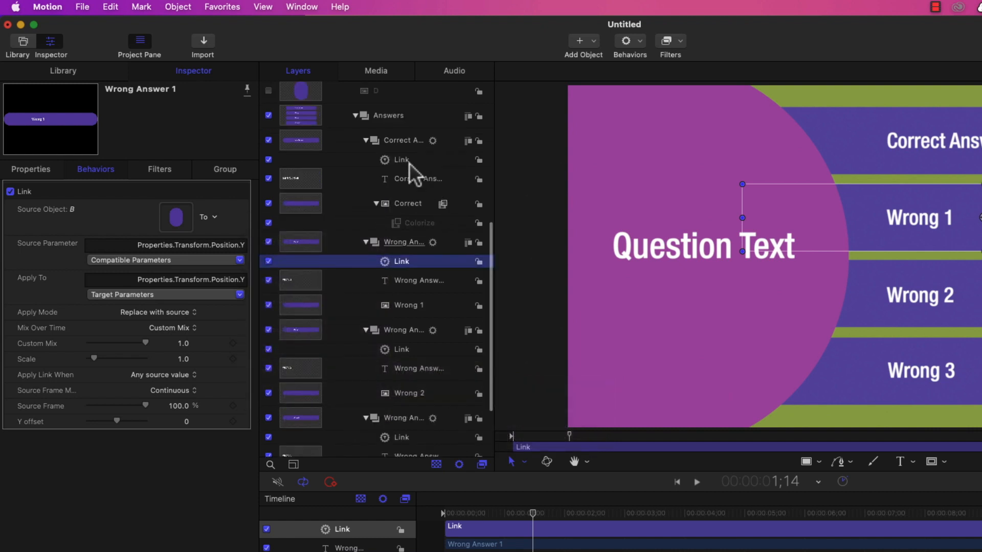
# Add the Source Object of the Correct Answer group's Link behavior to the Answer Sequence widget
pyautogui.click(410, 163)
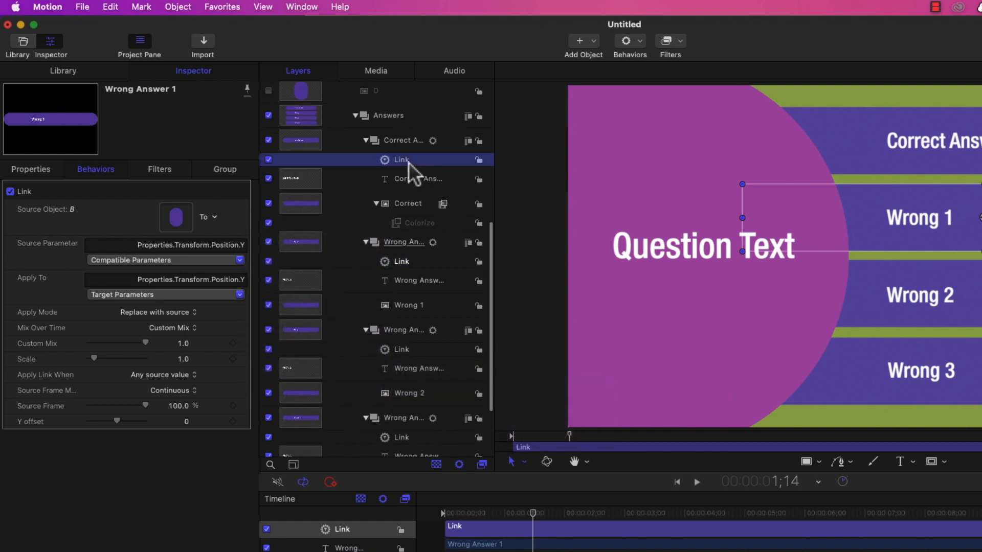
pyautogui.click(244, 217)
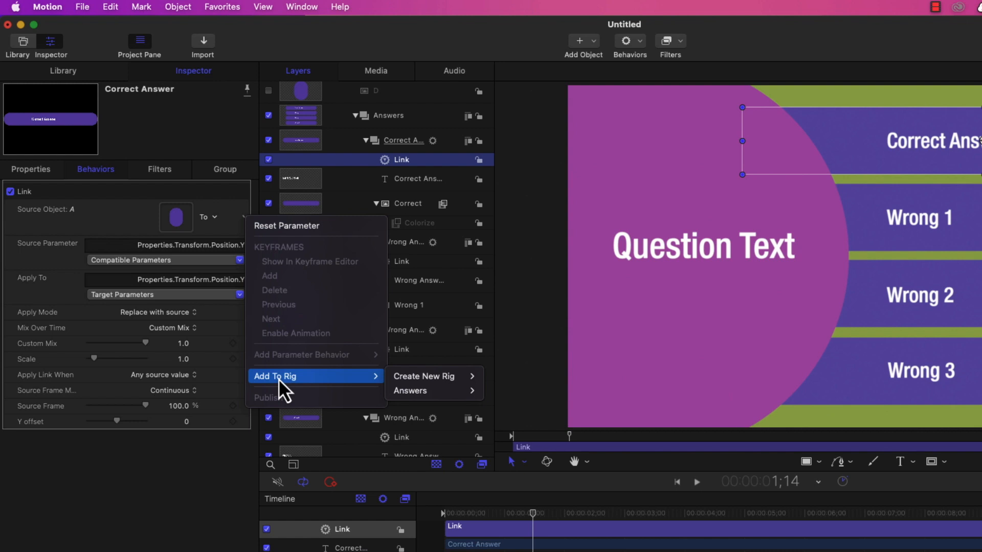
pyautogui.moveTo(463, 391)
pyautogui.click(527, 390)
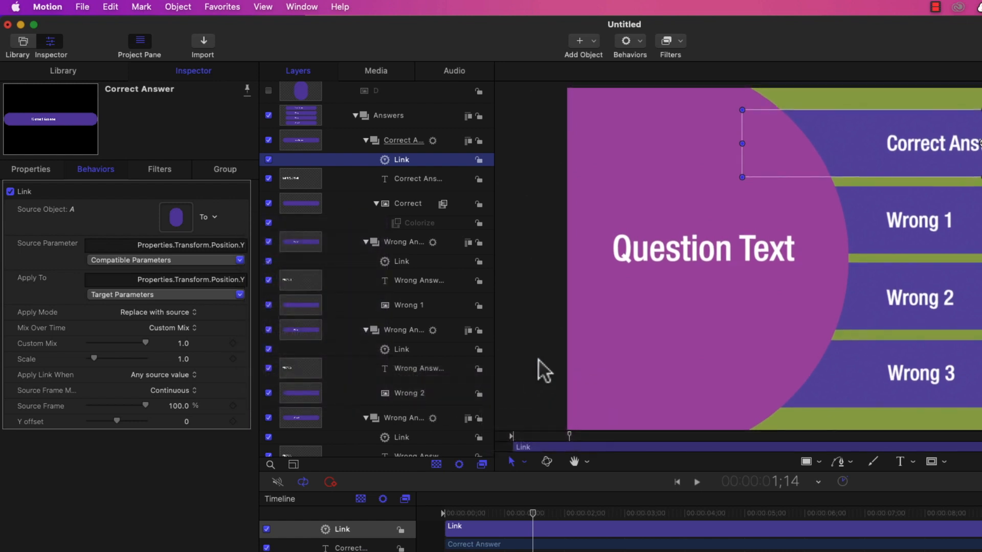
# Select the Answer Sequence widget and set its pop-up to the snapshot "A - 1, 2, 3"
pyautogui.scroll(1, 414, 282)
pyautogui.scroll(10, 414, 282)
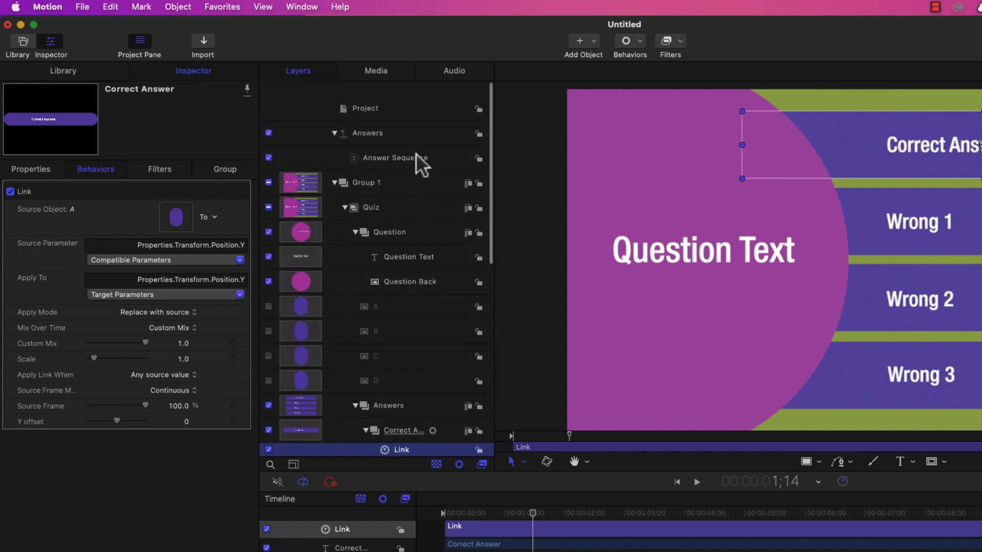
pyautogui.click(389, 143)
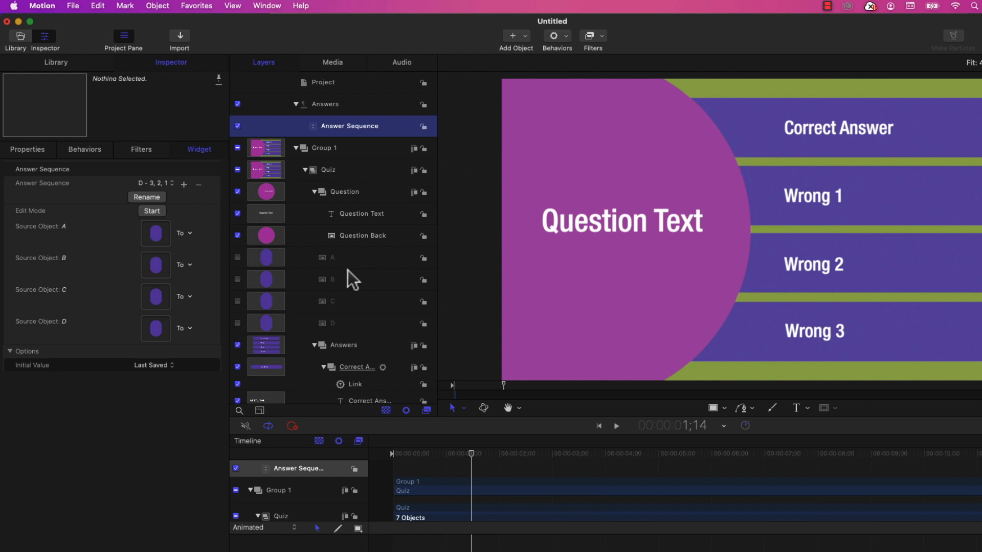
pyautogui.click(169, 183)
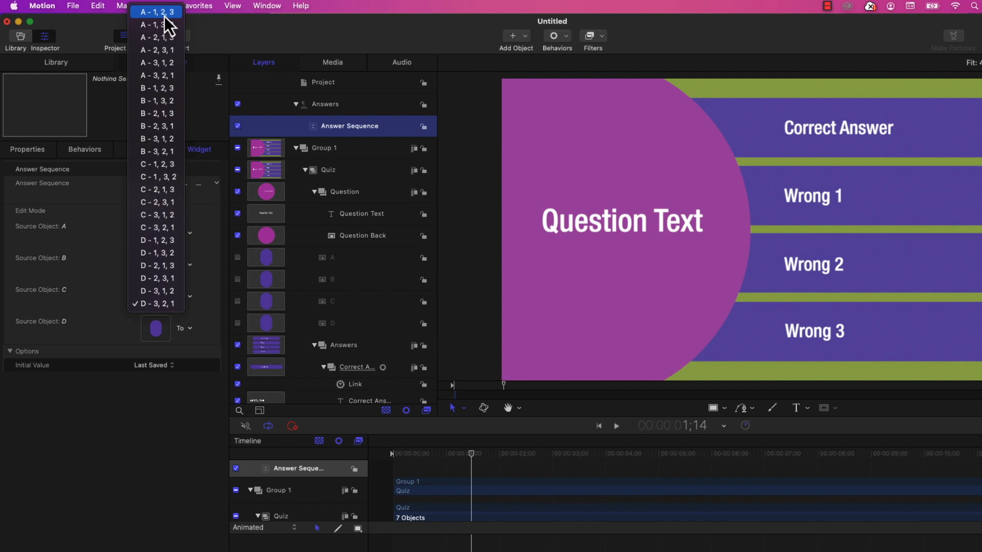
pyautogui.click(164, 17)
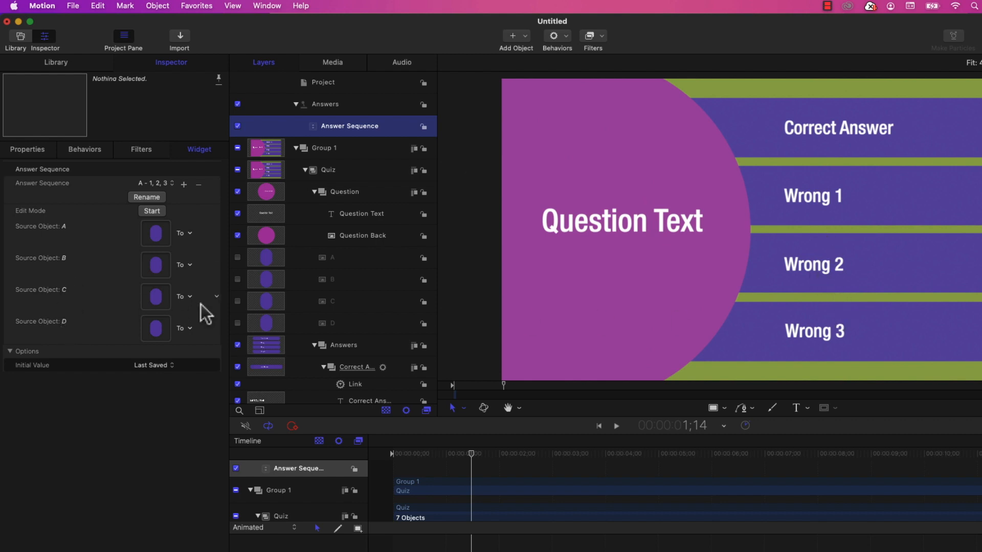
# In the snapshot "A - 1, 3, 2", set Wrong 3's Source Object to placeholder C and Wrong 2's to D
pyautogui.click(166, 184)
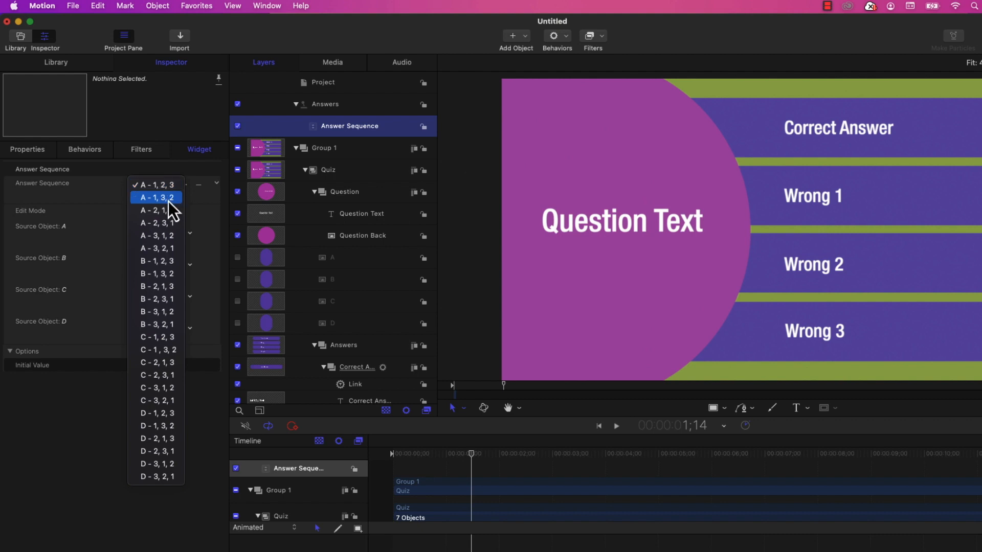
pyautogui.click(168, 198)
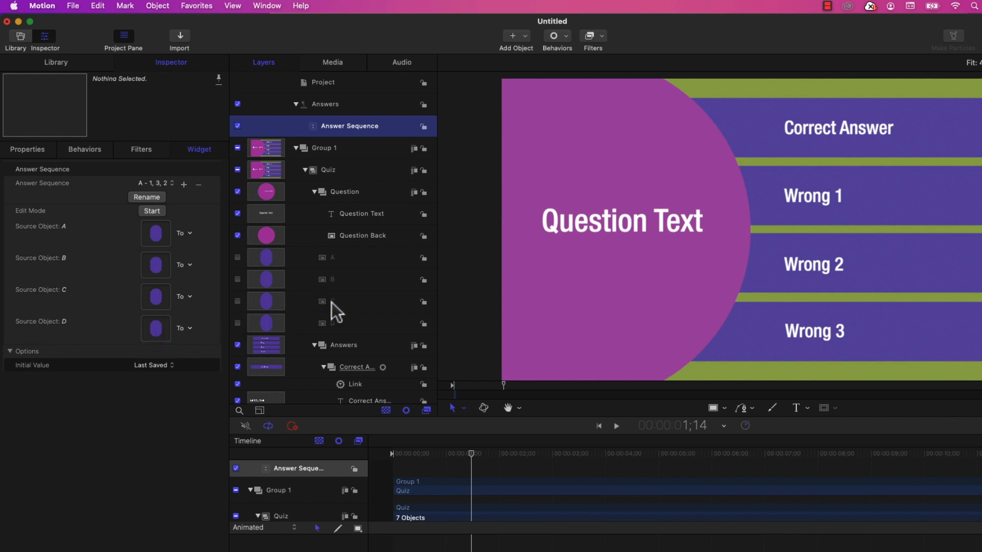
pyautogui.moveTo(201, 302); pyautogui.dragTo(158, 333)
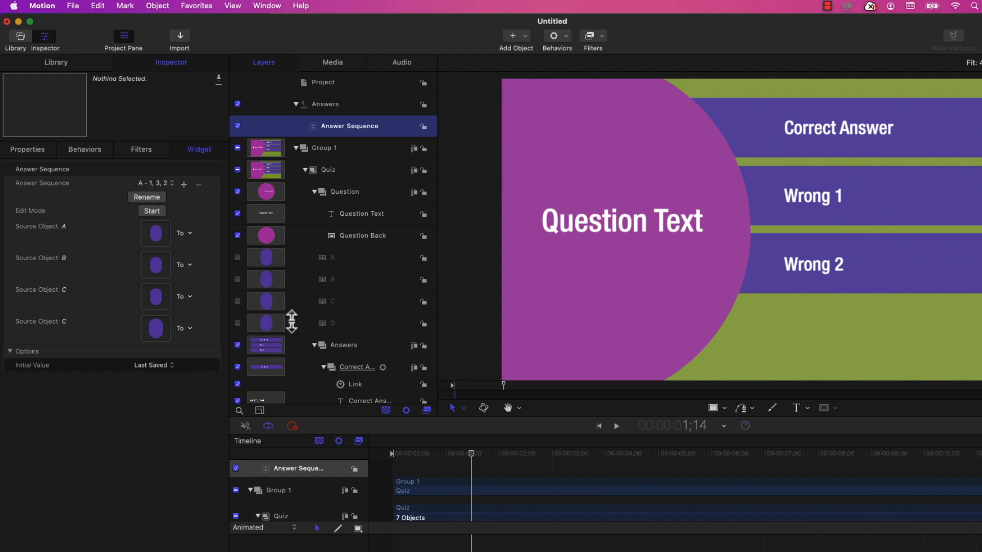
pyautogui.moveTo(225, 292); pyautogui.dragTo(155, 301)
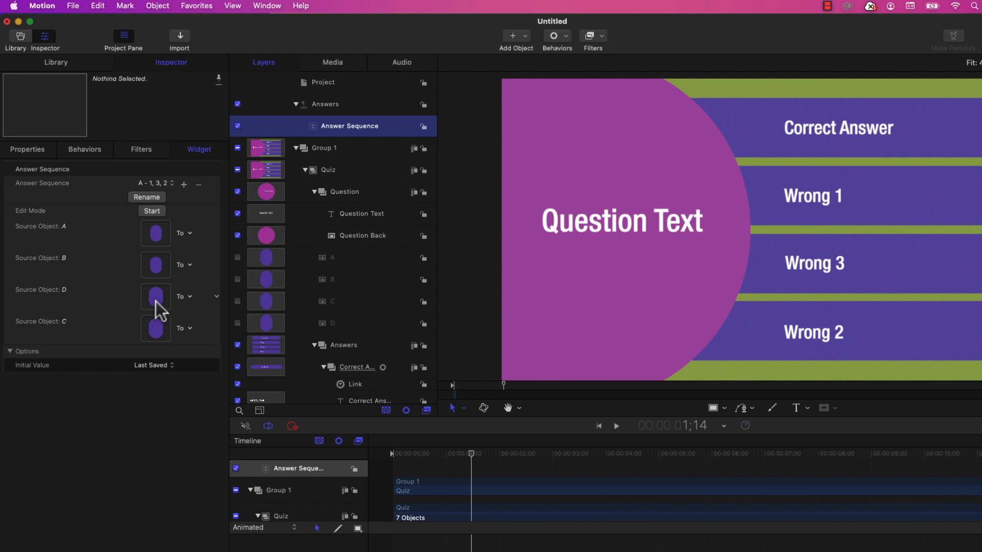
# Compare the answer orders of snapshots "A - 1, 2, 3" and "A - 1, 3, 2", moving the playhead through the animation
pyautogui.click(166, 184)
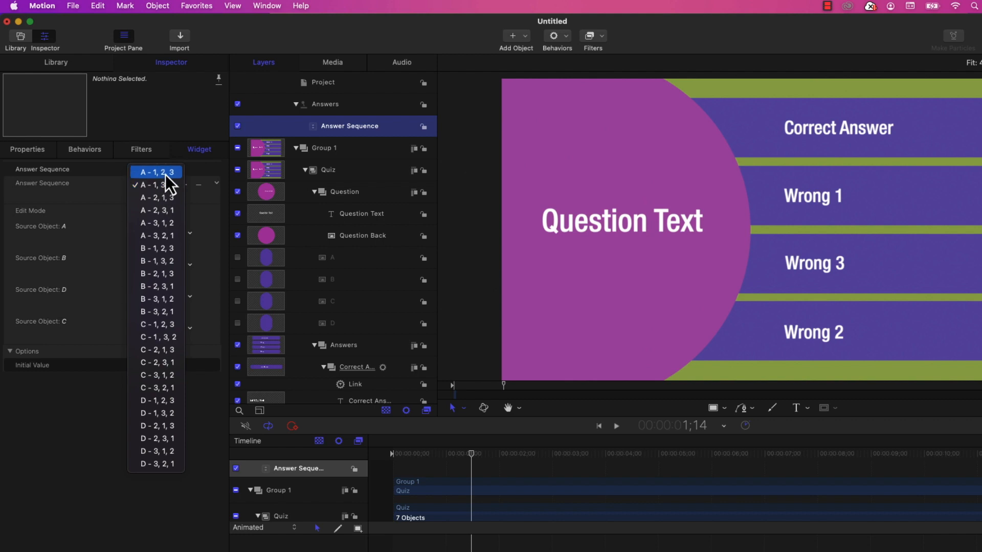
pyautogui.click(165, 174)
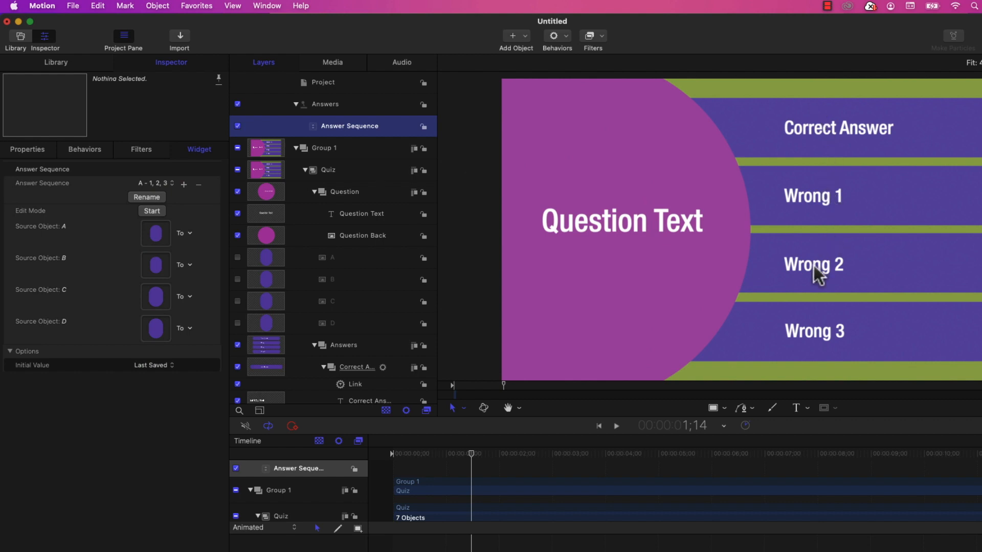
pyautogui.click(159, 184)
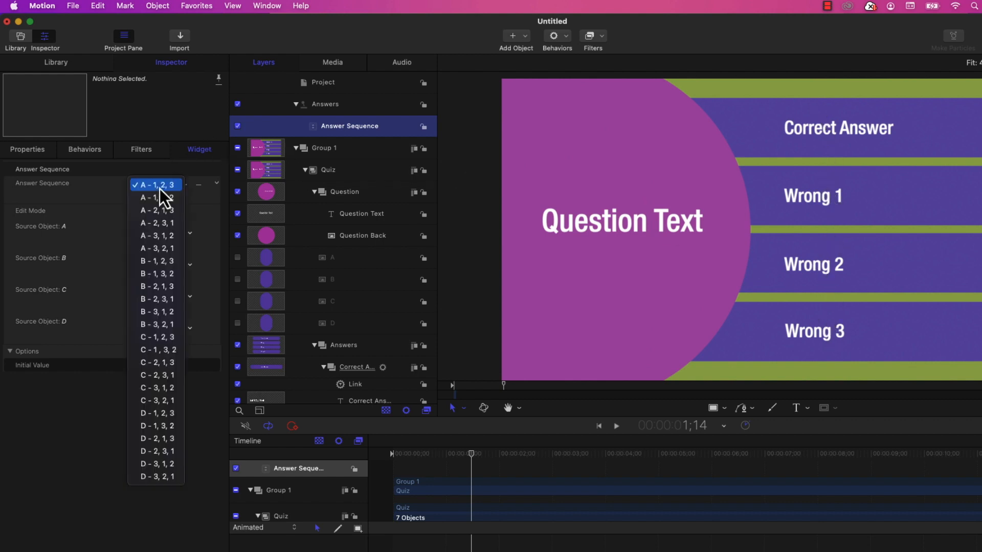
pyautogui.click(163, 201)
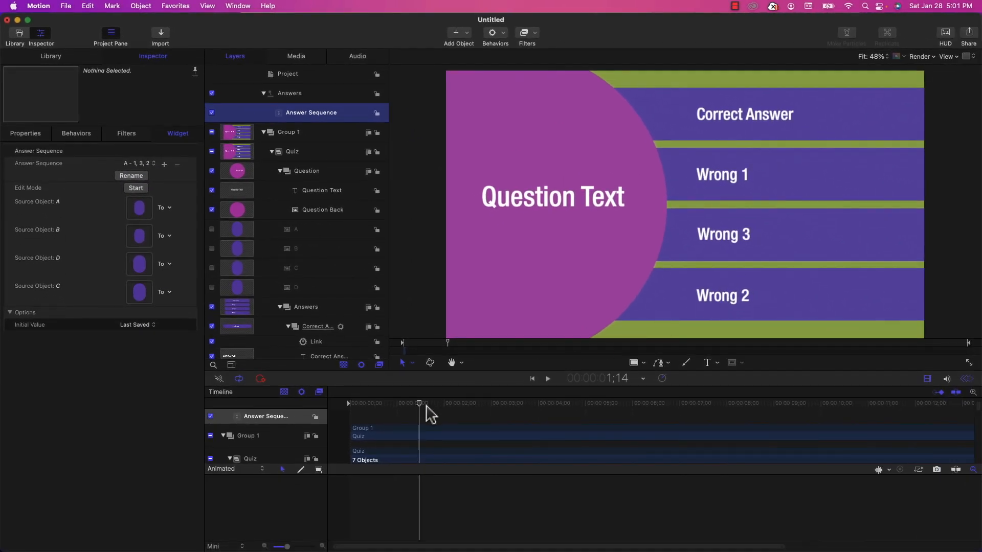
pyautogui.moveTo(785, 547); pyautogui.dragTo(963, 547)
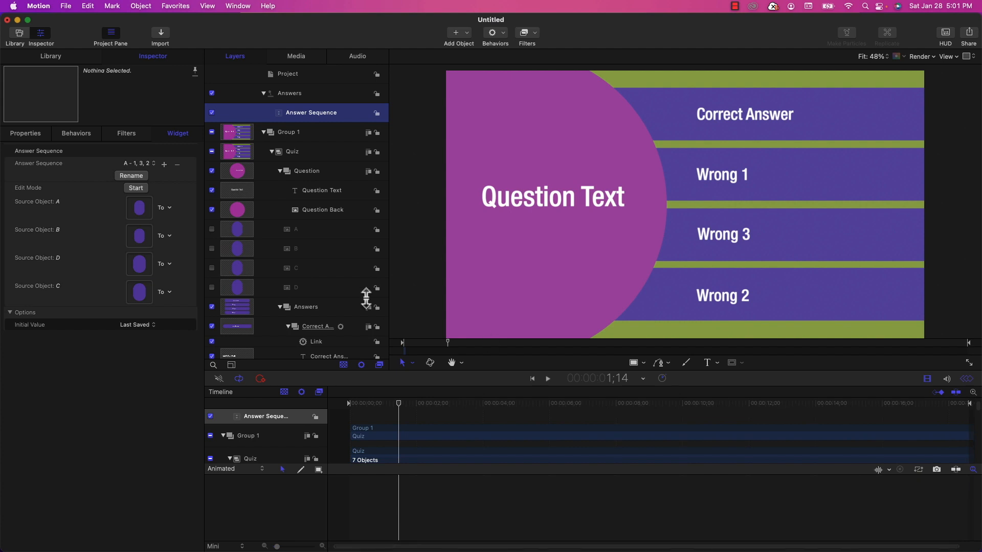
pyautogui.click(152, 163)
pyautogui.click(138, 151)
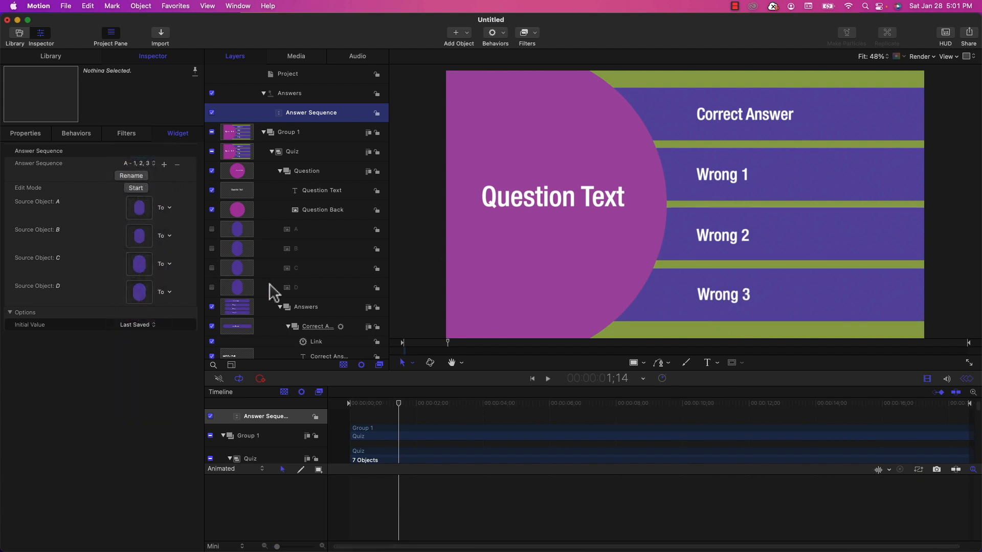
pyautogui.moveTo(400, 407)
pyautogui.mouseDown()
pyautogui.moveTo(846, 417)
pyautogui.moveTo(416, 405)
pyautogui.mouseUp()
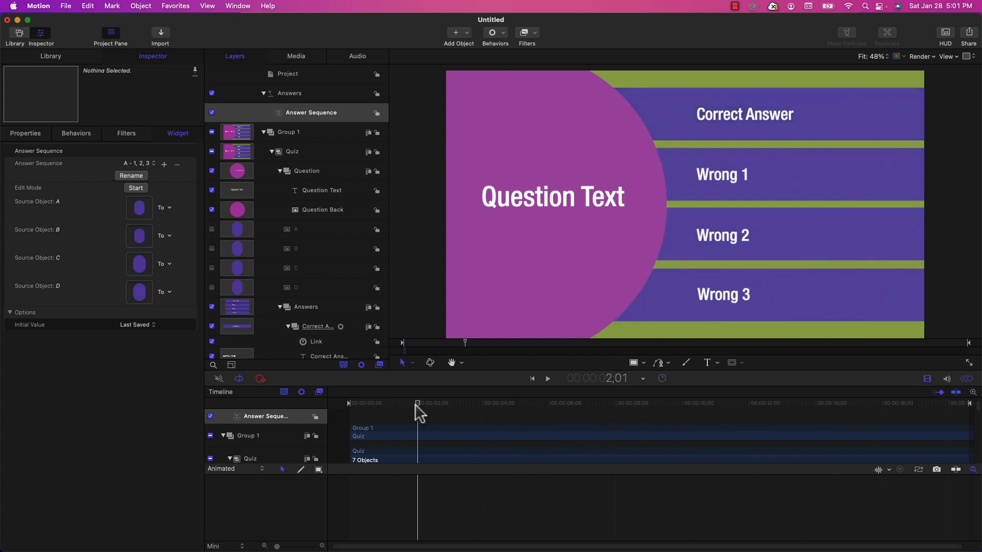
pyautogui.click(145, 165)
pyautogui.click(144, 176)
pyautogui.moveTo(542, 415); pyautogui.dragTo(420, 409)
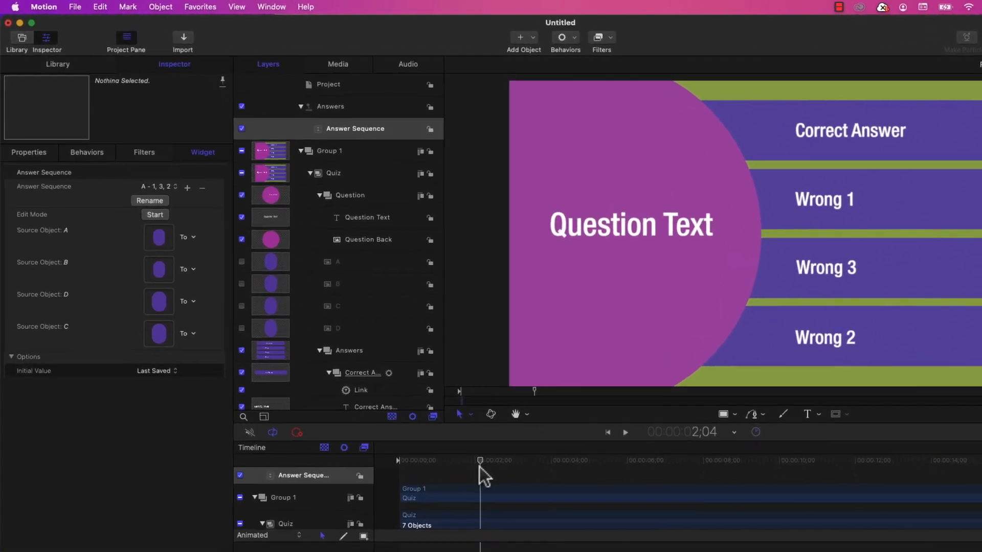
# In the snapshot "A - 2, 1, 3", set Wrong 2's Source Object to placeholder B and Wrong 1's to C
pyautogui.click(173, 196)
pyautogui.click(182, 213)
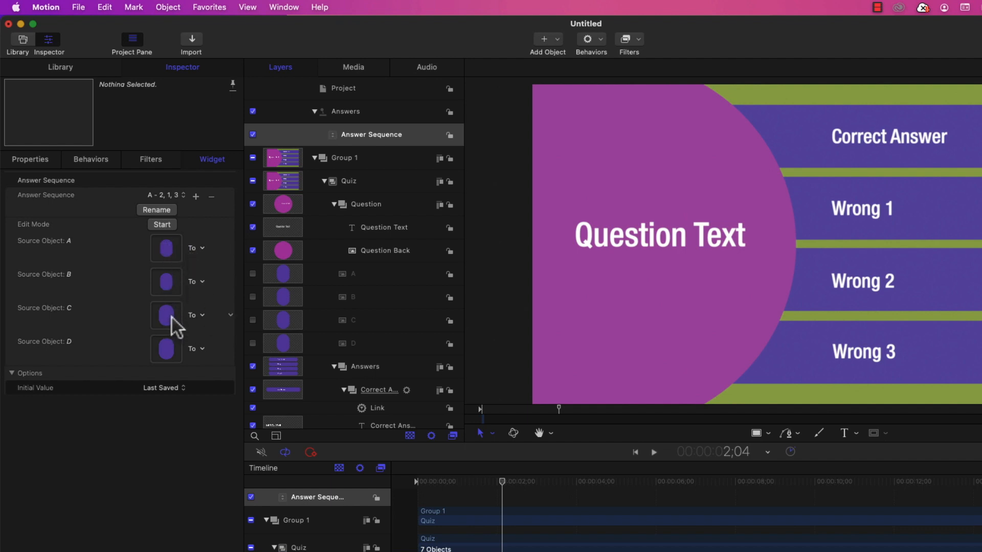
pyautogui.moveTo(339, 298); pyautogui.dragTo(167, 317)
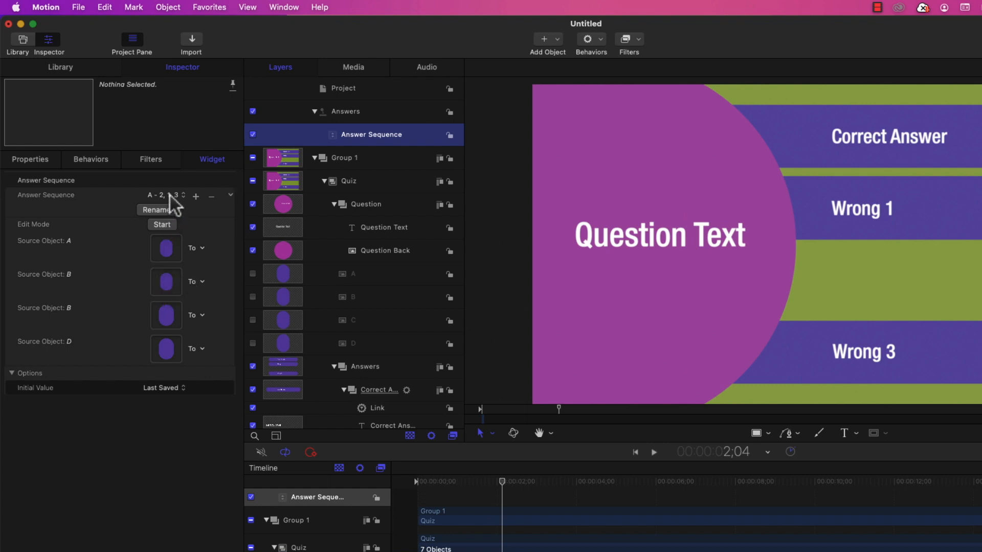
pyautogui.moveTo(342, 323); pyautogui.dragTo(165, 286)
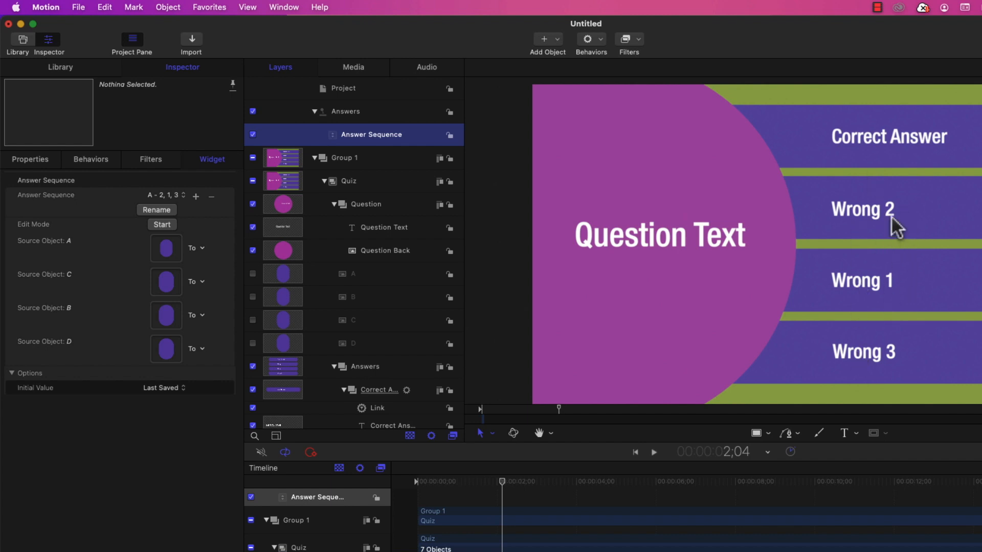
# In the snapshot "A - 2, 3, 1", set the Source Objects of Wrong 2 to B, Wrong 3 to C and Wrong 1 to D
pyautogui.click(181, 195)
pyautogui.click(178, 210)
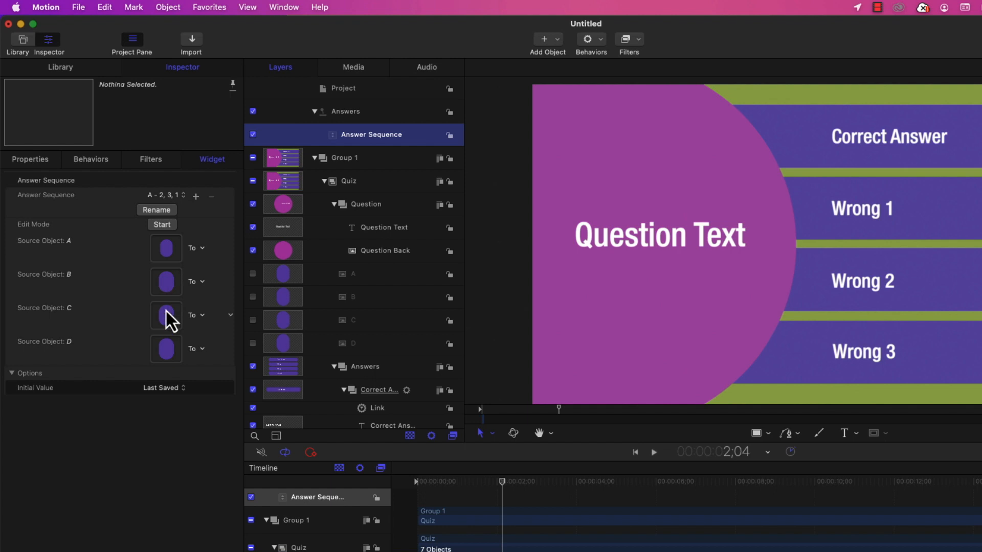
pyautogui.moveTo(346, 299); pyautogui.dragTo(170, 324)
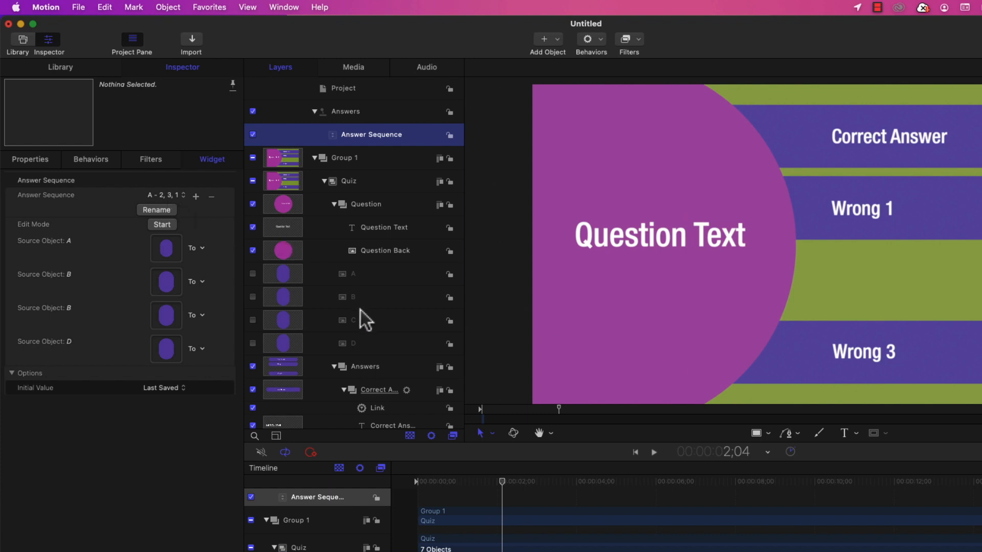
pyautogui.moveTo(346, 324); pyautogui.dragTo(171, 355)
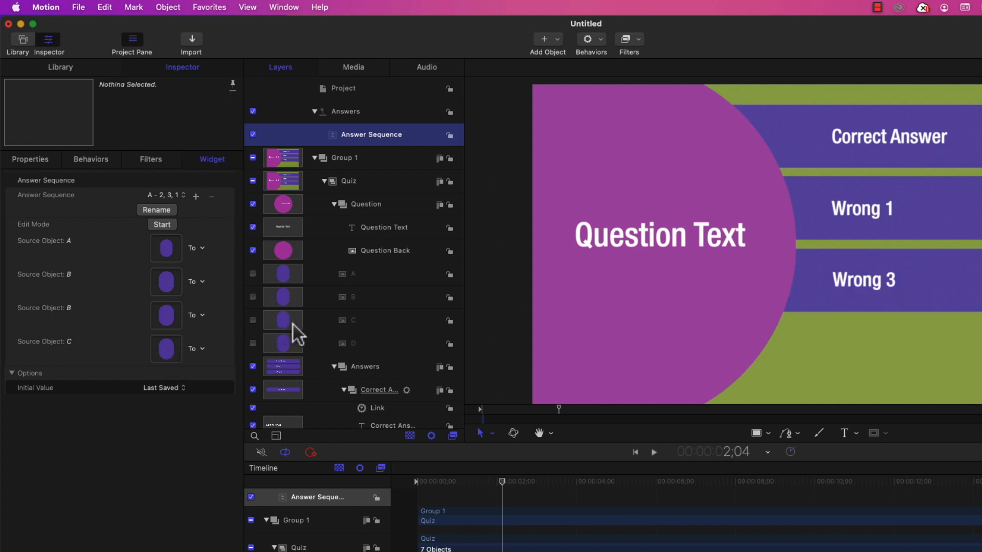
pyautogui.moveTo(309, 322); pyautogui.dragTo(163, 286)
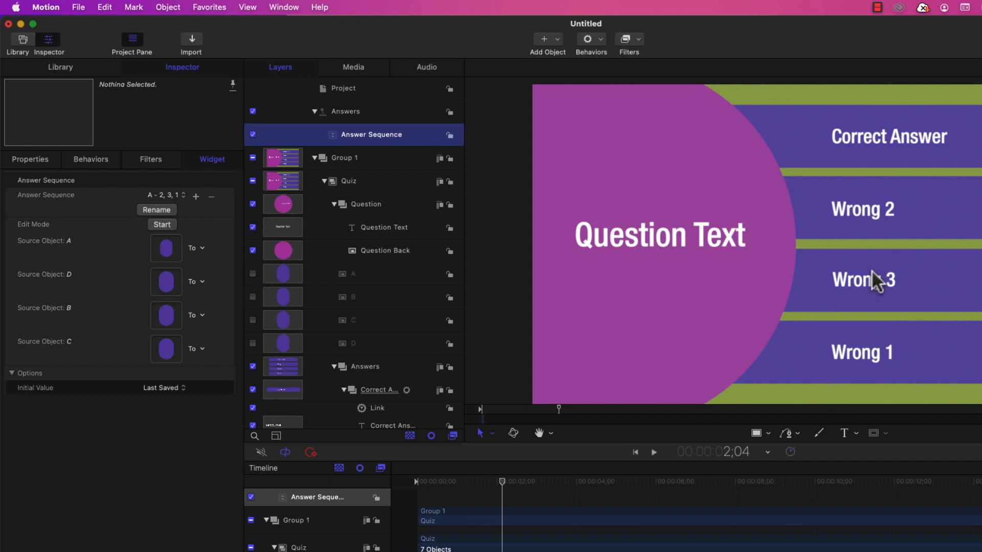
# In the snapshot "A - 3, 1, 2", set the Source Objects of Wrong 3 to B, Wrong 1 to C and Wrong 2 to D
pyautogui.click(171, 196)
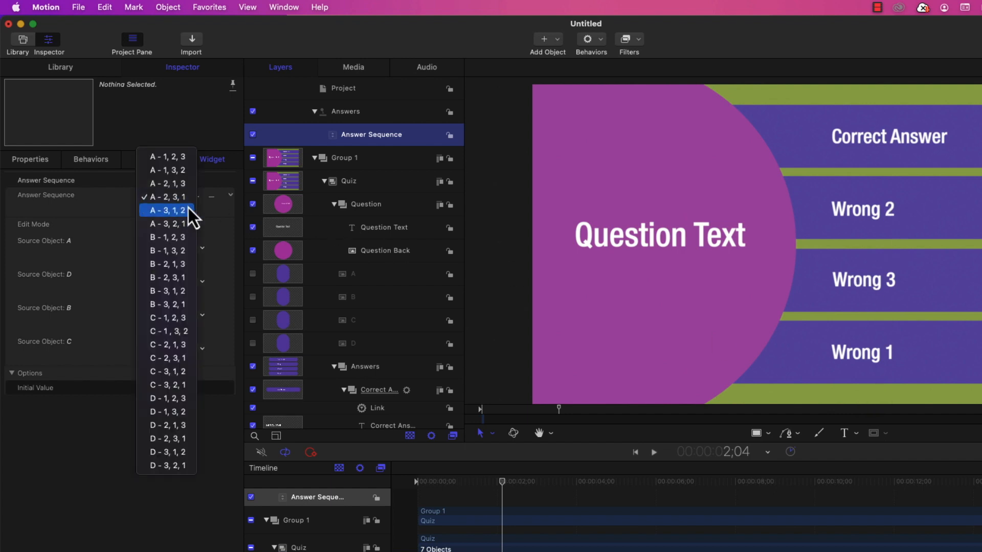
pyautogui.click(188, 208)
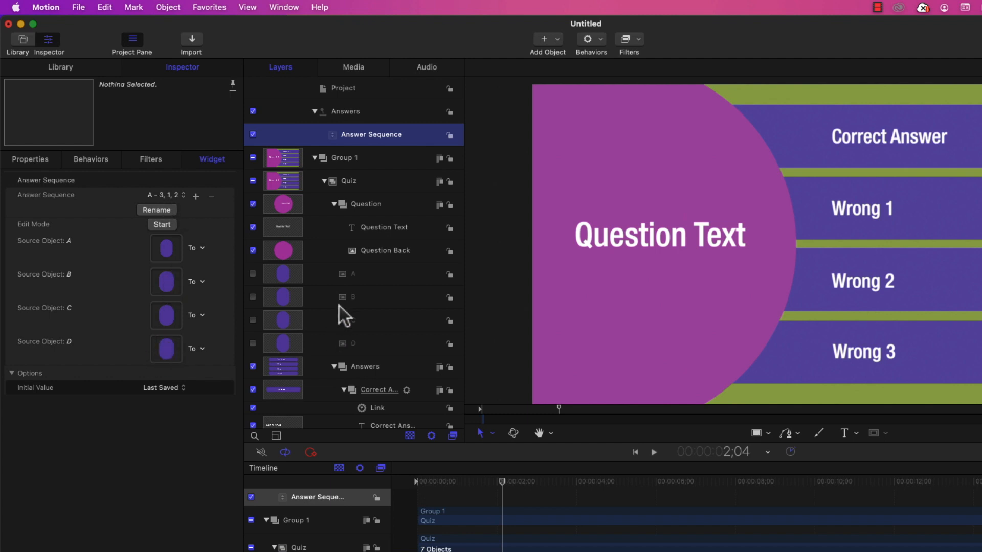
pyautogui.moveTo(193, 336); pyautogui.dragTo(169, 344)
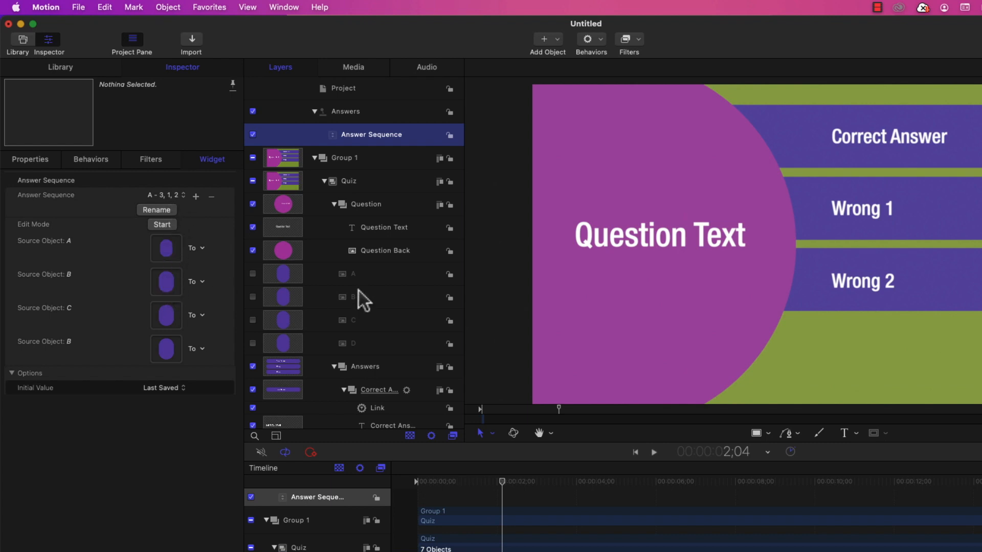
pyautogui.moveTo(217, 296); pyautogui.dragTo(168, 281)
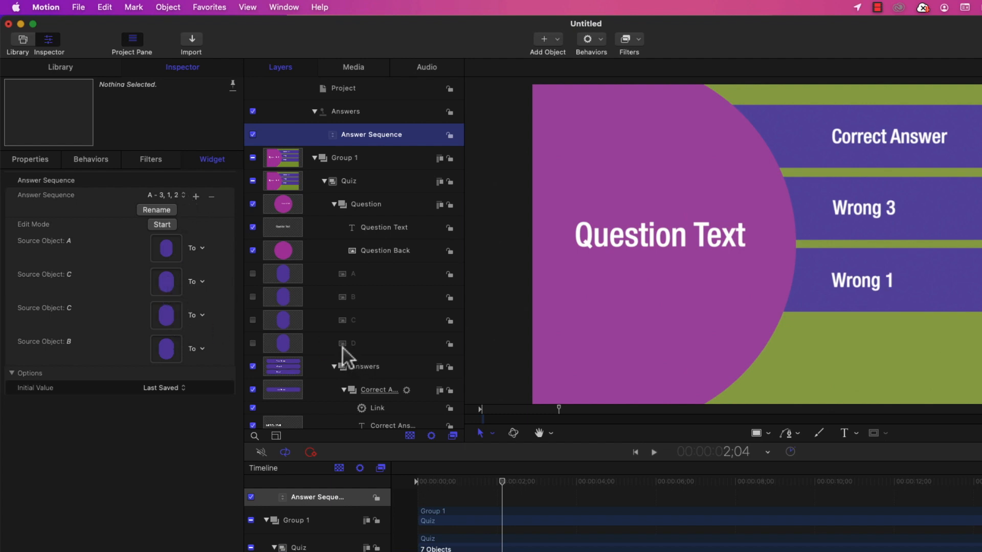
pyautogui.moveTo(342, 344); pyautogui.dragTo(171, 321)
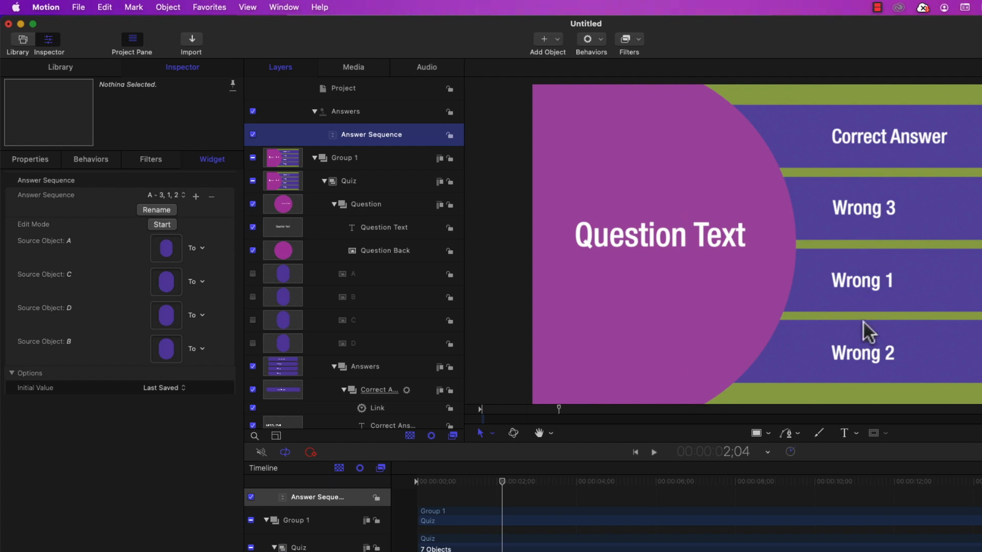
# In the snapshot "A - 3, 2, 1", set Wrong 3's Source Object to placeholder B and Wrong 1's to D
pyautogui.click(178, 194)
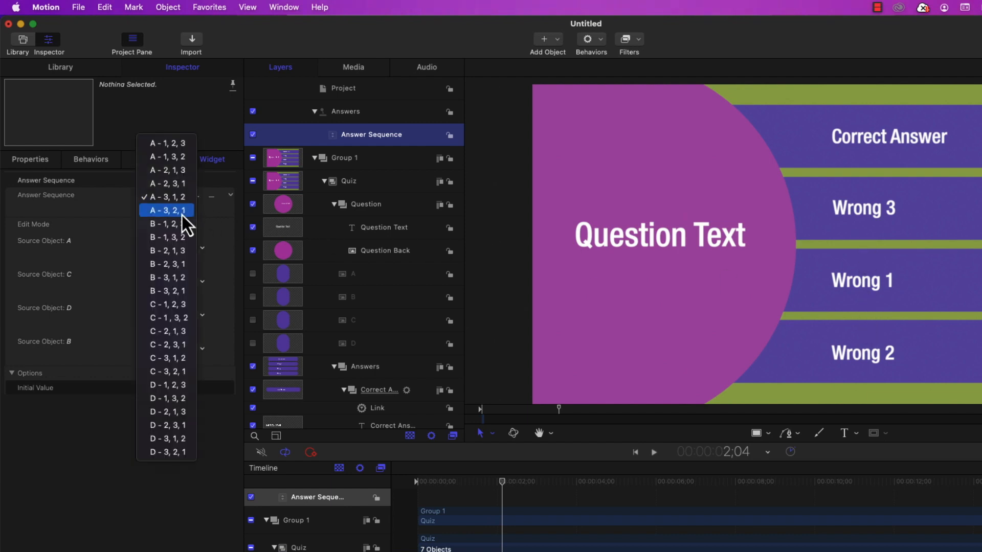
pyautogui.click(182, 216)
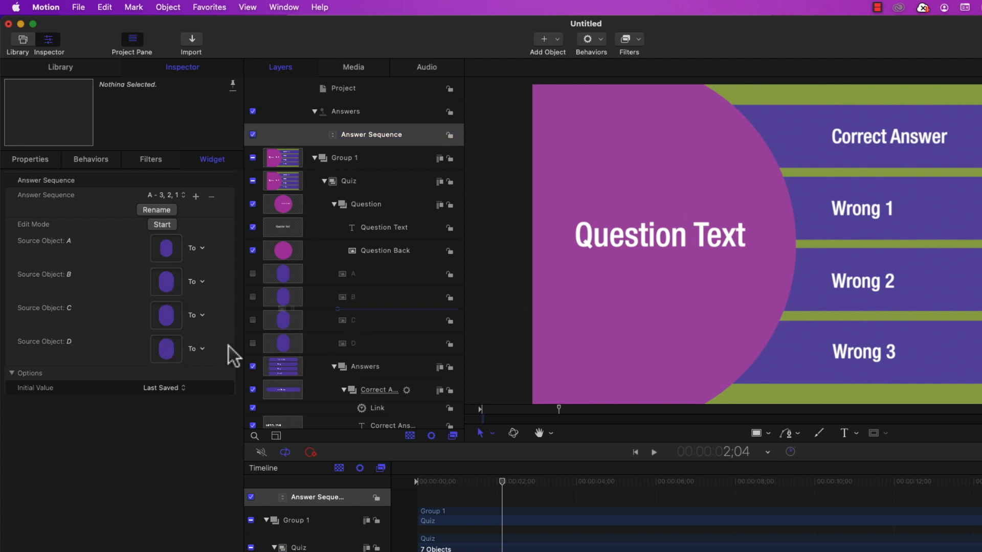
pyautogui.moveTo(171, 352); pyautogui.dragTo(171, 351)
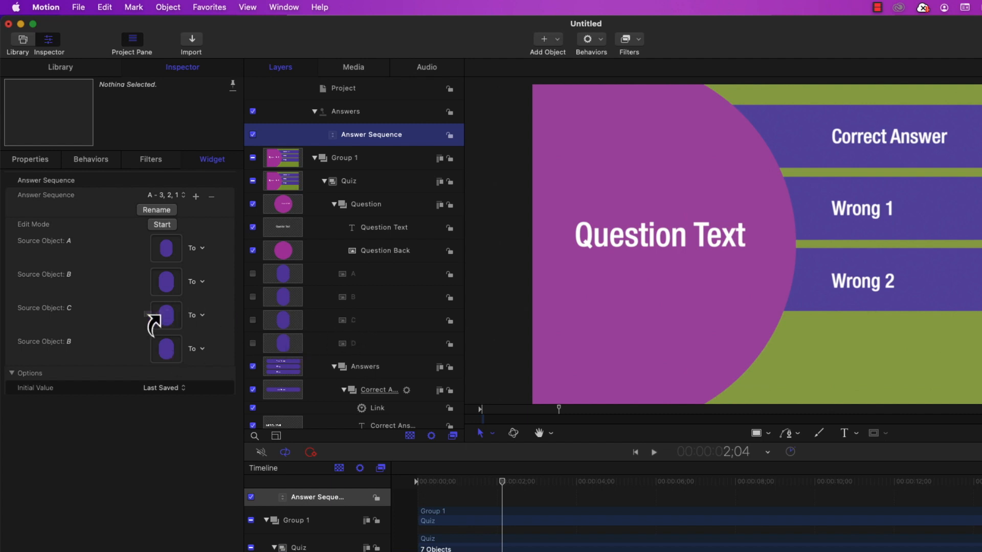
pyautogui.moveTo(352, 347); pyautogui.dragTo(170, 284)
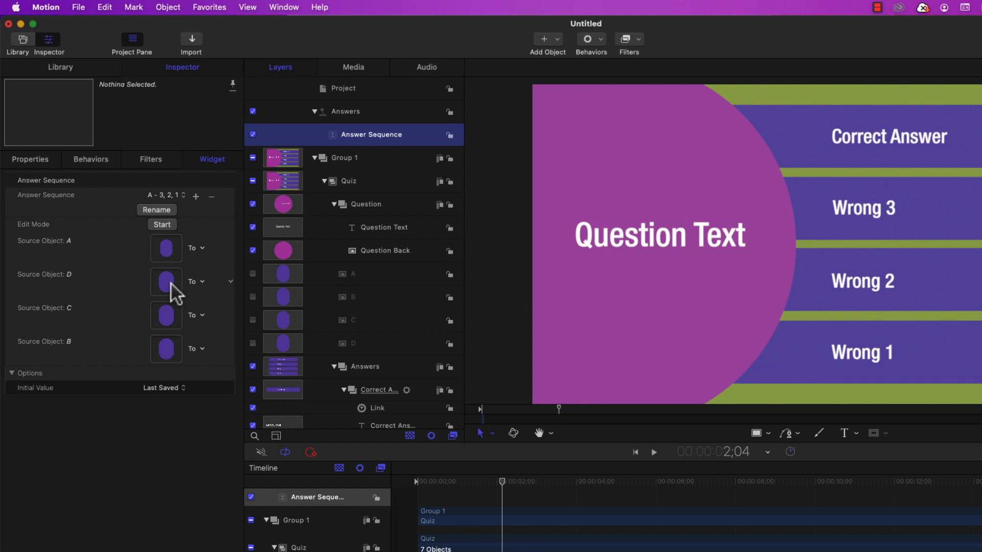
# Step back through the snapshots "A - 3, 1, 2", "A - 2, 3, 1" and "A - 2, 1, 3" to check their answer orders
pyautogui.click(169, 196)
pyautogui.click(171, 187)
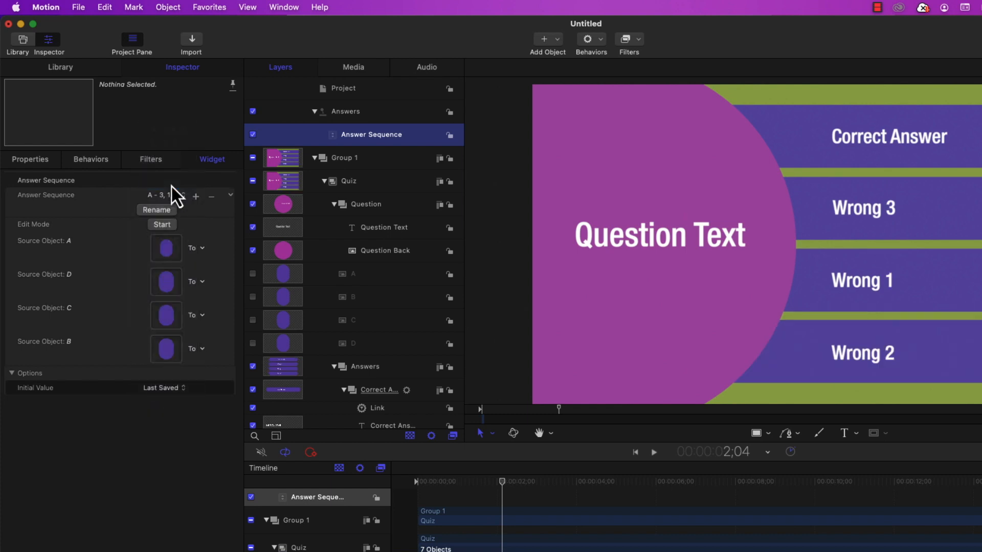
pyautogui.click(177, 196)
pyautogui.click(176, 185)
pyautogui.click(177, 195)
pyautogui.click(174, 185)
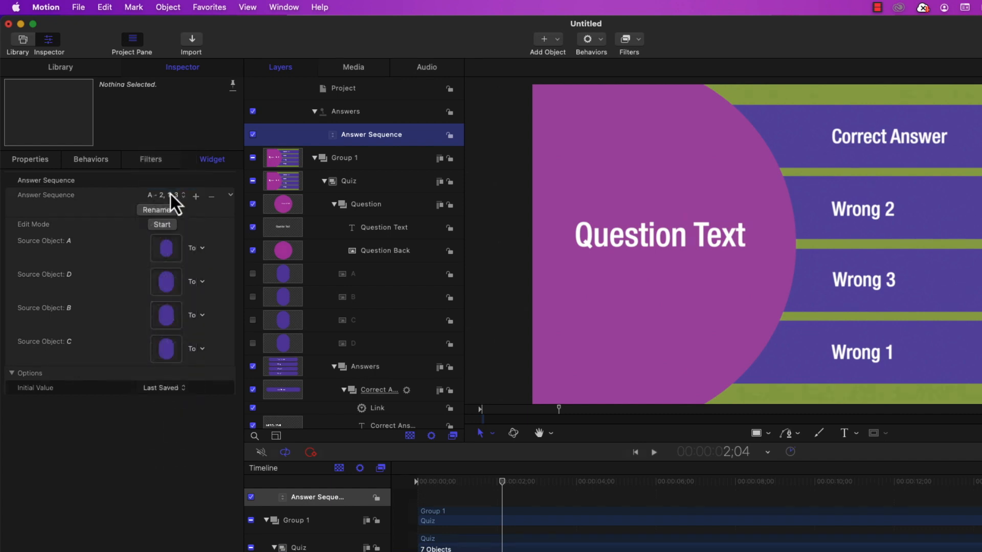
# In the snapshot "B - 1, 2, 3", set the Correct Answer's Source Object to placeholder B and Wrong 1's to A
pyautogui.click(172, 197)
pyautogui.click(171, 251)
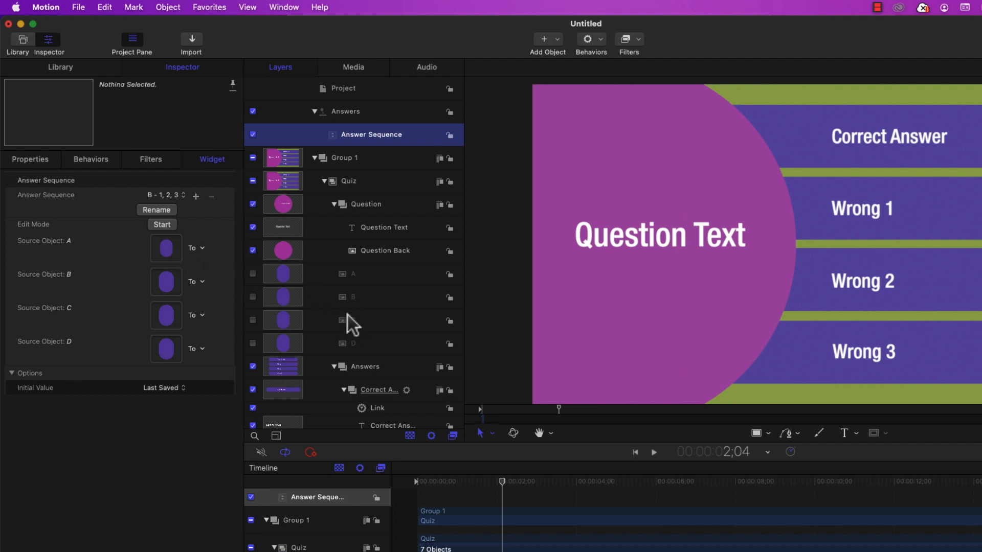
pyautogui.moveTo(247, 280); pyautogui.dragTo(166, 251)
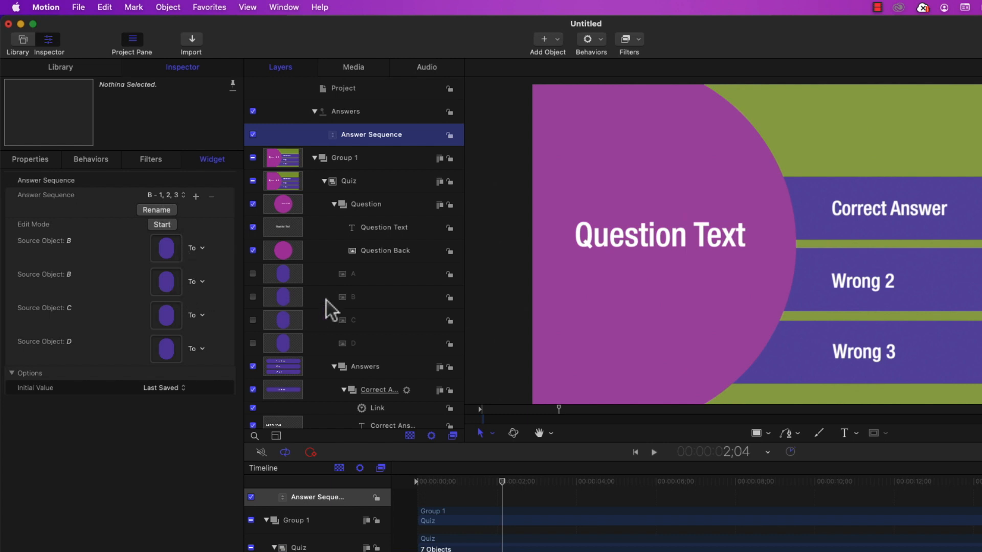
pyautogui.moveTo(207, 259); pyautogui.dragTo(171, 284)
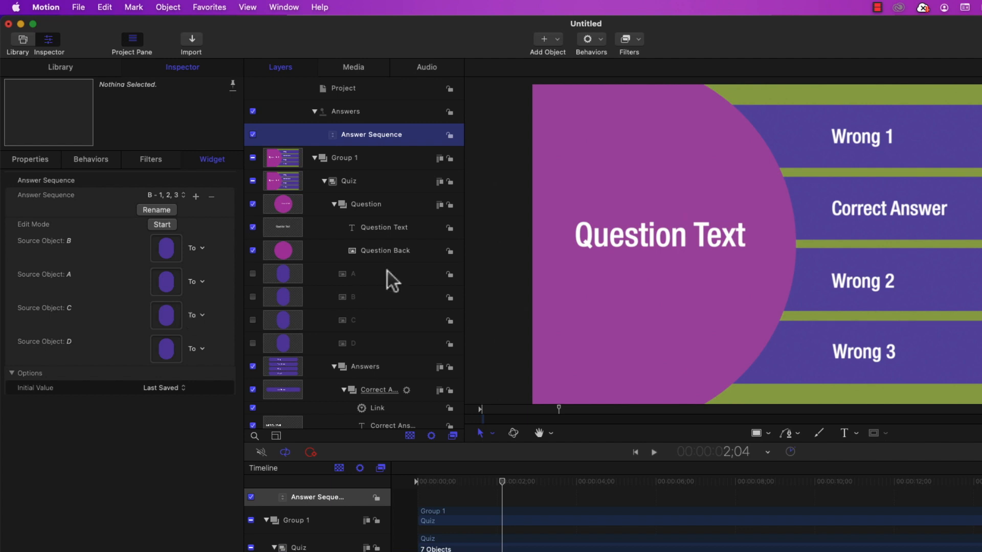
# In the snapshot "B - 1, 3, 2", set the Source Objects of Correct Answer to B, Wrong 1 to A, Wrong 3 to C and Wrong 2 to D
pyautogui.click(169, 195)
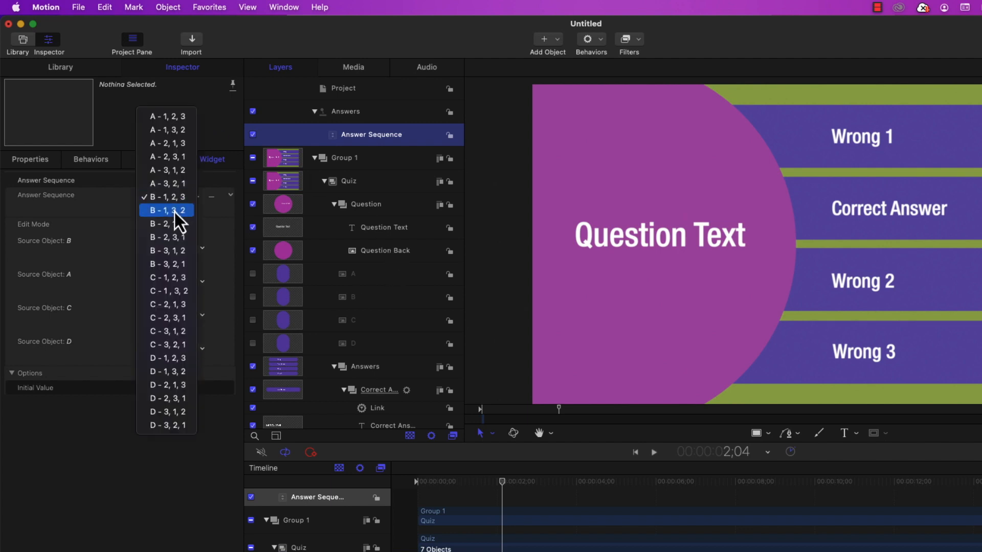
pyautogui.click(175, 213)
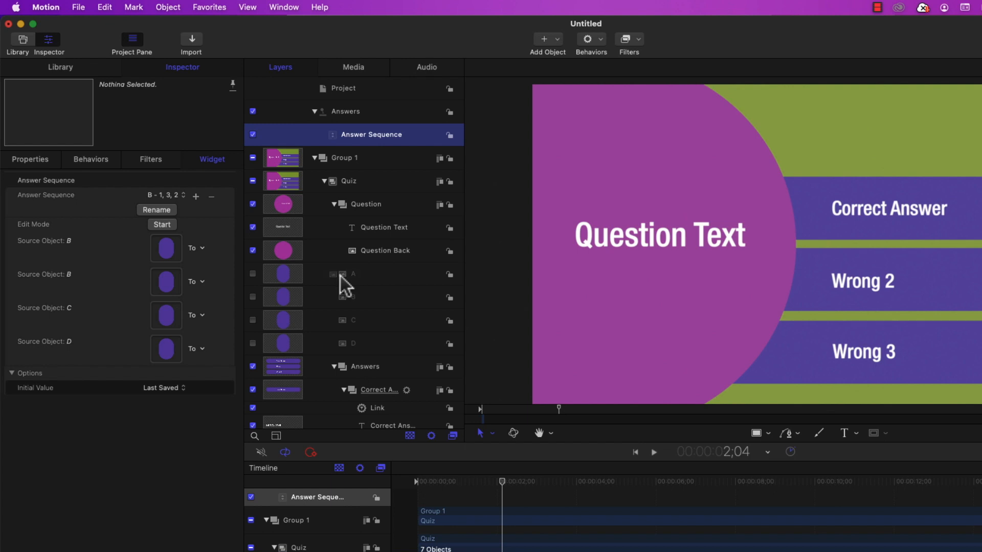
pyautogui.moveTo(247, 281); pyautogui.dragTo(170, 292)
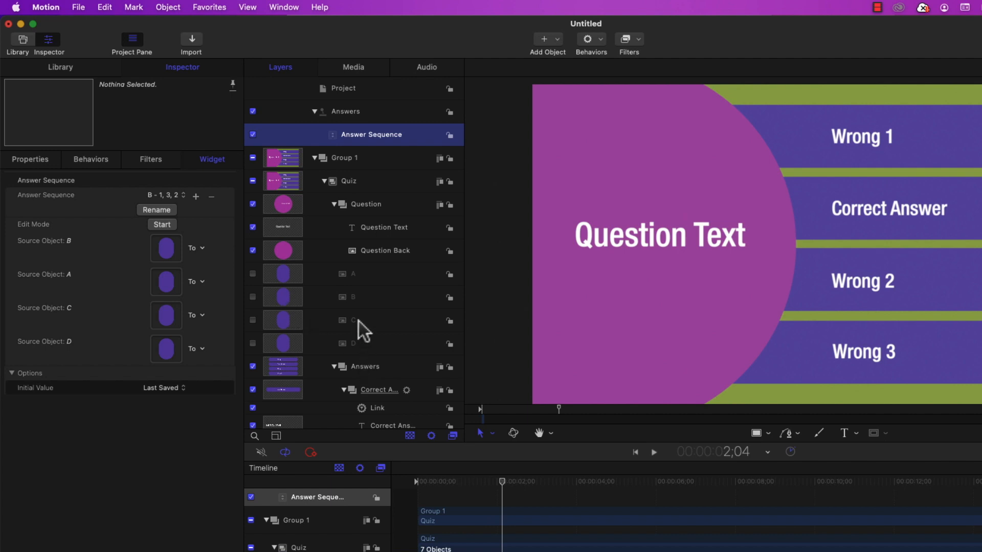
pyautogui.moveTo(204, 336); pyautogui.dragTo(172, 352)
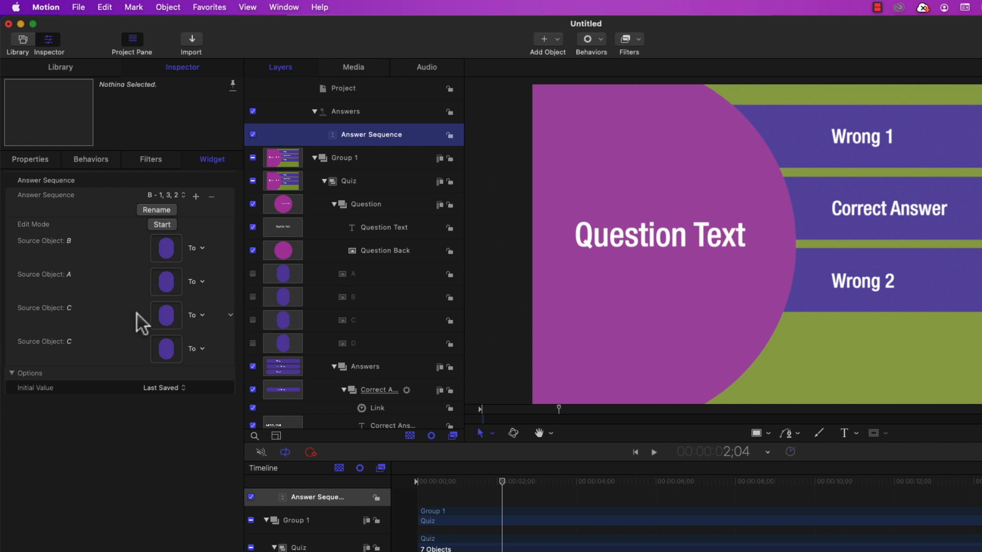
pyautogui.moveTo(351, 345); pyautogui.dragTo(170, 318)
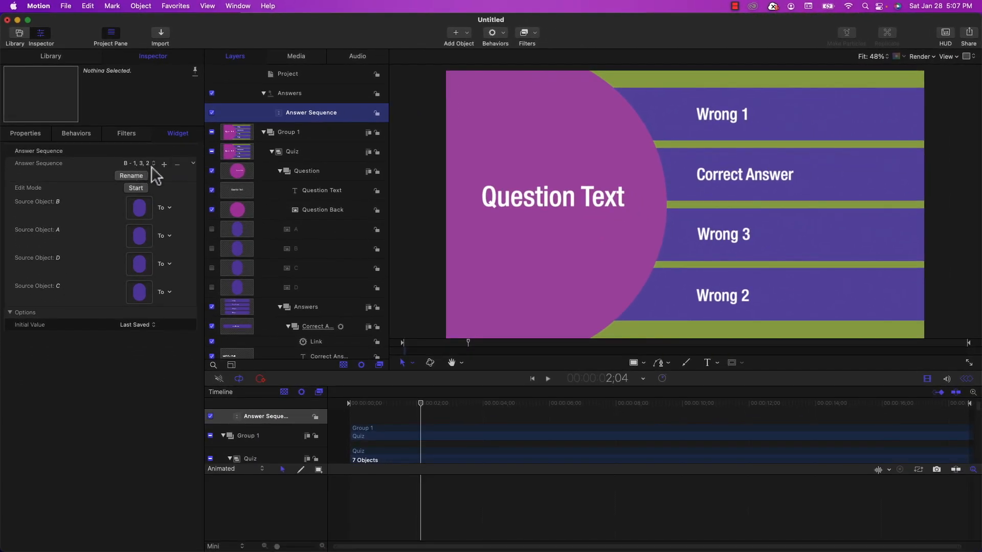
pyautogui.moveTo(421, 406); pyautogui.dragTo(424, 430)
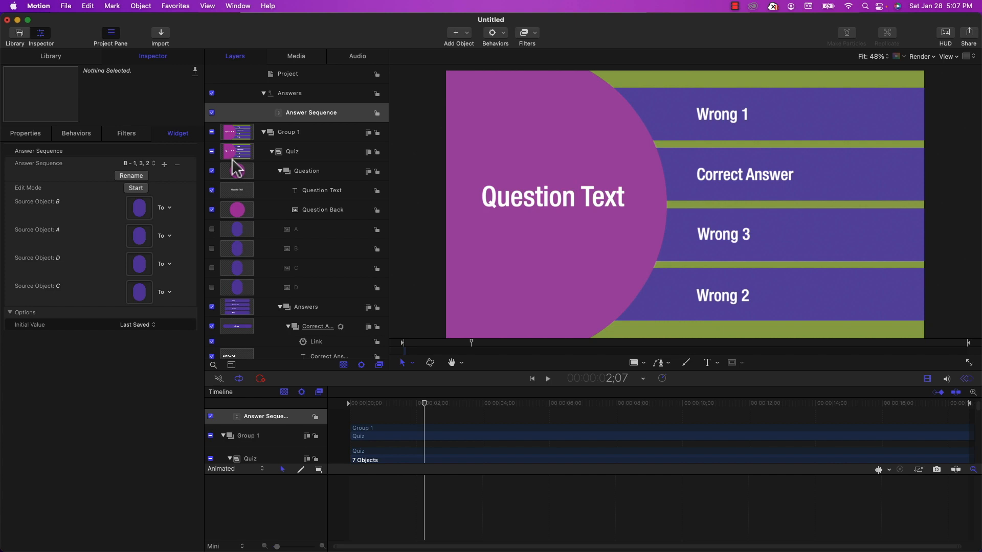
# In the snapshot "B - 2, 1, 3", set the Source Objects of Correct Answer to B, Wrong 2 to A and Wrong 1 to C
pyautogui.click(153, 164)
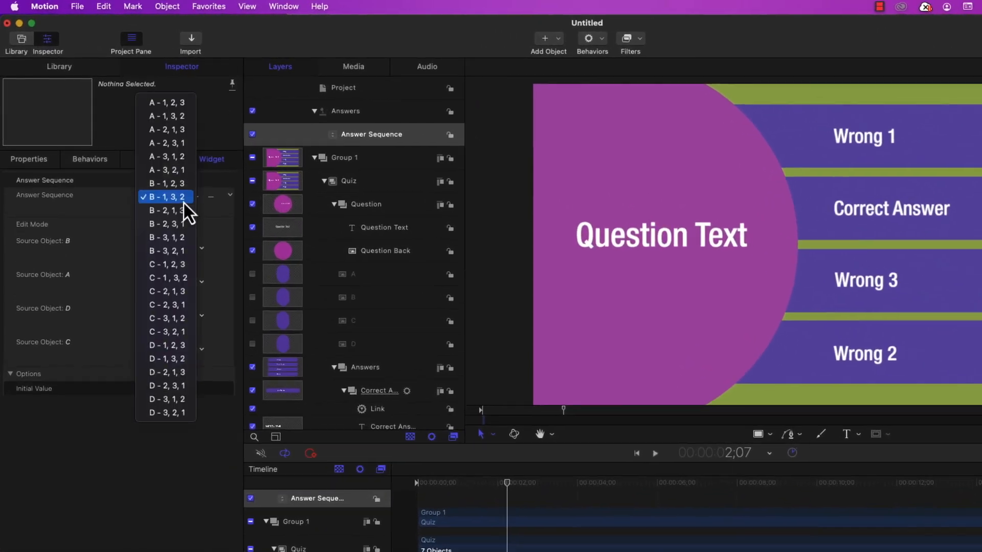
pyautogui.click(180, 202)
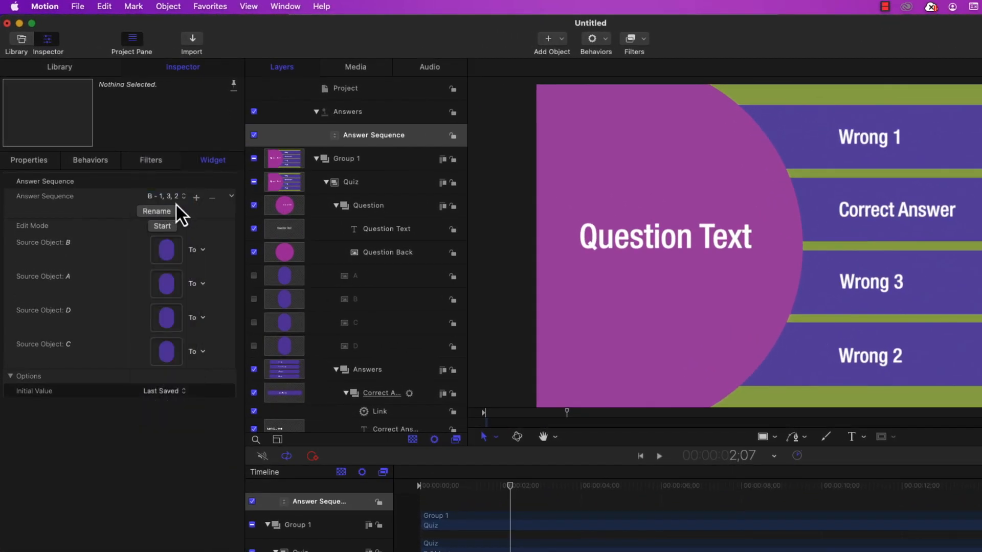
pyautogui.click(175, 202)
pyautogui.click(175, 209)
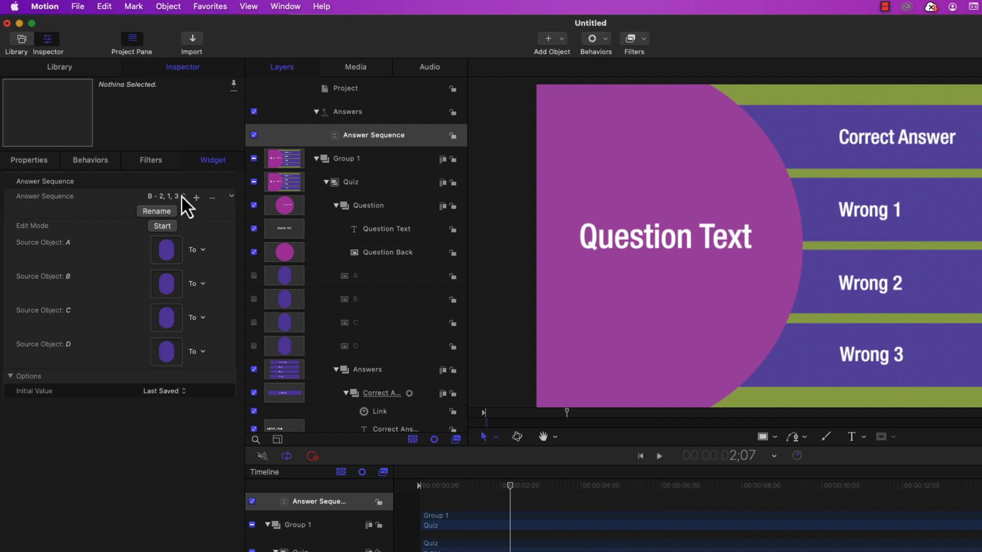
pyautogui.click(355, 301)
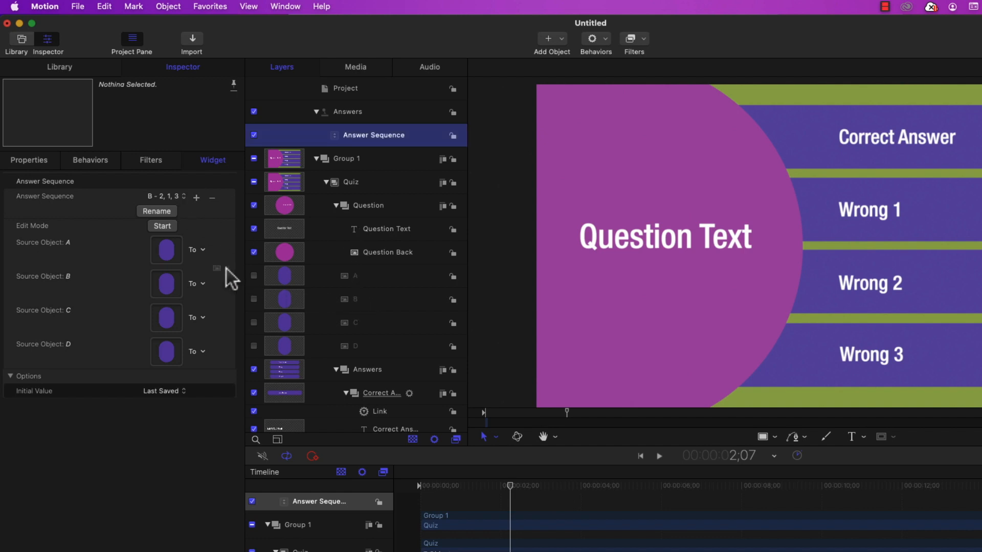
pyautogui.moveTo(170, 252); pyautogui.dragTo(171, 250)
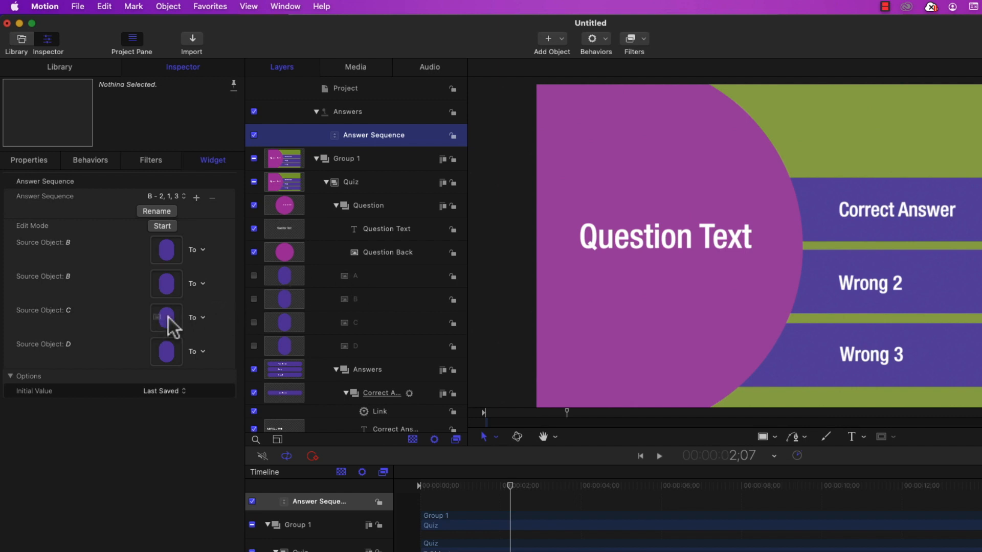
pyautogui.moveTo(168, 315); pyautogui.dragTo(167, 318)
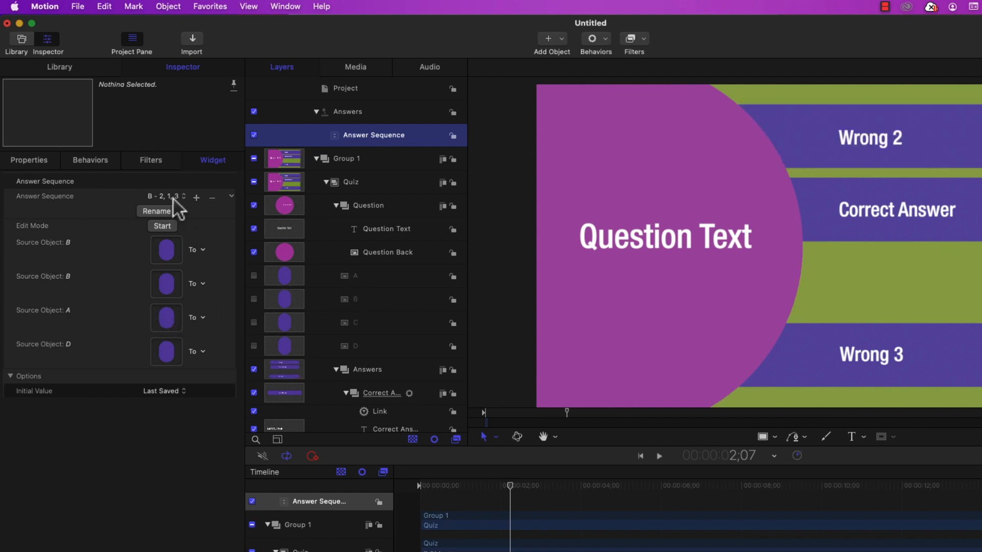
pyautogui.moveTo(357, 326); pyautogui.dragTo(165, 289)
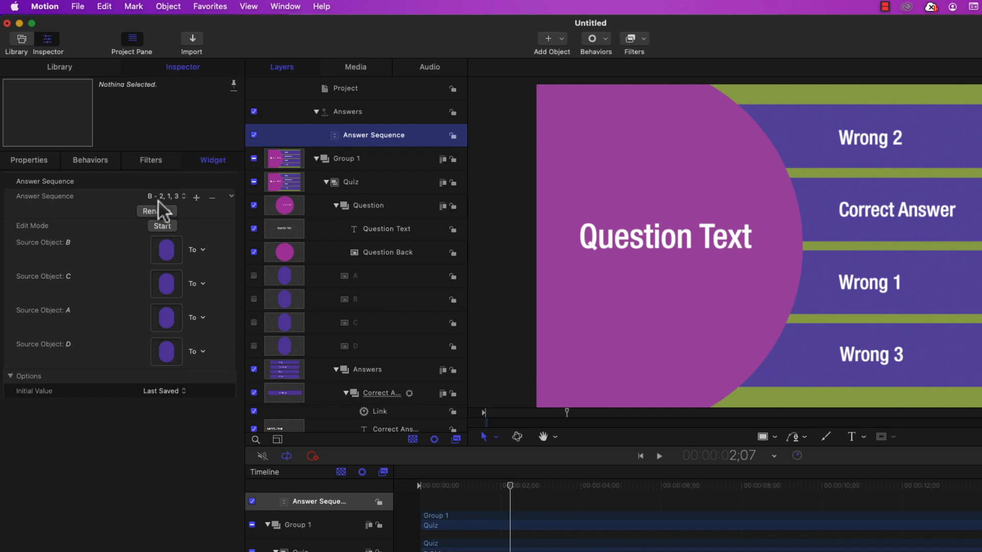
# In the snapshot "B - 2, 3, 1", set the Source Objects of Correct Answer to B, Wrong 2 to A, Wrong 3 to C and Wrong 1 to D
pyautogui.click(182, 196)
pyautogui.click(180, 208)
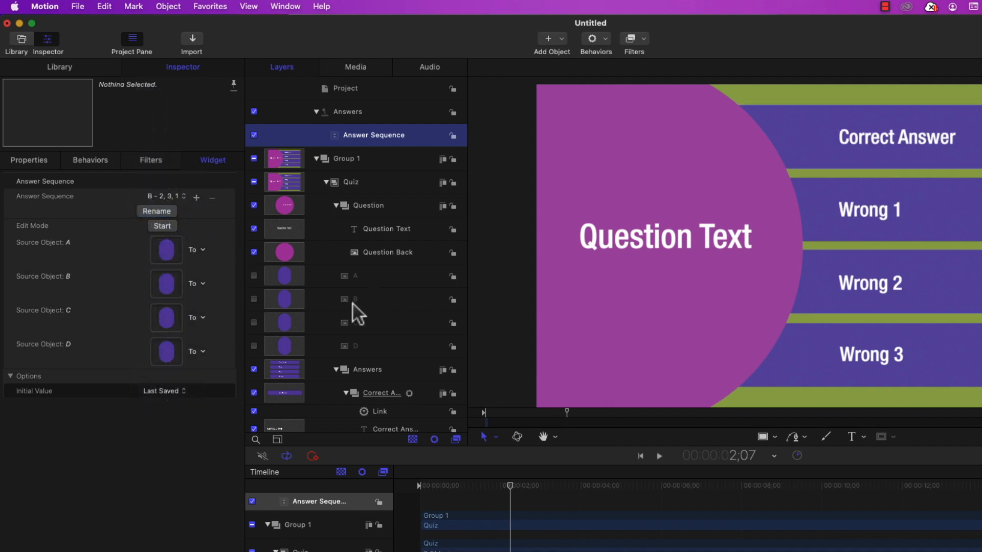
pyautogui.moveTo(168, 284); pyautogui.dragTo(172, 251)
pyautogui.moveTo(358, 277); pyautogui.dragTo(173, 319)
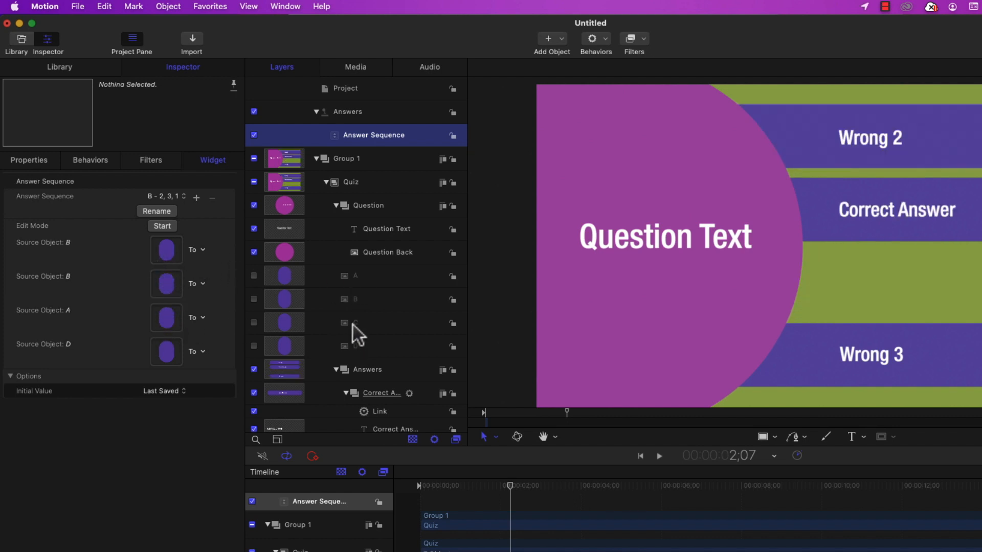
pyautogui.moveTo(170, 367); pyautogui.dragTo(167, 359)
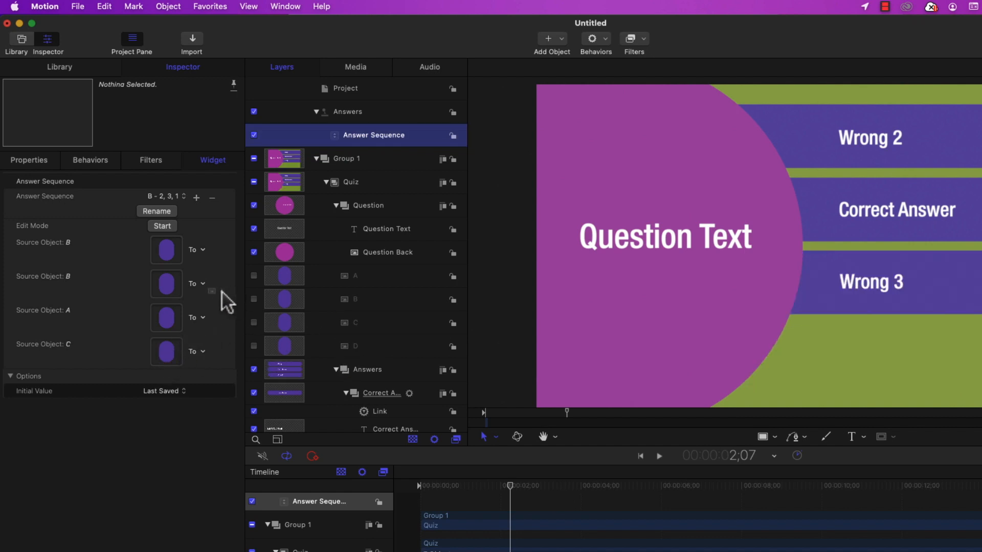
pyautogui.moveTo(186, 285); pyautogui.dragTo(167, 282)
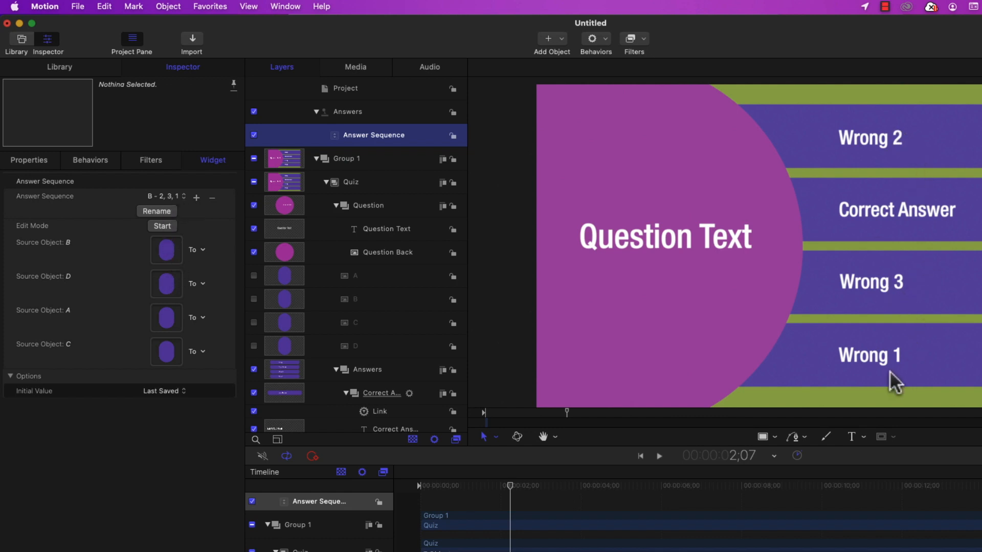
# In the snapshot "B - 3, 1, 2", set the Source Objects of Correct Answer to B, Wrong 3 to A, Wrong 1 to C and Wrong 2 to D
pyautogui.click(174, 196)
pyautogui.click(170, 198)
pyautogui.click(183, 197)
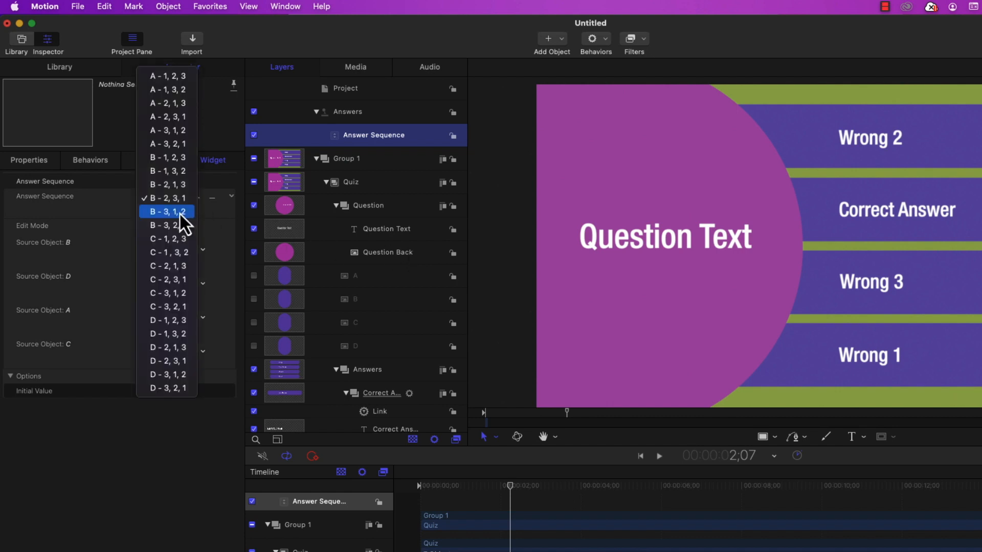
pyautogui.click(172, 201)
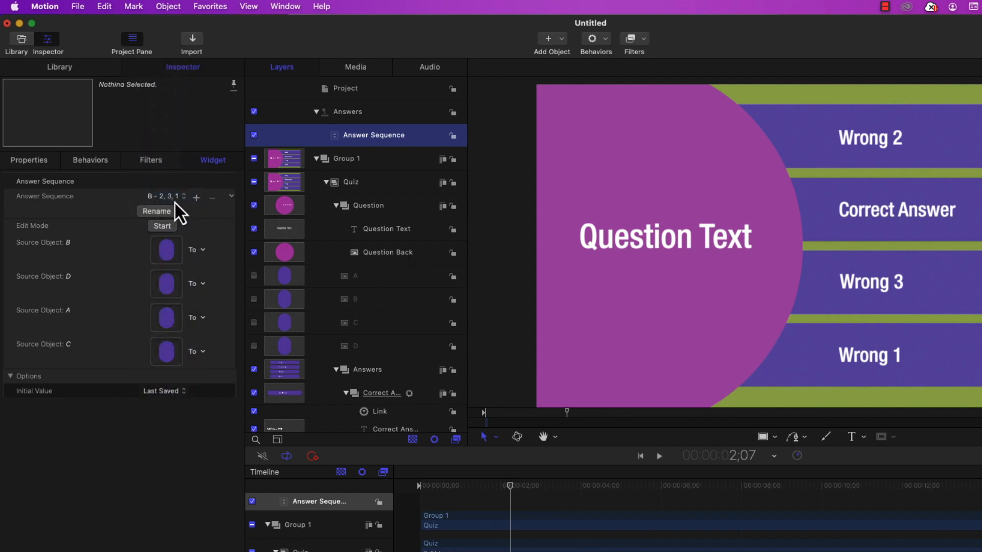
pyautogui.click(173, 200)
pyautogui.click(176, 213)
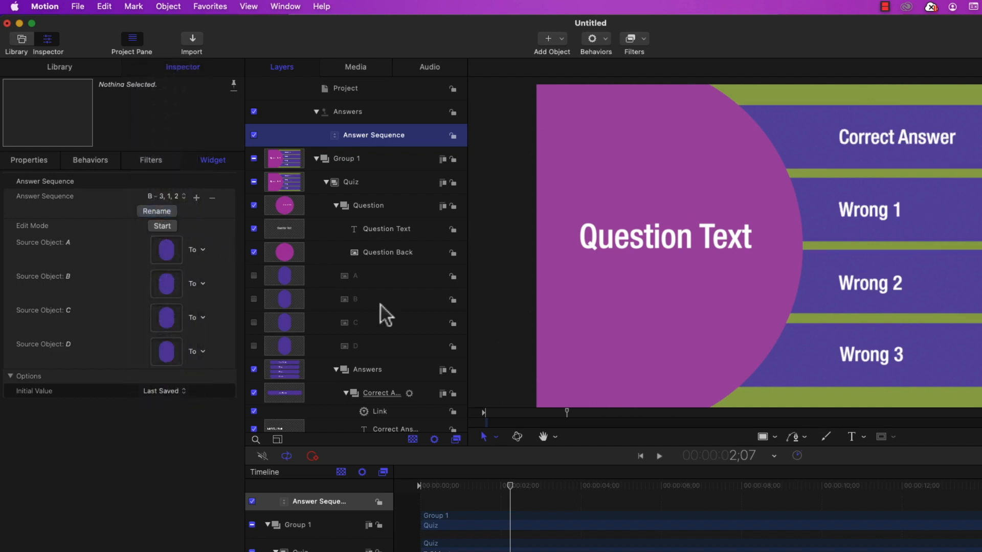
pyautogui.moveTo(262, 272); pyautogui.dragTo(162, 258)
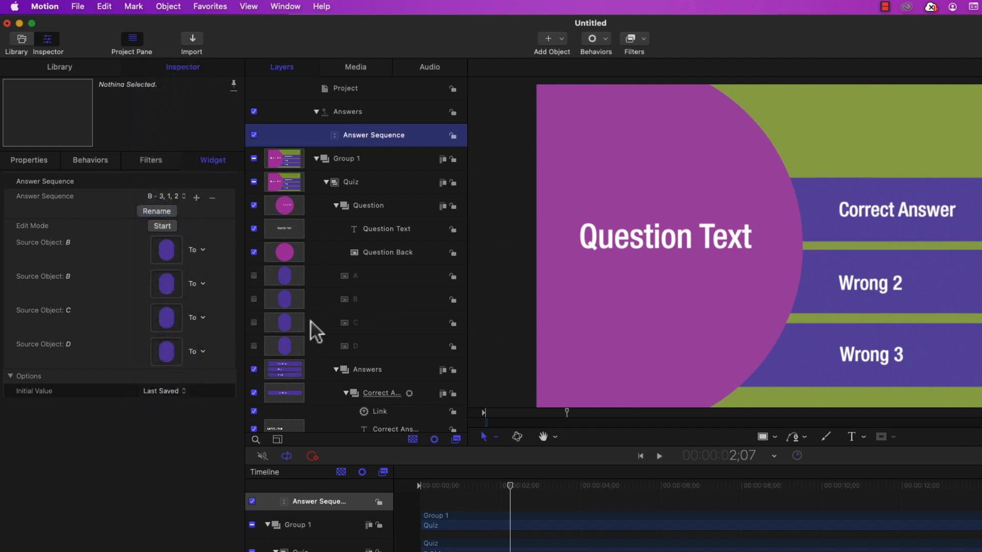
pyautogui.moveTo(350, 281); pyautogui.dragTo(168, 358)
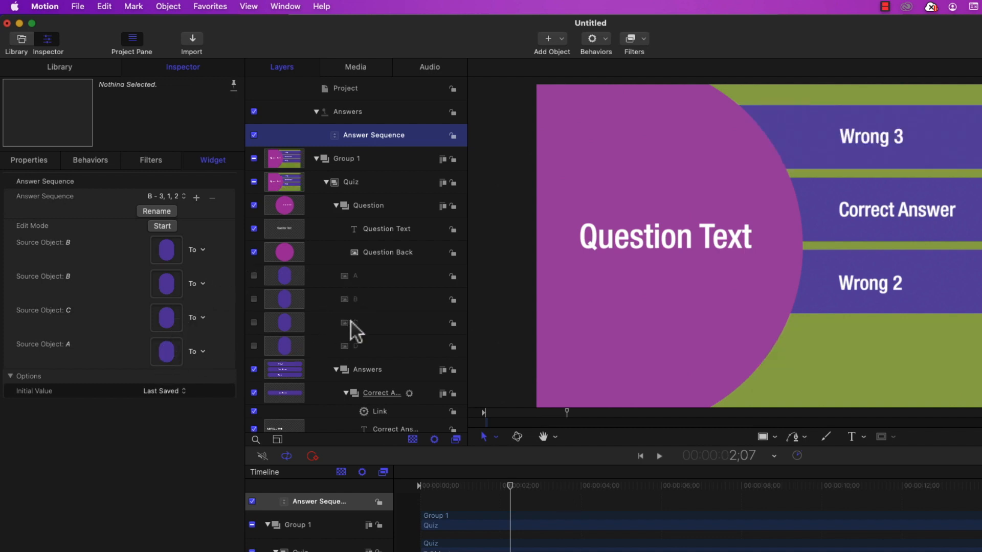
pyautogui.moveTo(201, 277); pyautogui.dragTo(166, 286)
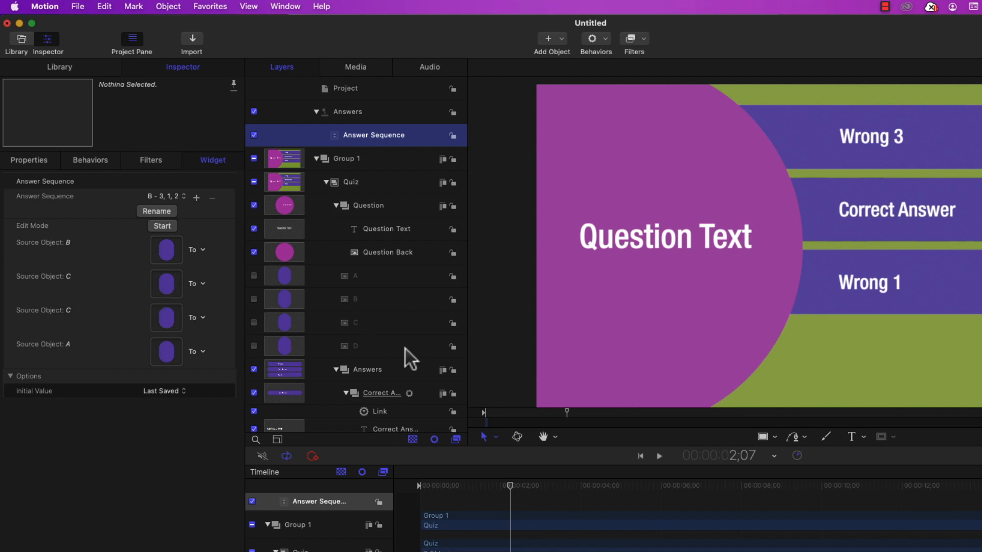
pyautogui.moveTo(360, 351); pyautogui.dragTo(167, 322)
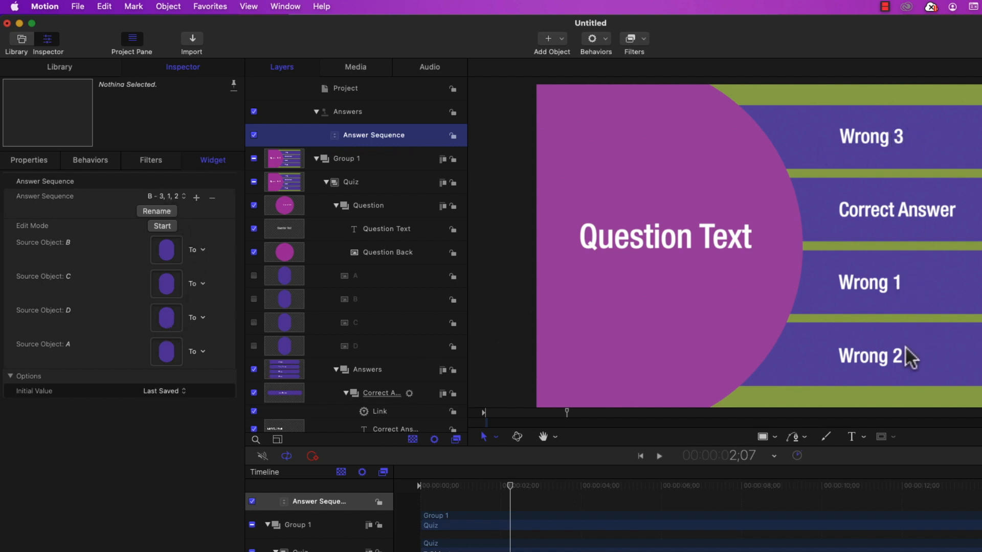
# In the snapshot "B - 3, 2, 1", set the Source Objects of Correct Answer to B, Wrong 3 to A and Wrong 1 to D
pyautogui.click(180, 197)
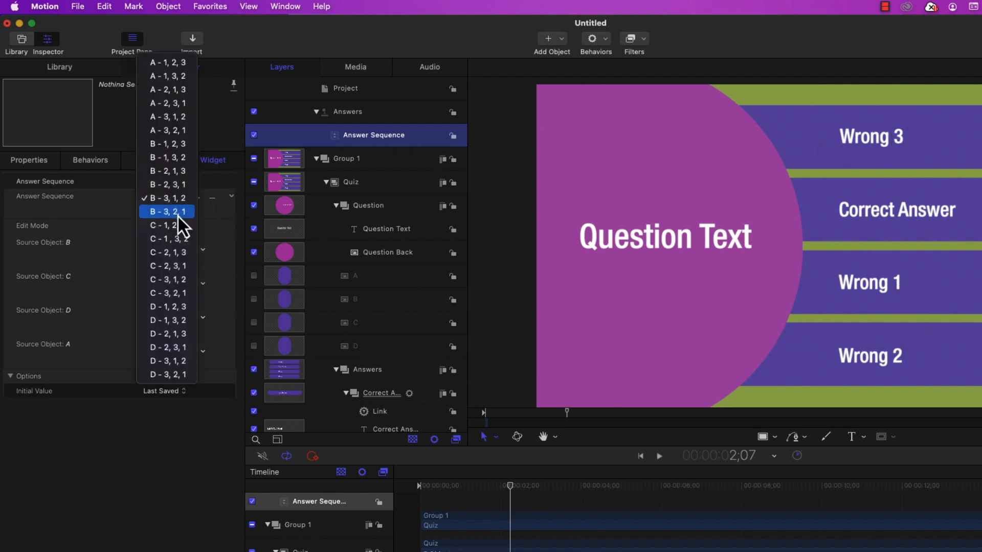
pyautogui.click(177, 215)
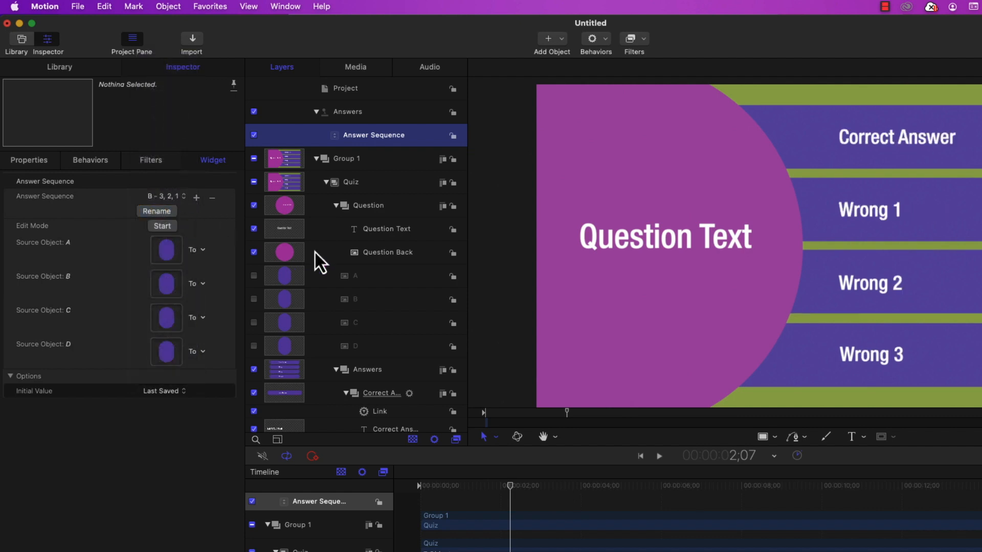
pyautogui.moveTo(203, 265); pyautogui.dragTo(168, 256)
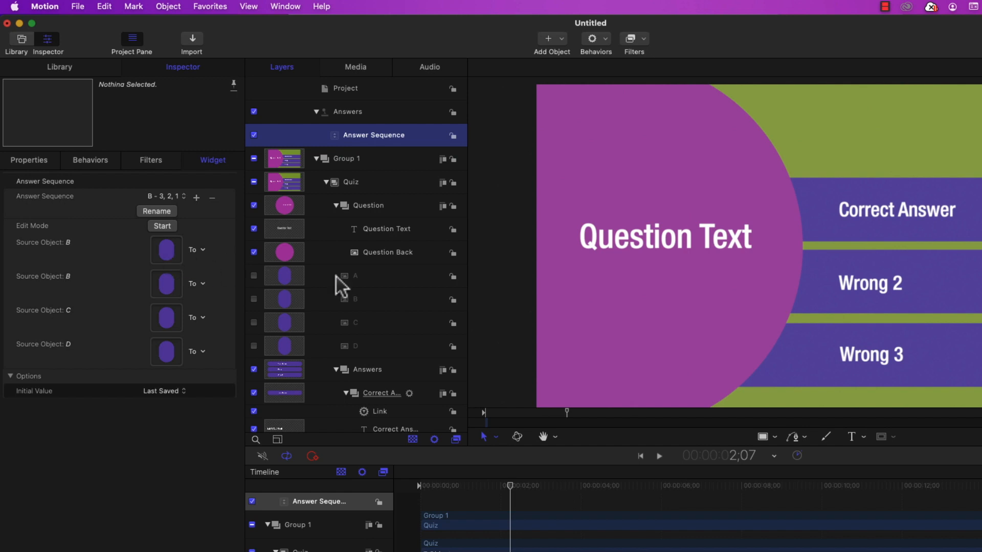
pyautogui.moveTo(189, 307); pyautogui.dragTo(167, 353)
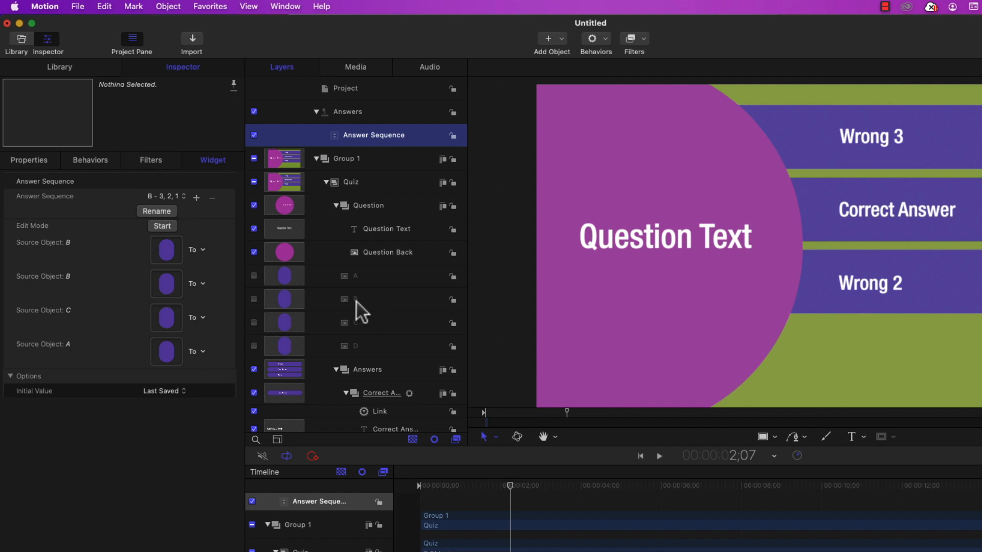
pyautogui.click(357, 301)
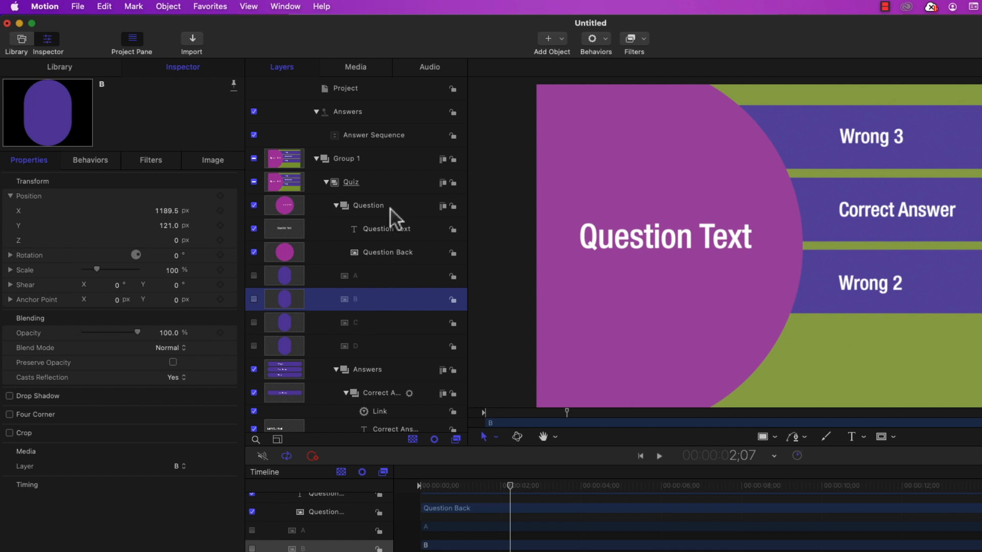
pyautogui.click(362, 134)
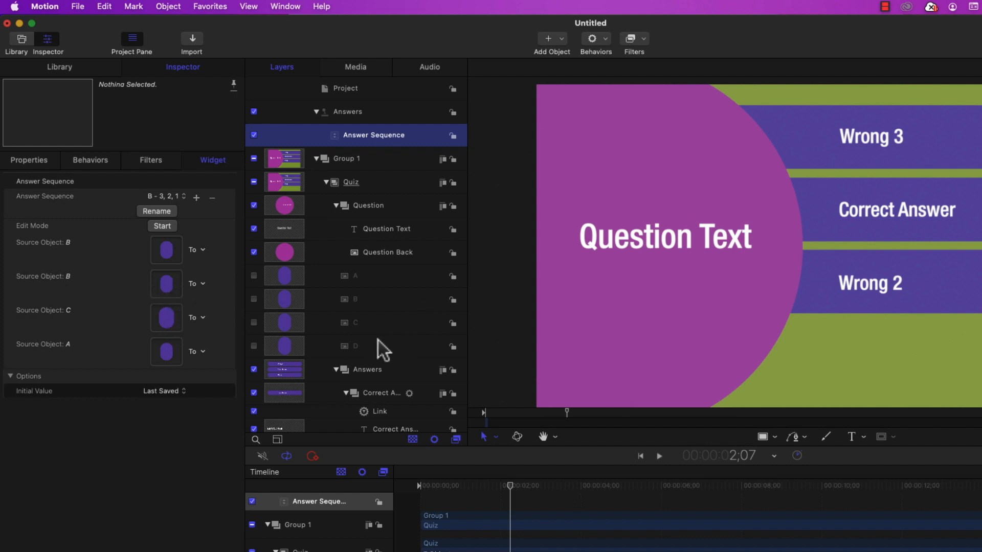
pyautogui.moveTo(357, 345); pyautogui.dragTo(171, 287)
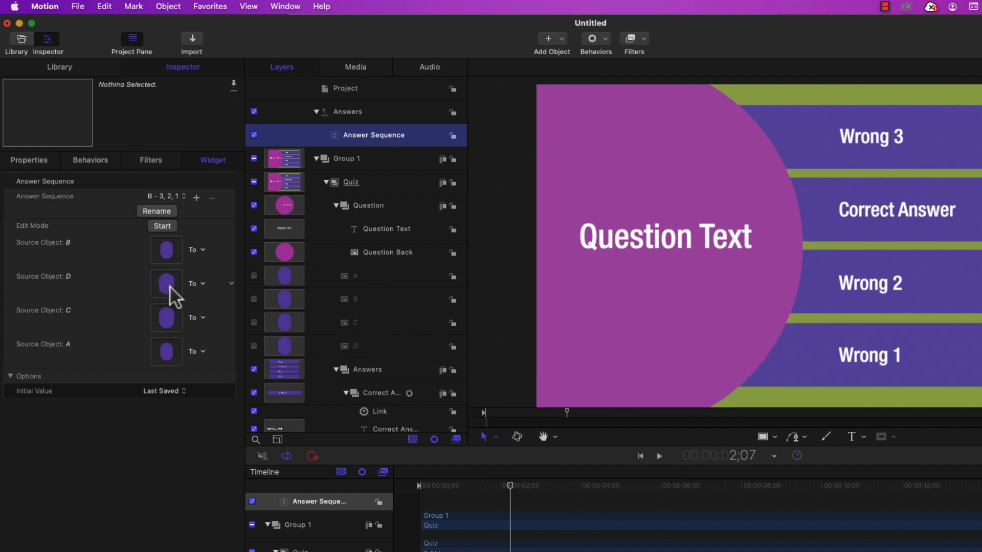
# In the snapshot "C - 1, 2, 3", link Correct Answer to C, Wrong 1 to A, Wrong 2 to B and Wrong 3 to D
pyautogui.click(175, 197)
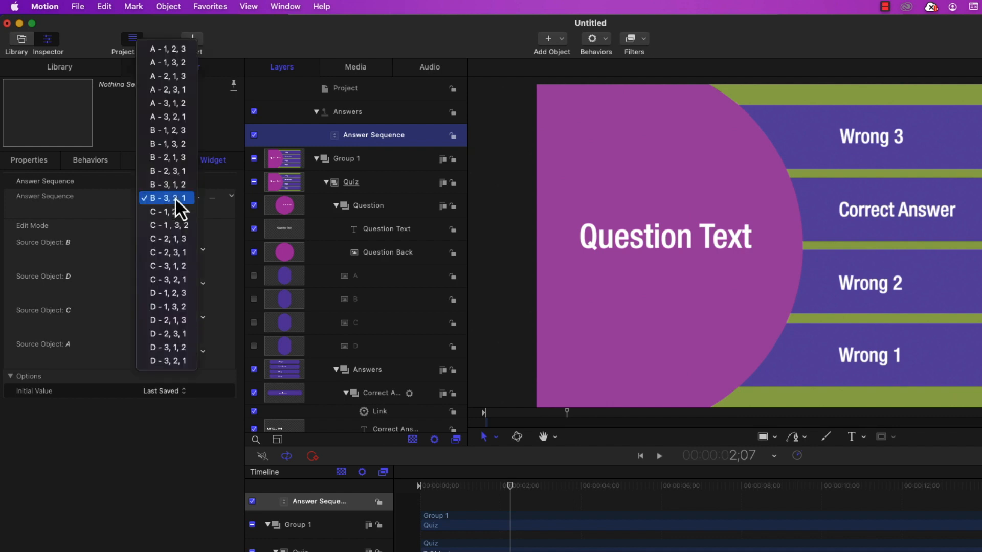
pyautogui.click(170, 211)
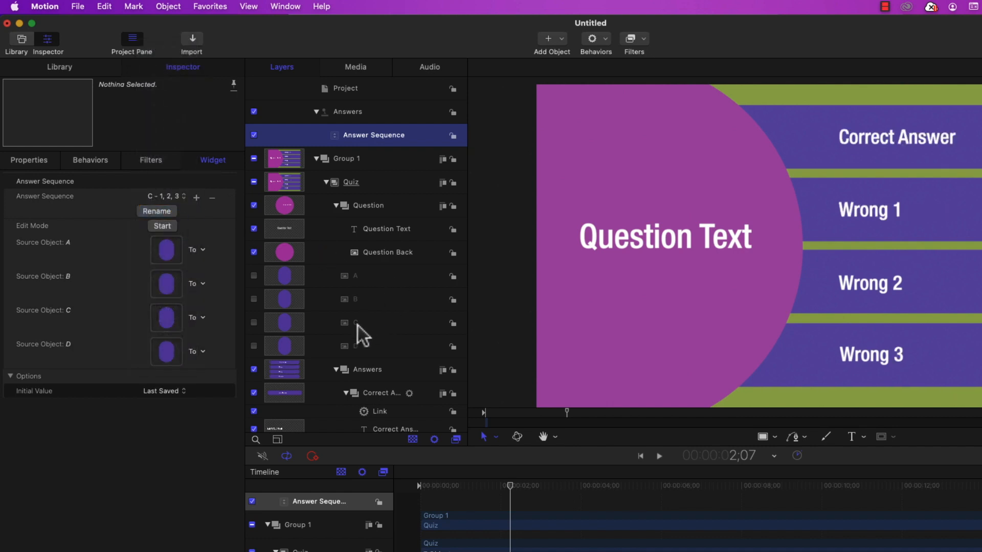
pyautogui.moveTo(348, 325); pyautogui.dragTo(166, 253)
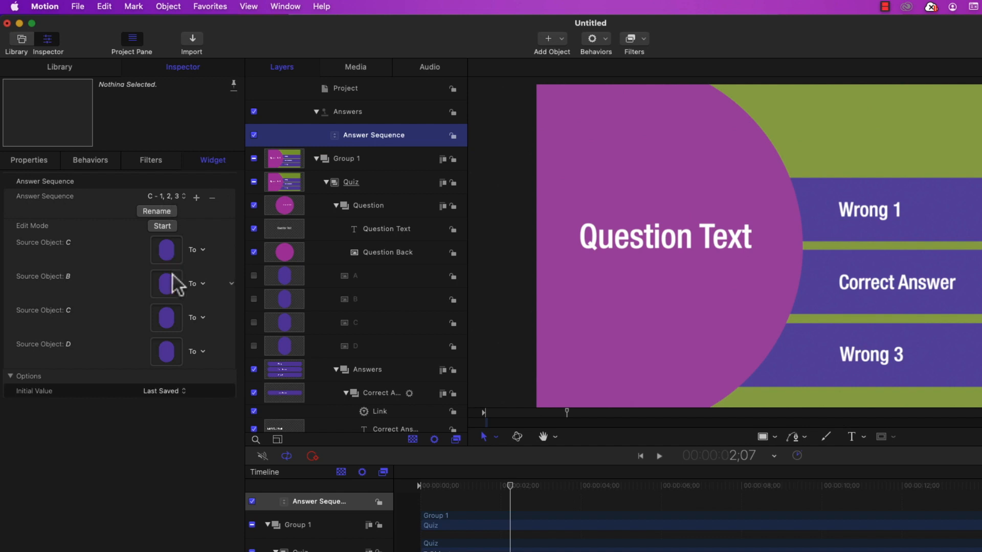
pyautogui.moveTo(342, 278); pyautogui.dragTo(169, 286)
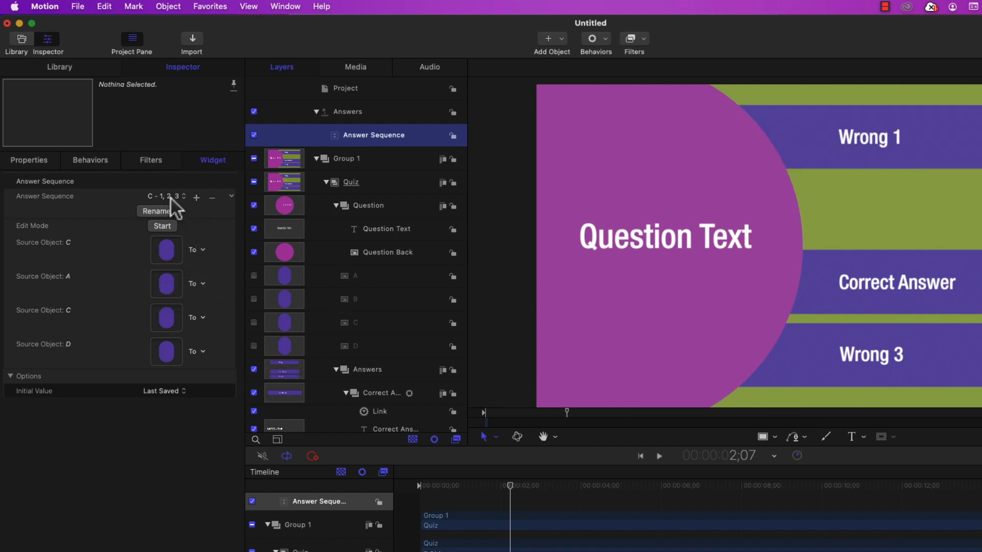
pyautogui.moveTo(351, 303); pyautogui.dragTo(172, 331)
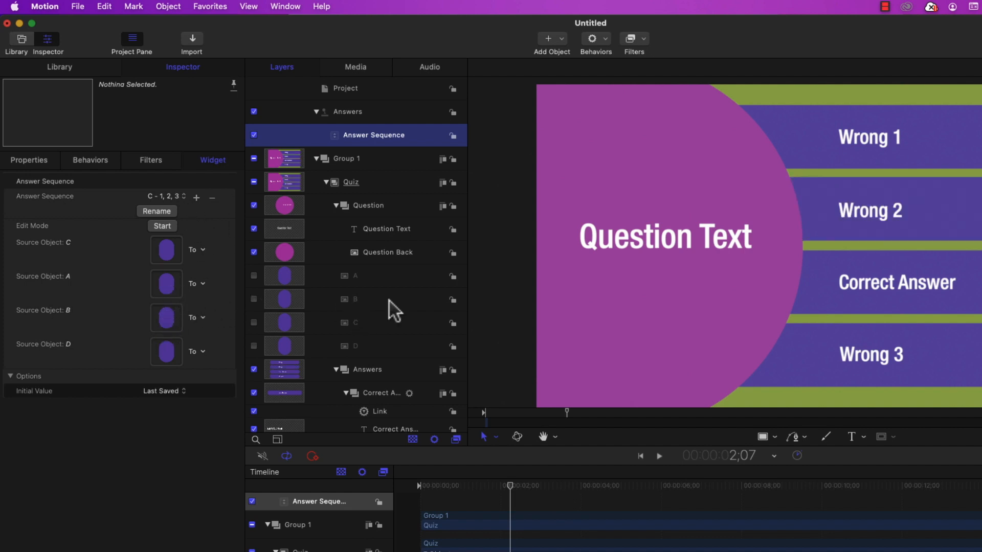
pyautogui.moveTo(352, 347); pyautogui.dragTo(173, 353)
# In the snapshot "C - 1 , 3, 2", link Correct Answer to C, Wrong 1 to A, Wrong 3 to B and Wrong 2 to D
pyautogui.click(183, 197)
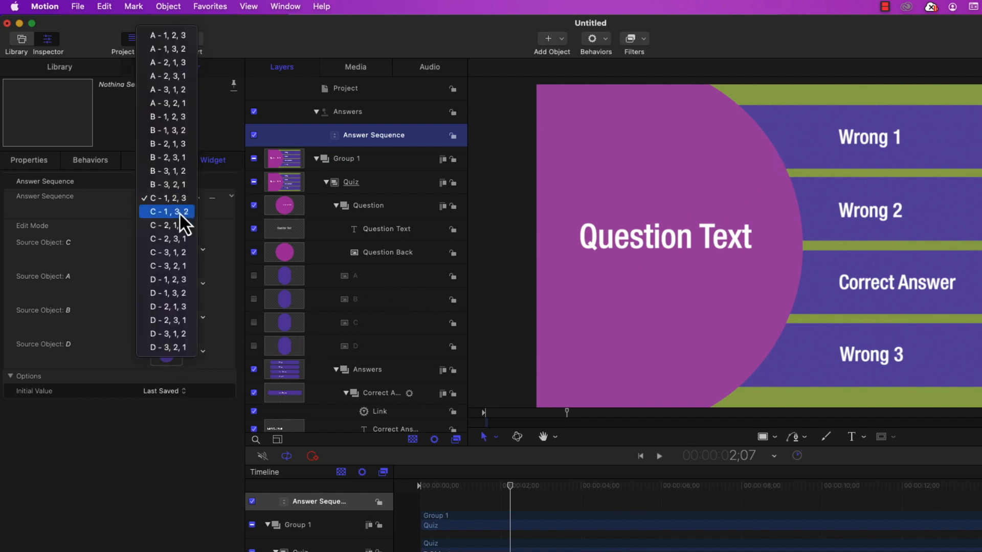
pyautogui.click(179, 212)
pyautogui.moveTo(354, 324); pyautogui.dragTo(176, 261)
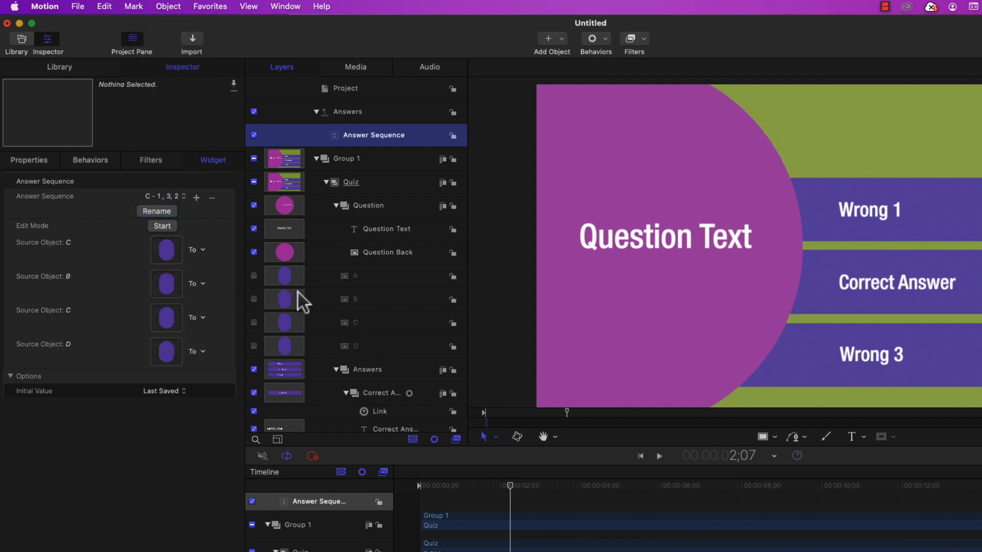
pyautogui.moveTo(216, 262); pyautogui.dragTo(172, 284)
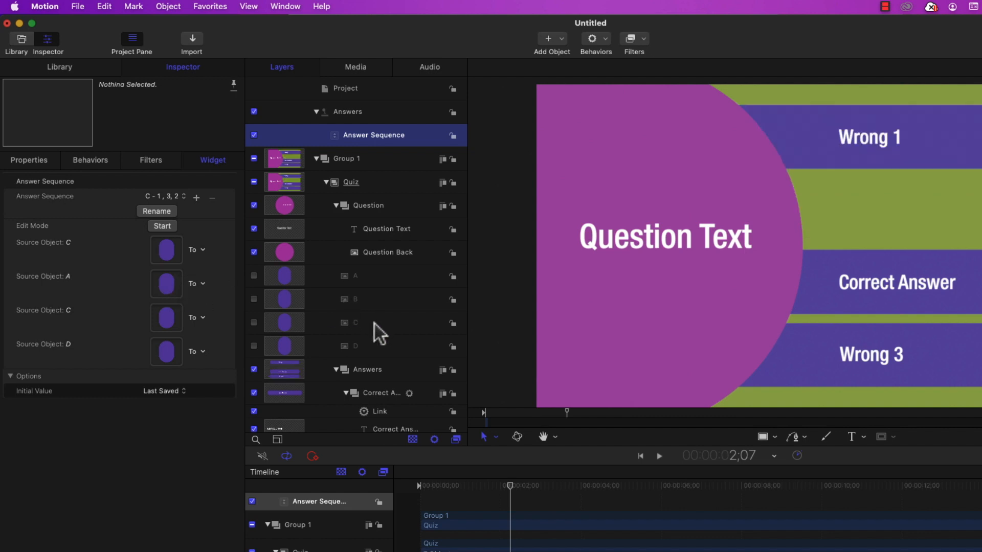
pyautogui.moveTo(357, 304); pyautogui.dragTo(173, 367)
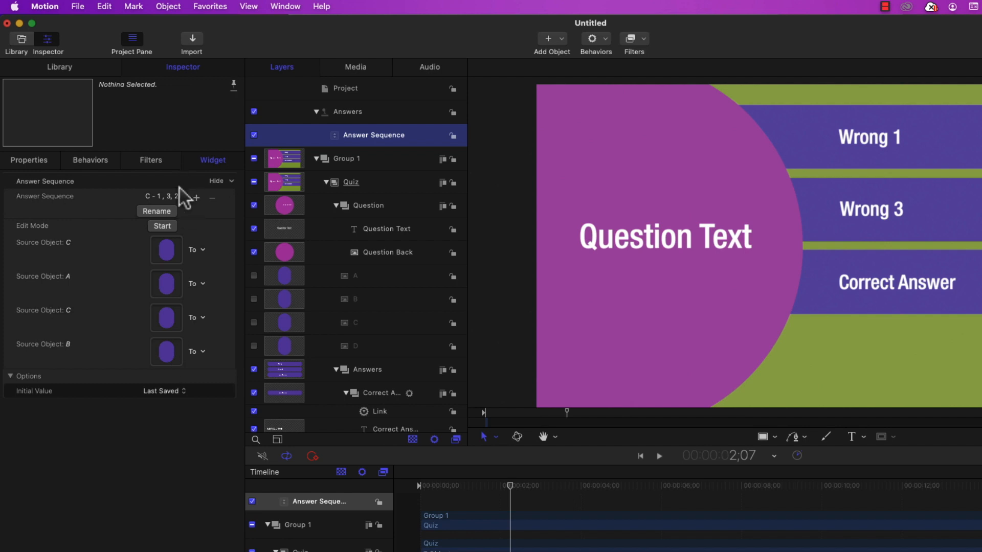
pyautogui.moveTo(356, 349); pyautogui.dragTo(165, 330)
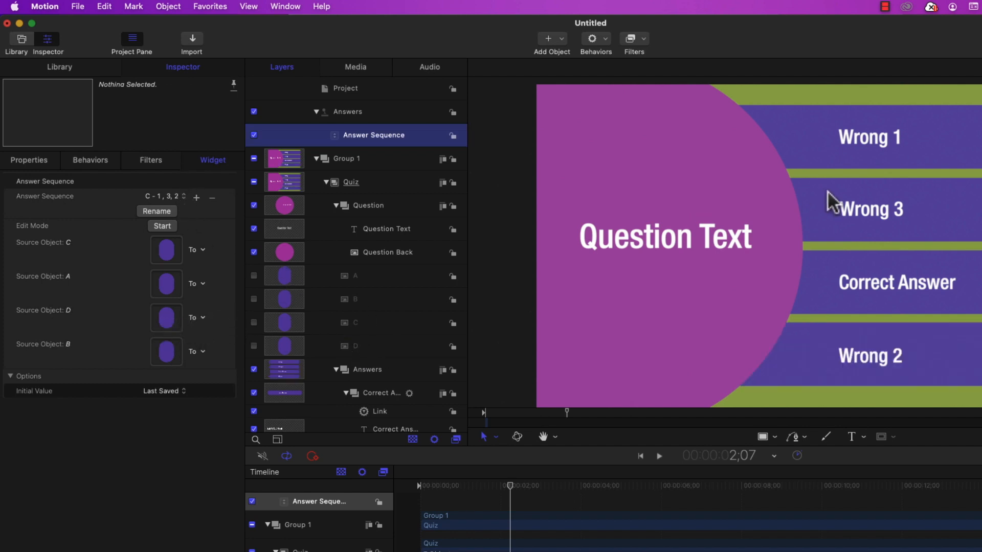
# In the snapshot "C - 2, 1, 3", link Correct Answer to C, Wrong 2 to A, Wrong 1 to B and Wrong 3 to D
pyautogui.click(182, 201)
pyautogui.click(177, 209)
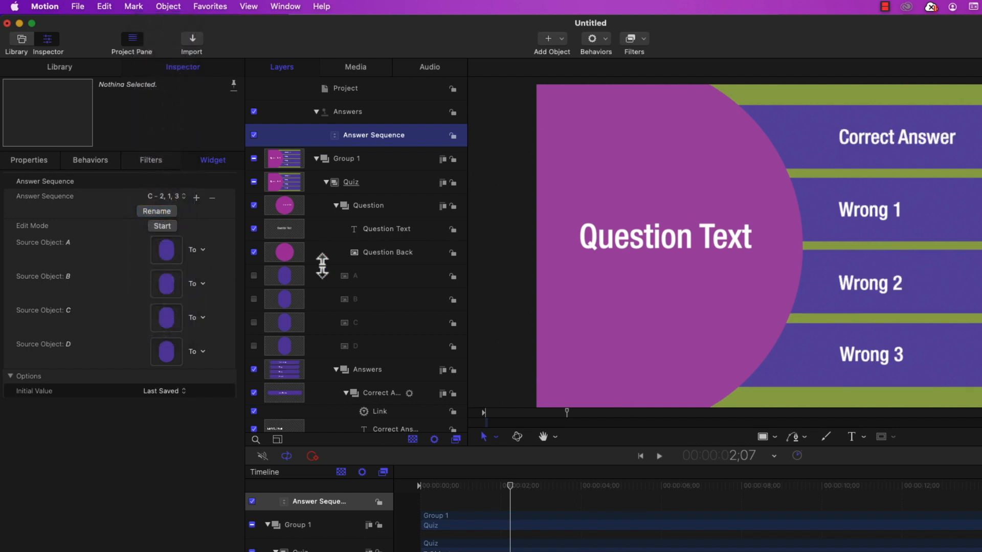
pyautogui.moveTo(171, 265); pyautogui.dragTo(168, 252)
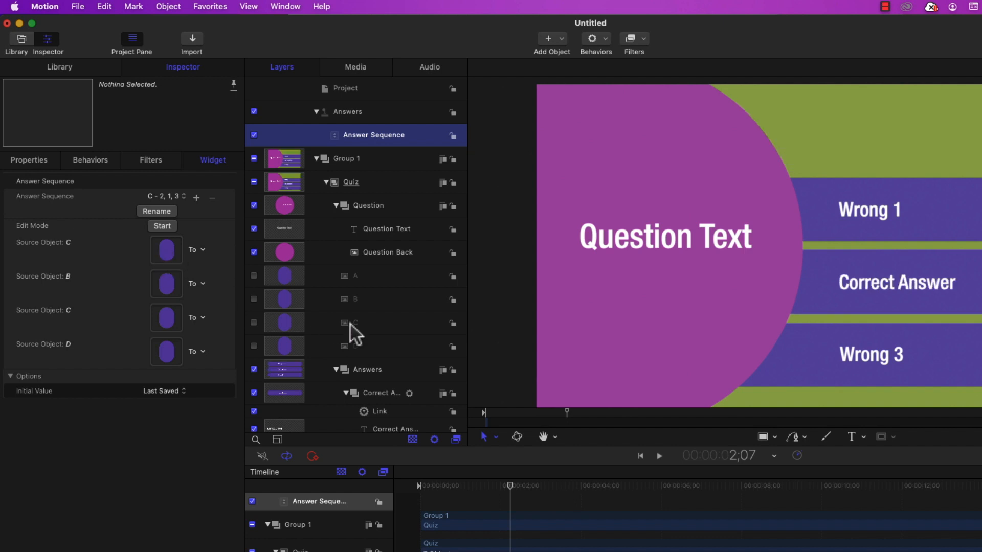
pyautogui.moveTo(352, 276); pyautogui.dragTo(166, 318)
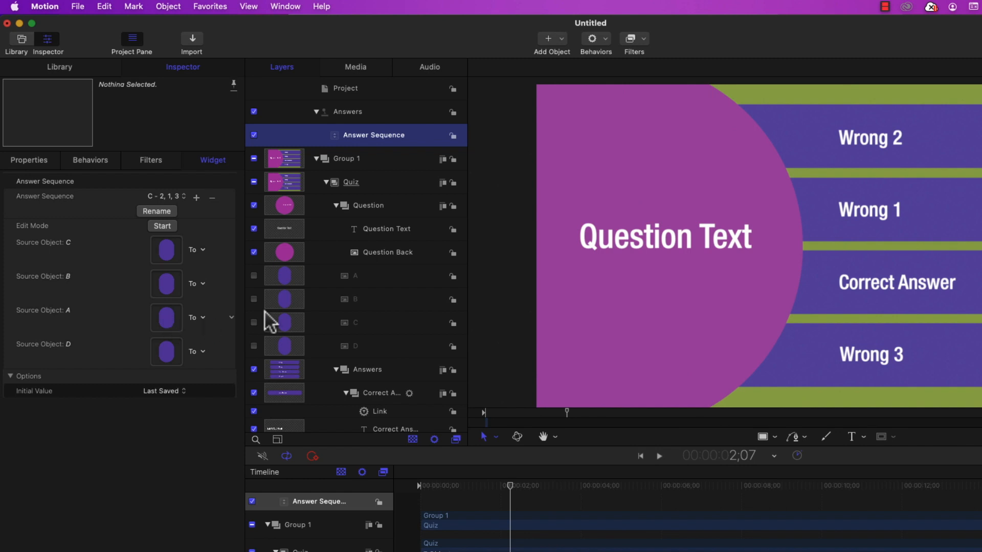
pyautogui.moveTo(193, 287); pyautogui.dragTo(166, 290)
pyautogui.moveTo(355, 347); pyautogui.dragTo(173, 351)
# In the snapshot "C - 2, 3, 1", link Correct Answer to C, Wrong 2 to A, Wrong 3 to B and Wrong 1 to D
pyautogui.click(185, 195)
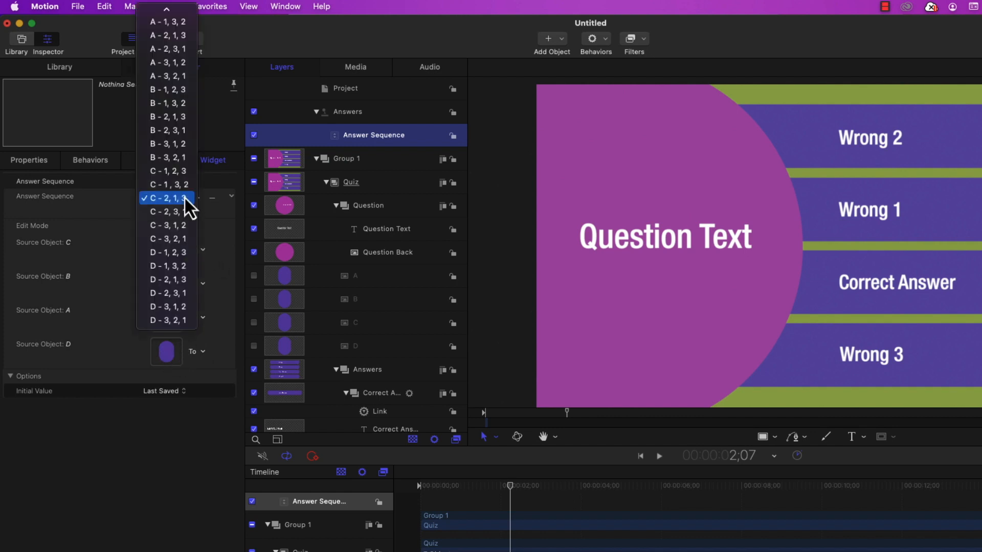
pyautogui.click(179, 214)
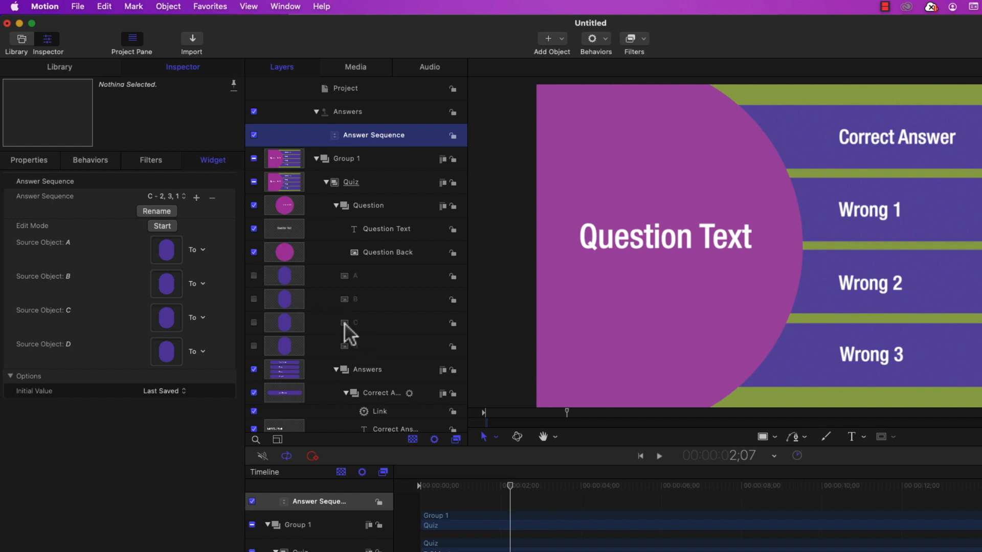
pyautogui.moveTo(222, 265); pyautogui.dragTo(171, 251)
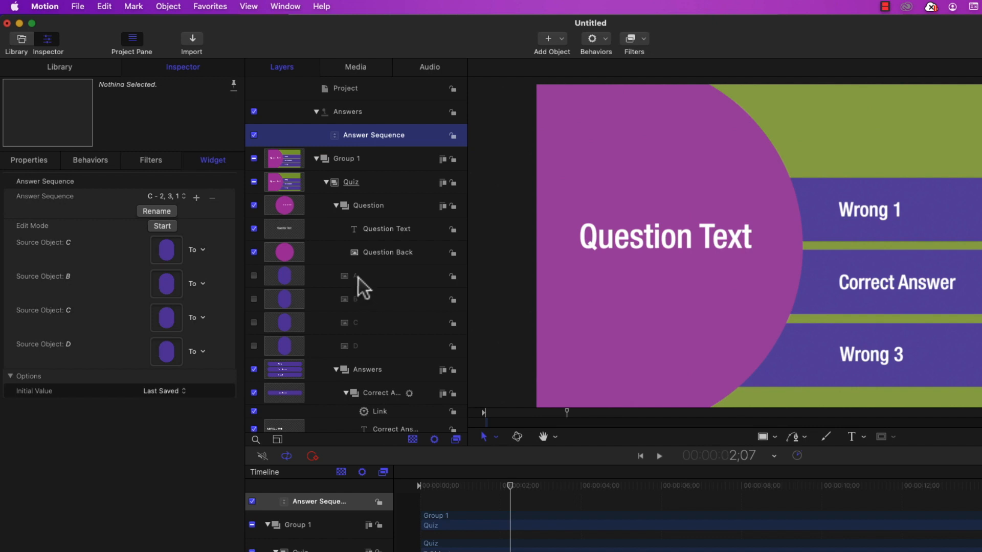
pyautogui.moveTo(236, 277); pyautogui.dragTo(171, 322)
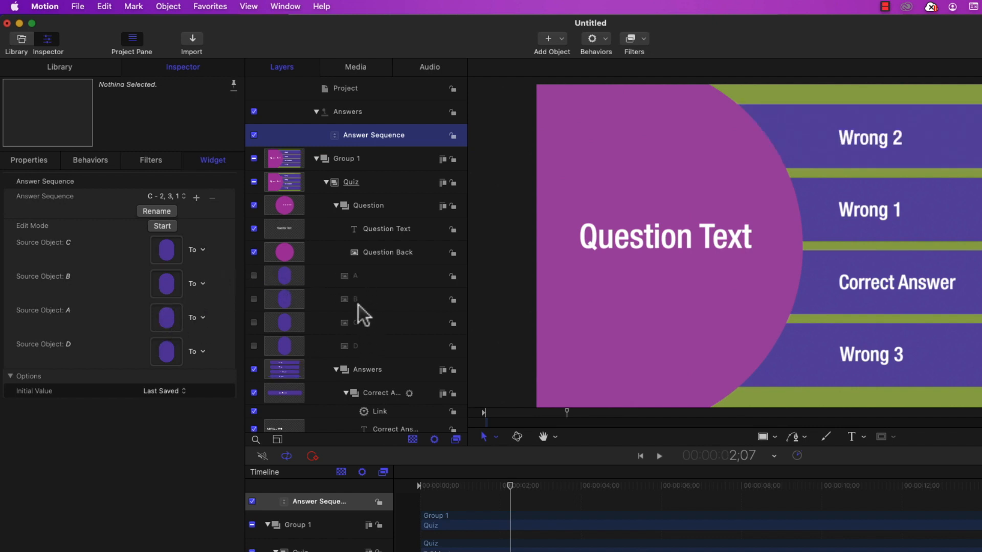
pyautogui.moveTo(358, 302); pyautogui.dragTo(167, 354)
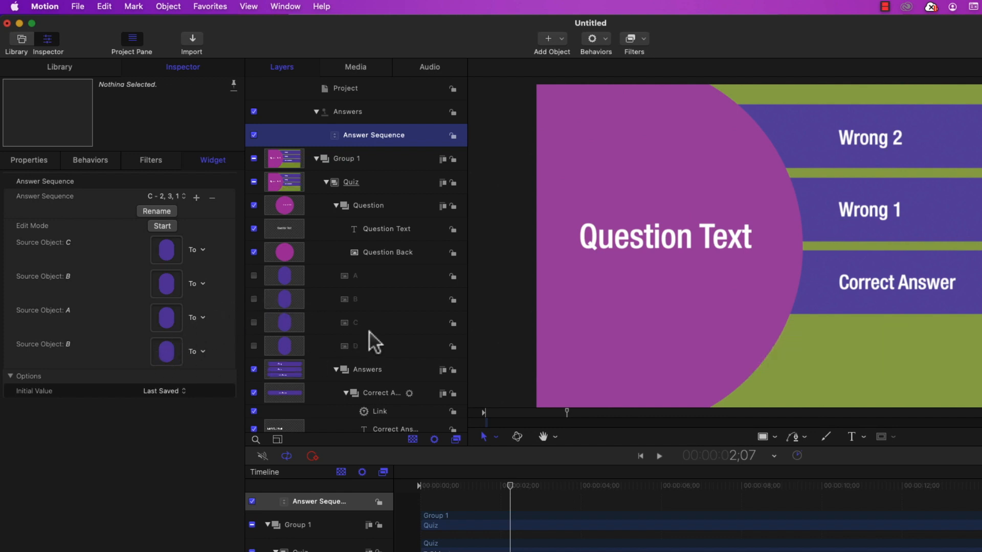
pyautogui.moveTo(357, 349); pyautogui.dragTo(169, 290)
pyautogui.moveTo(166, 292); pyautogui.dragTo(166, 287)
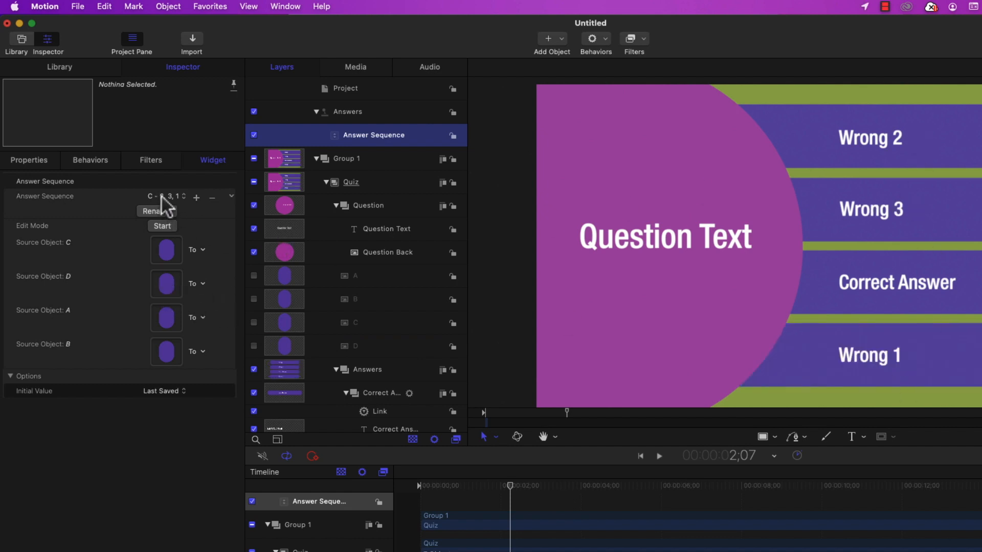
# In the snapshot "C - 3, 1, 2", link Correct Answer to C, Wrong 3 to A, Wrong 1 to B and Wrong 2 to D
pyautogui.click(179, 199)
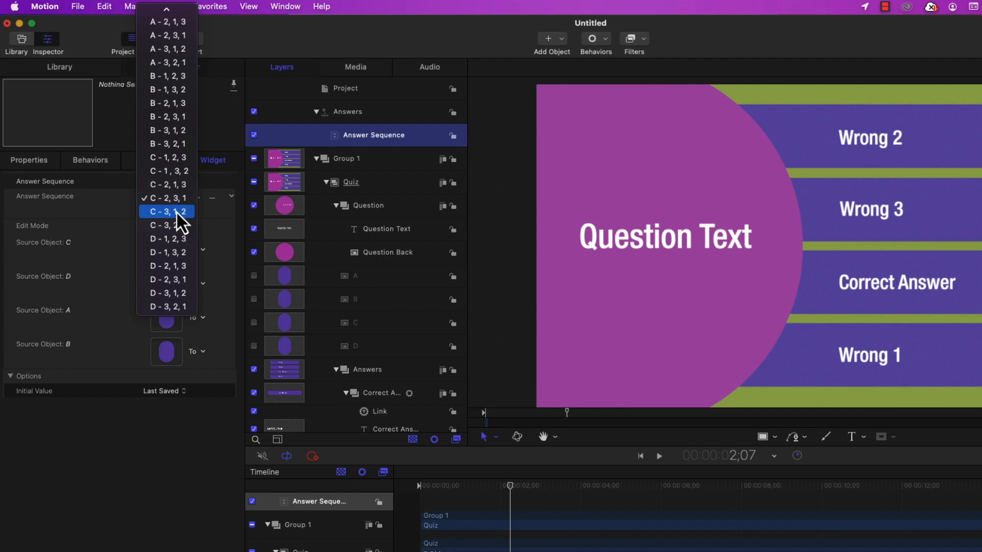
pyautogui.click(176, 211)
pyautogui.moveTo(361, 323); pyautogui.dragTo(173, 259)
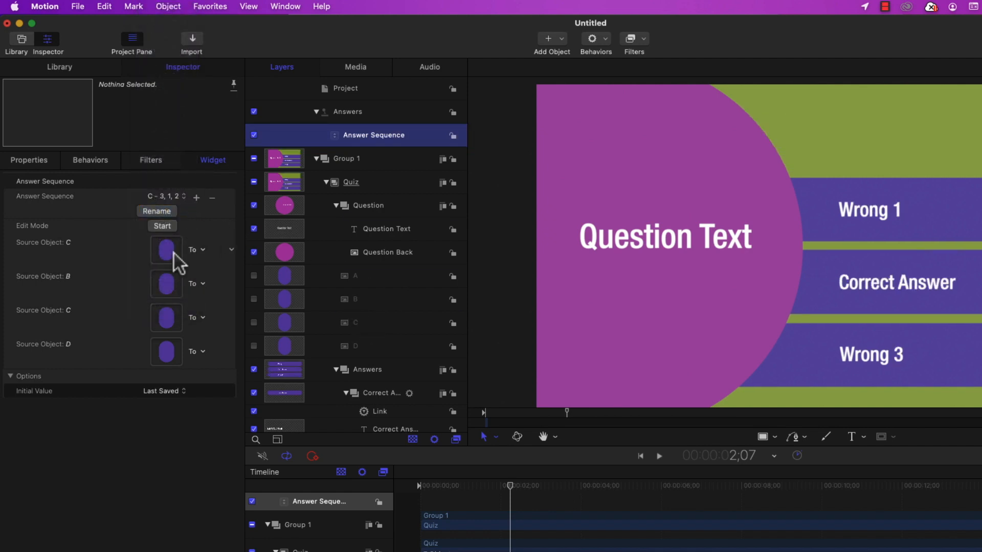
pyautogui.moveTo(357, 277); pyautogui.dragTo(170, 356)
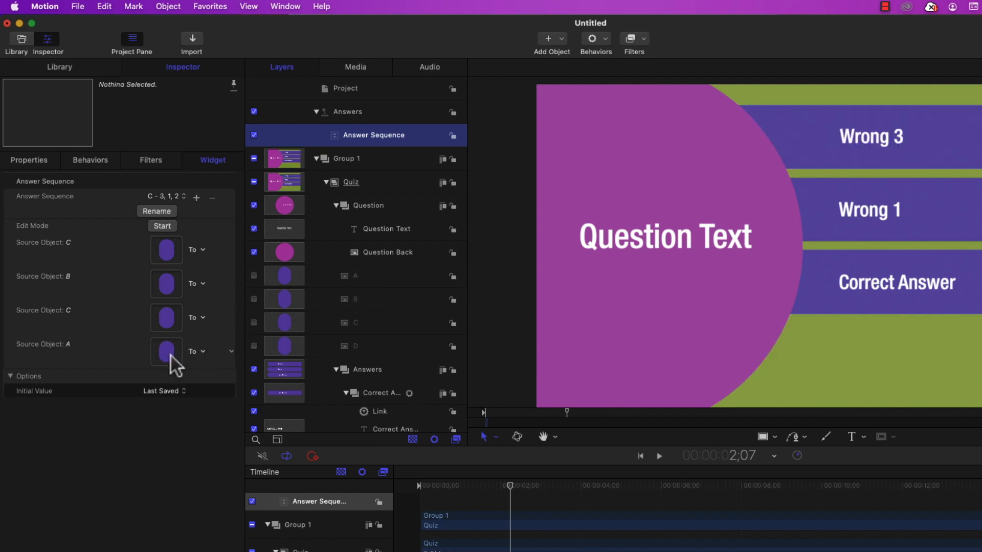
pyautogui.moveTo(355, 300); pyautogui.dragTo(167, 284)
pyautogui.moveTo(354, 338); pyautogui.dragTo(169, 320)
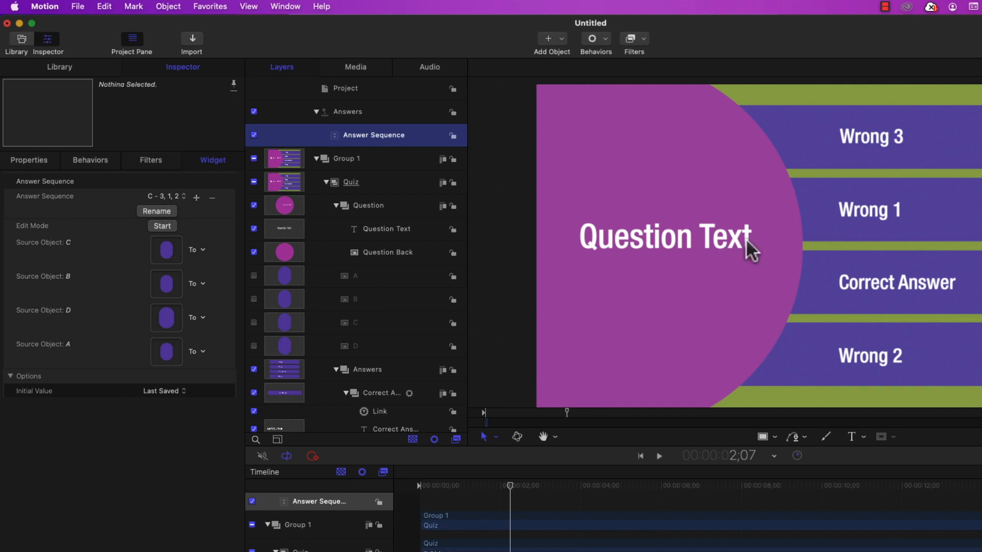
# In the snapshot "C - 3, 2, 1", link Correct Answer to C, Wrong 3 to A, Wrong 2 to B and Wrong 1 to D
pyautogui.click(166, 197)
pyautogui.click(177, 213)
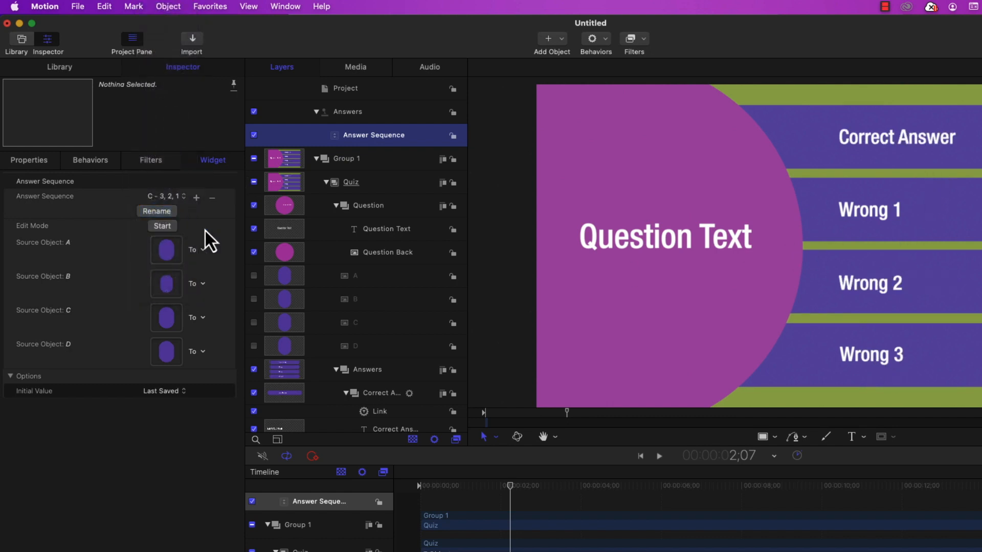
pyautogui.moveTo(362, 327); pyautogui.dragTo(165, 255)
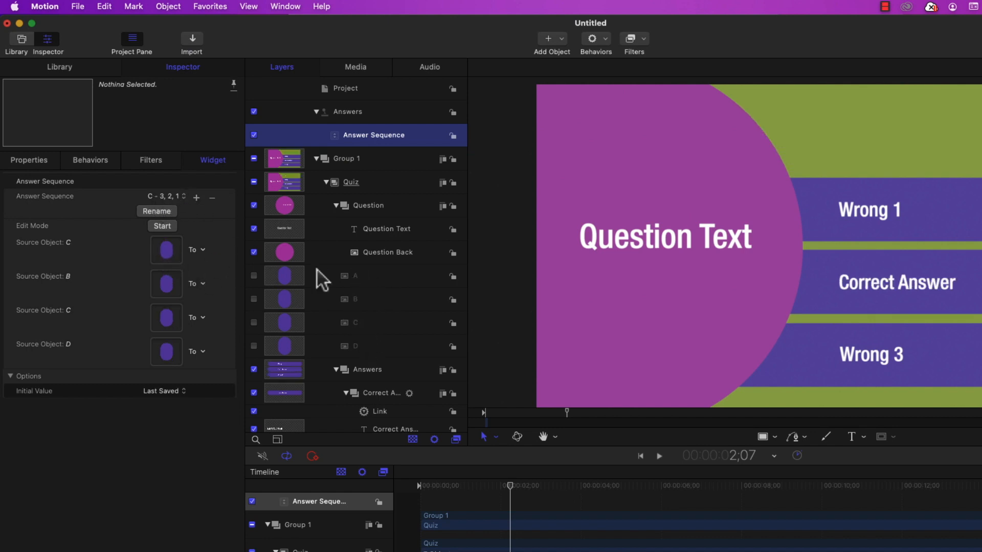
pyautogui.moveTo(358, 280); pyautogui.dragTo(173, 355)
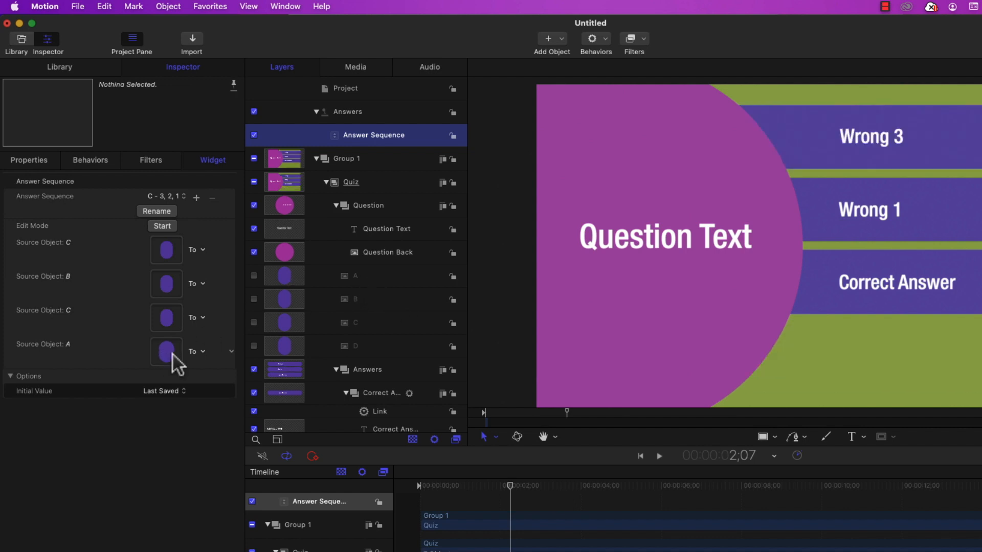
pyautogui.moveTo(356, 303); pyautogui.dragTo(167, 323)
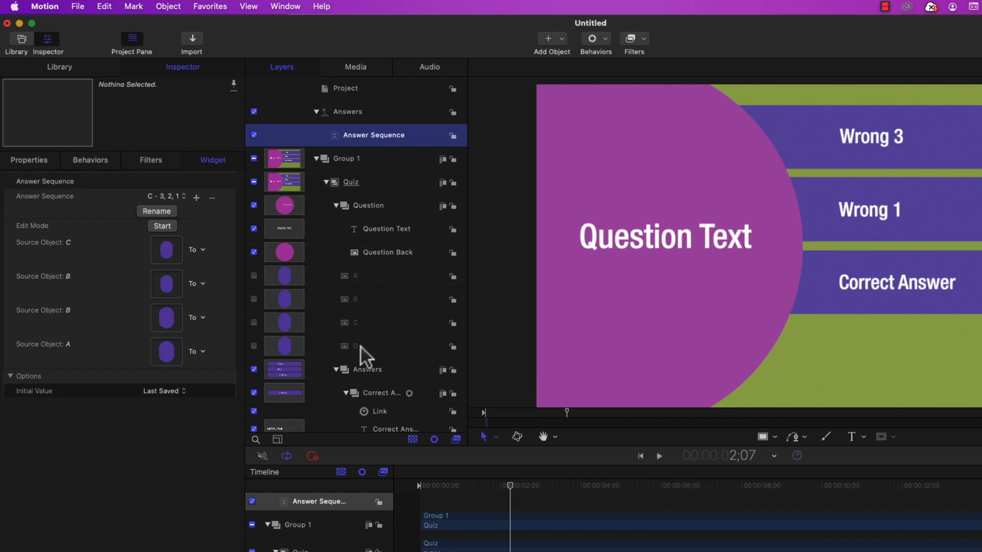
pyautogui.moveTo(358, 347); pyautogui.dragTo(169, 287)
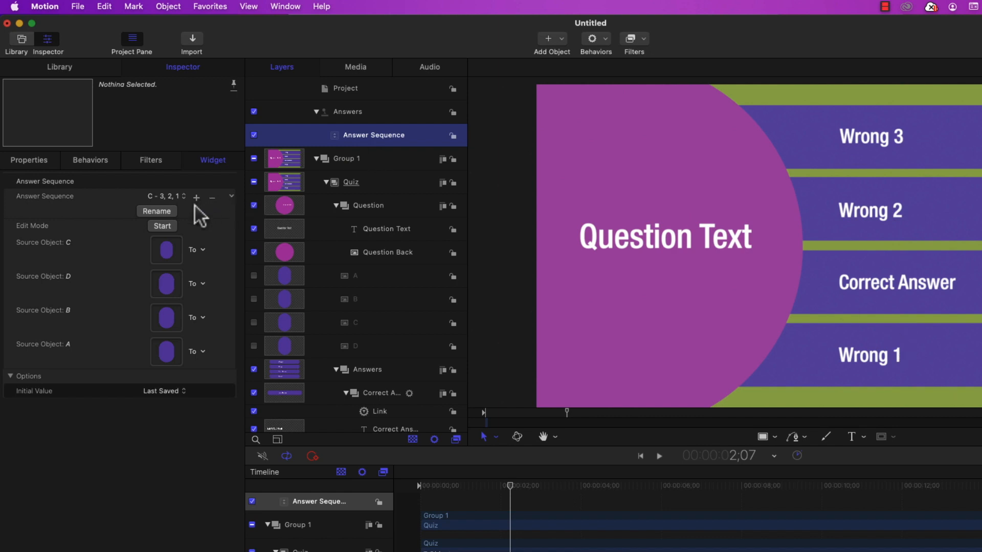
# In the snapshot "D - 1, 2, 3", link Correct Answer to D, Wrong 1 to A, Wrong 2 to B and Wrong 3 to C
pyautogui.click(182, 199)
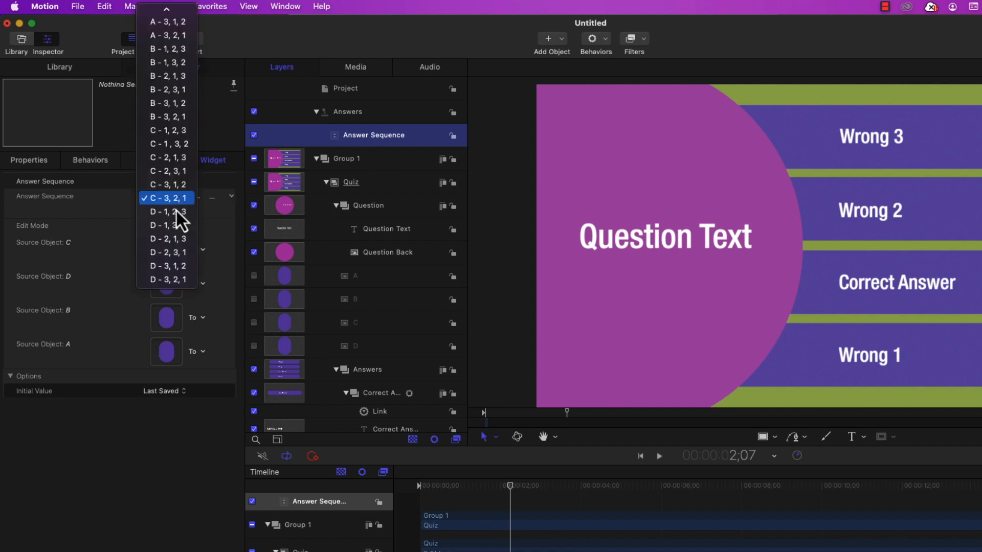
pyautogui.click(169, 211)
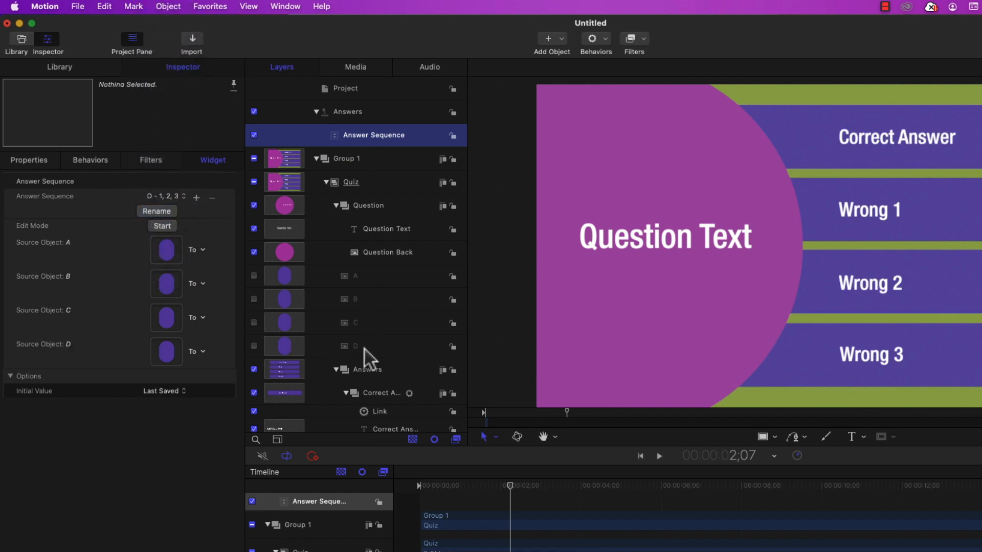
pyautogui.moveTo(353, 347); pyautogui.dragTo(168, 248)
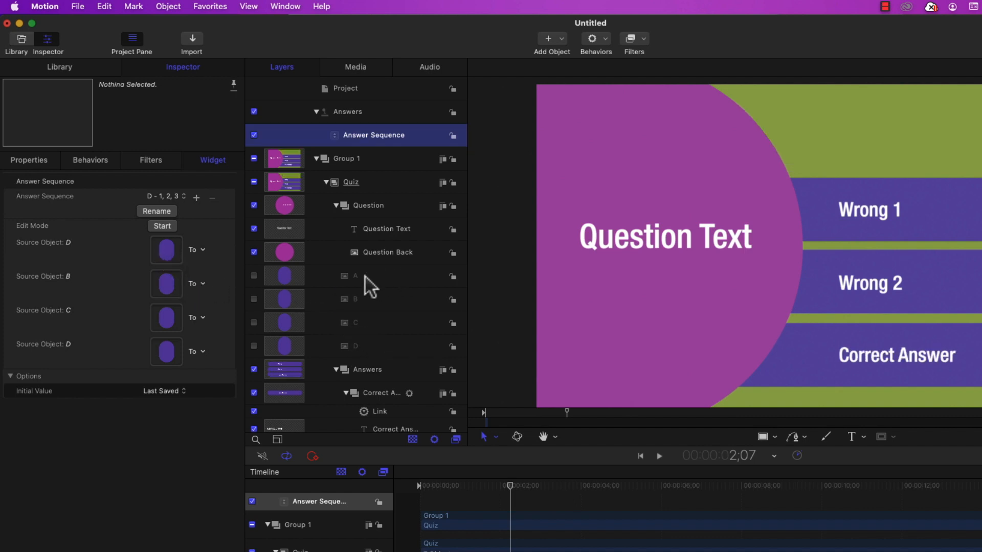
pyautogui.moveTo(201, 286); pyautogui.dragTo(173, 322)
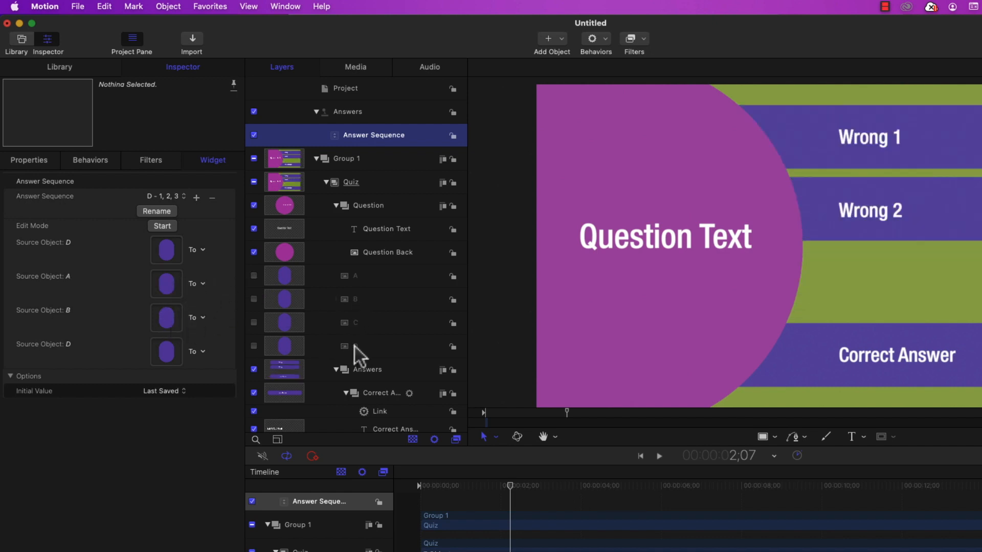
pyautogui.moveTo(216, 328); pyautogui.dragTo(171, 352)
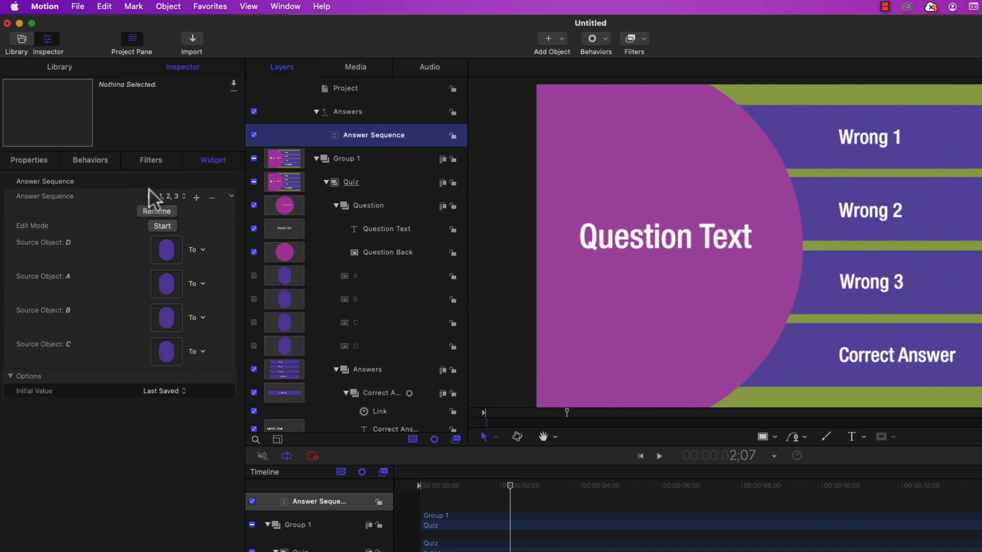
# In the snapshot "D - 1, 3, 2", link Correct Answer to D, Wrong 1 to A, Wrong 3 to B and Wrong 2 to C
pyautogui.click(173, 195)
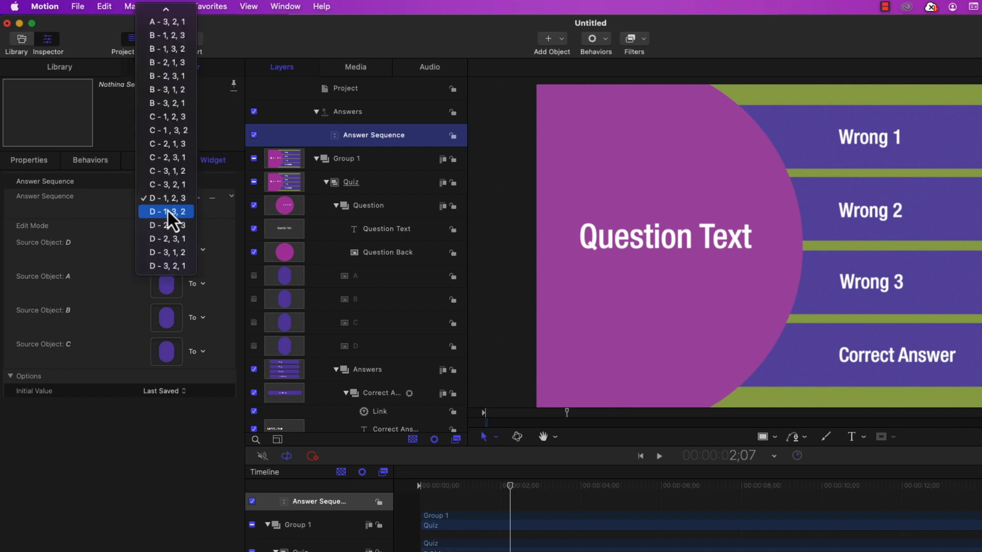
pyautogui.click(167, 211)
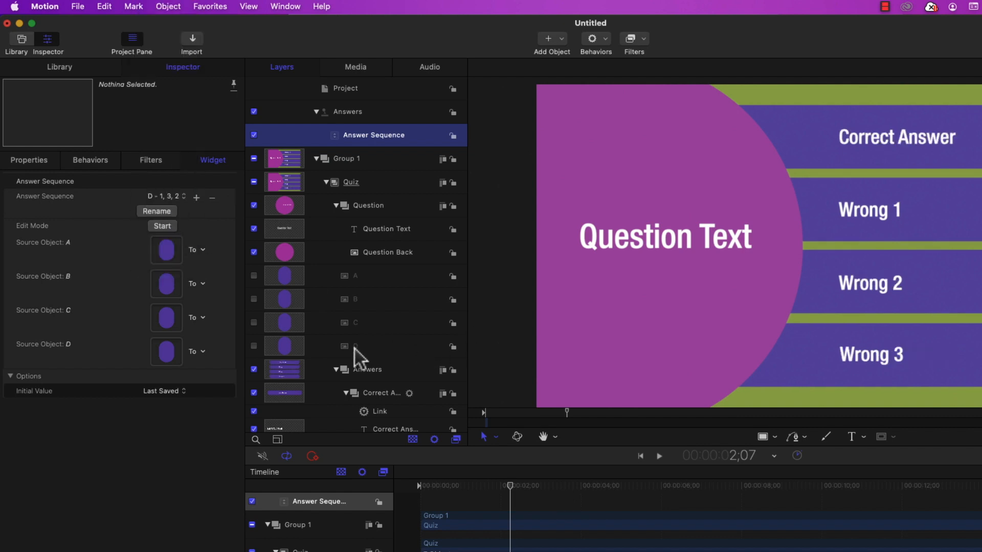
pyautogui.moveTo(170, 251); pyautogui.dragTo(170, 251)
pyautogui.moveTo(350, 276); pyautogui.dragTo(170, 284)
pyautogui.moveTo(355, 299); pyautogui.dragTo(166, 353)
pyautogui.moveTo(342, 339); pyautogui.dragTo(167, 324)
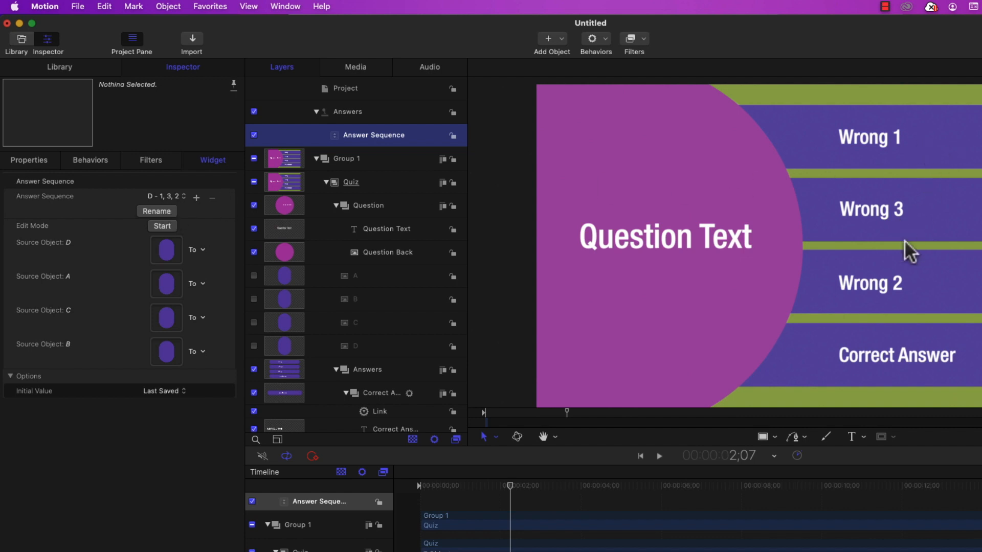
# In the snapshot "D - 2, 1, 3", link Correct Answer to D, Wrong 2 to A, Wrong 1 to B and Wrong 3 to C
pyautogui.click(167, 197)
pyautogui.click(171, 210)
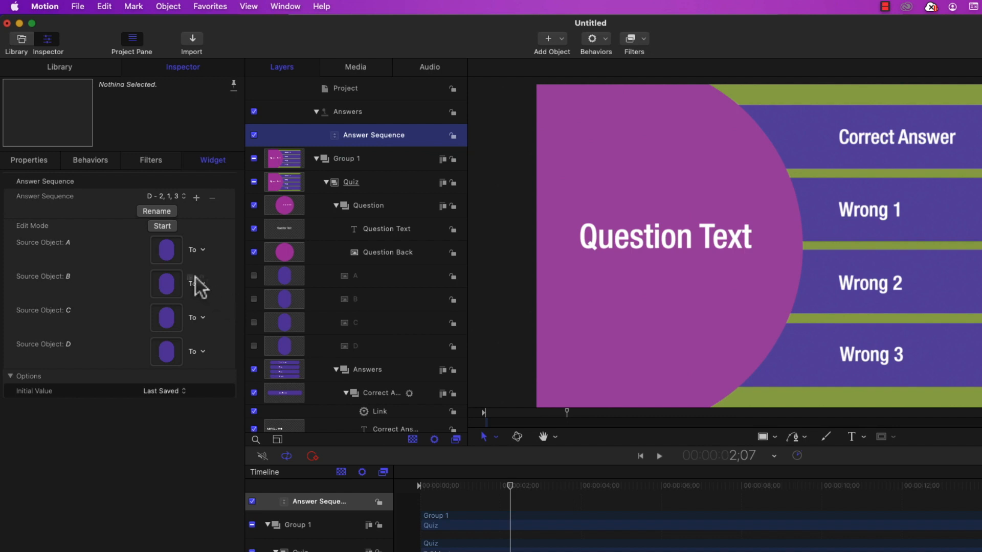
pyautogui.moveTo(180, 267); pyautogui.dragTo(169, 256)
pyautogui.moveTo(272, 275); pyautogui.dragTo(165, 326)
pyautogui.moveTo(205, 291); pyautogui.dragTo(163, 293)
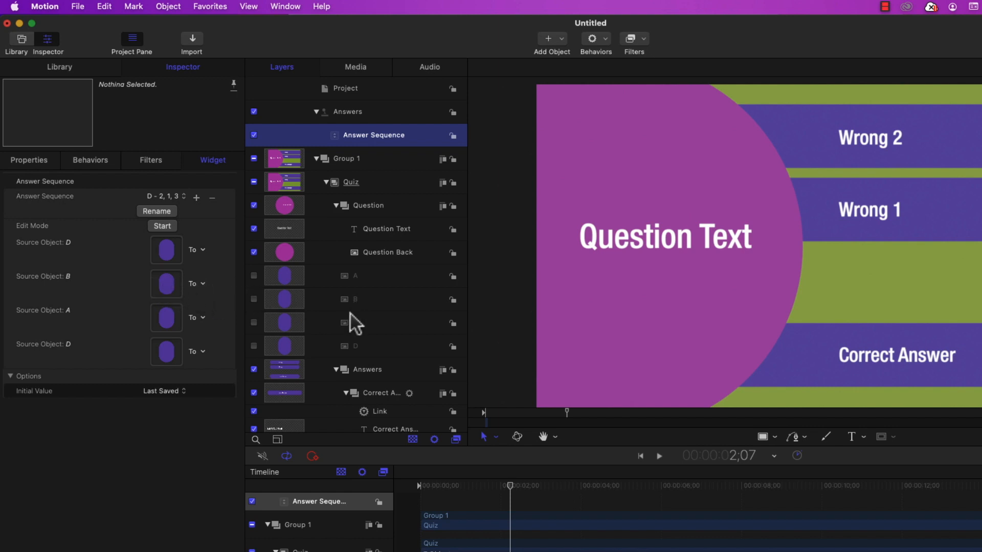
pyautogui.moveTo(285, 327); pyautogui.dragTo(175, 358)
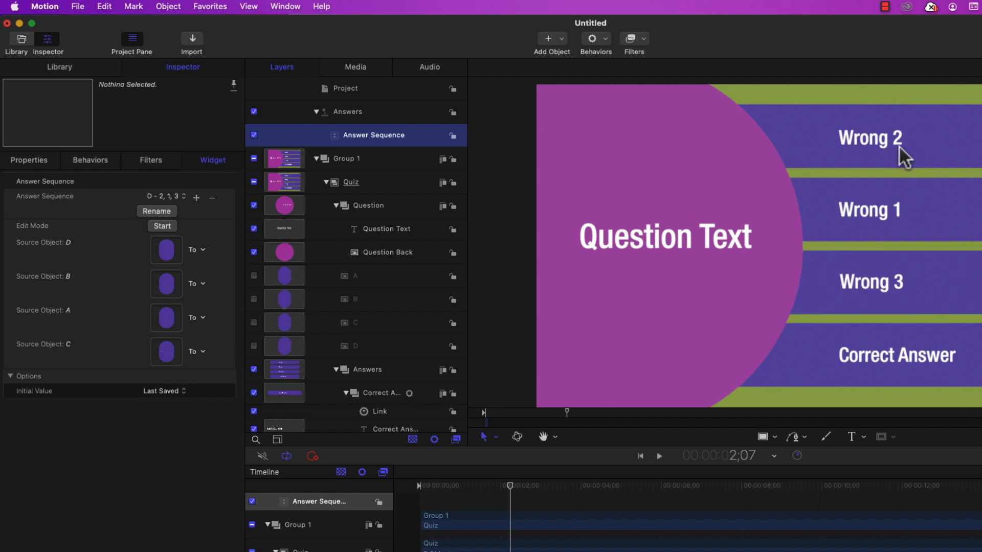
# In the snapshot "D - 2, 3, 1", link Correct Answer to D, Wrong 2 to A, Wrong 3 to B and Wrong 1 to C
pyautogui.click(169, 197)
pyautogui.click(171, 211)
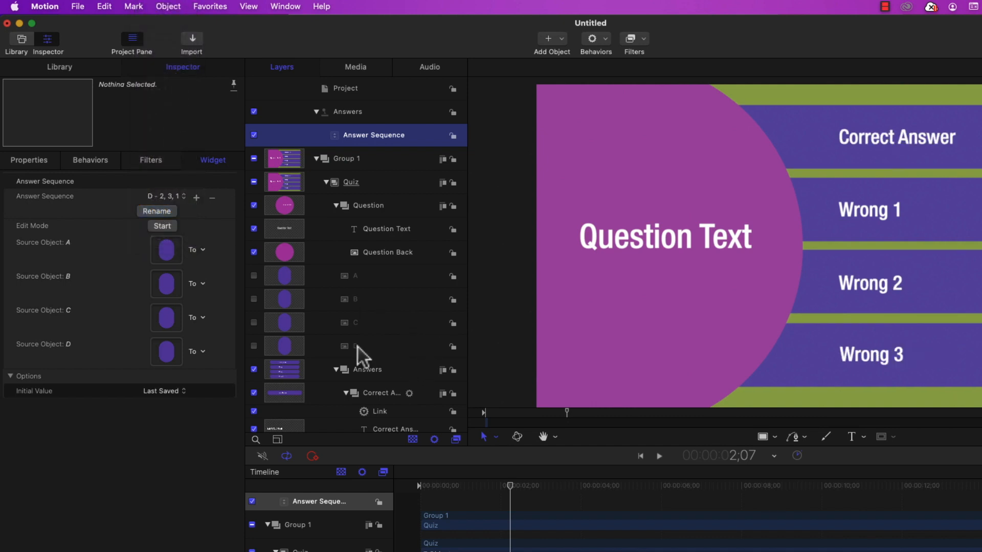
pyautogui.moveTo(170, 258); pyautogui.dragTo(166, 256)
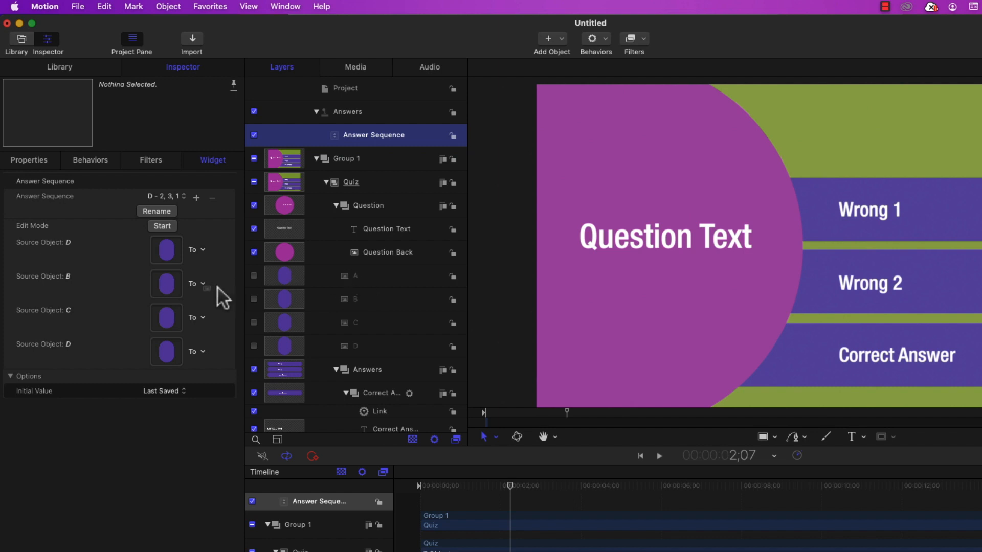
pyautogui.moveTo(165, 318); pyautogui.dragTo(169, 354)
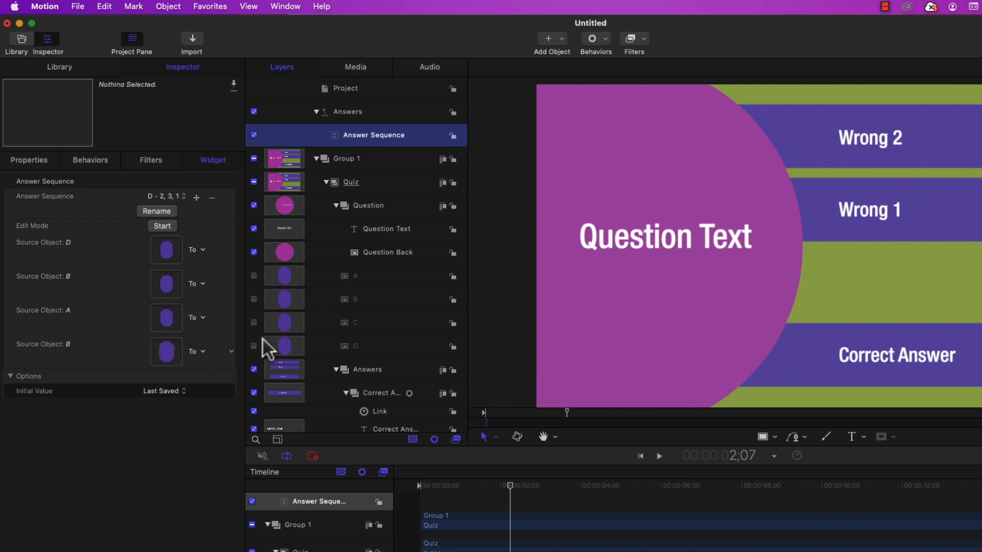
pyautogui.moveTo(358, 327); pyautogui.dragTo(167, 290)
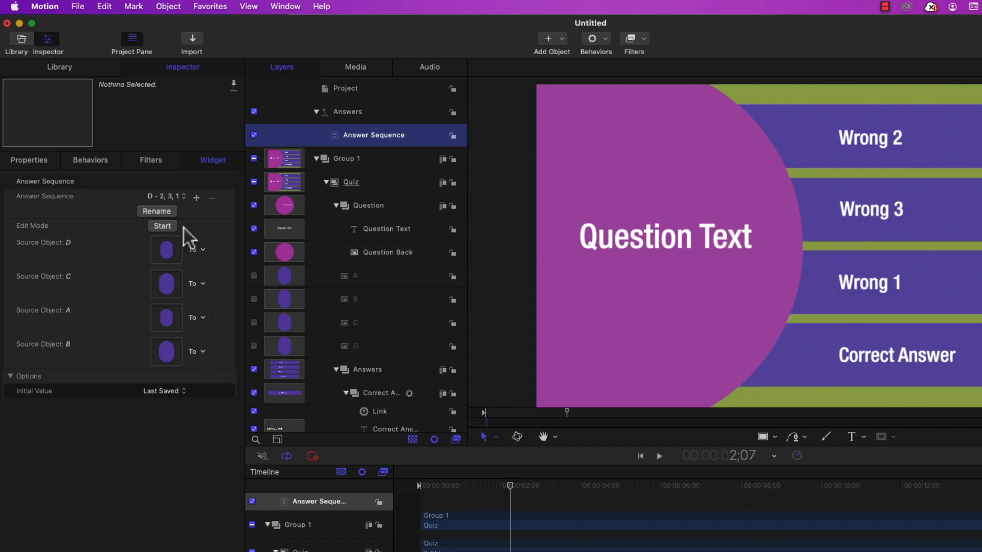
# In the snapshot "D - 3, 1, 2", link Correct Answer to D, Wrong 3 to A, Wrong 1 to B and Wrong 2 to C
pyautogui.click(173, 197)
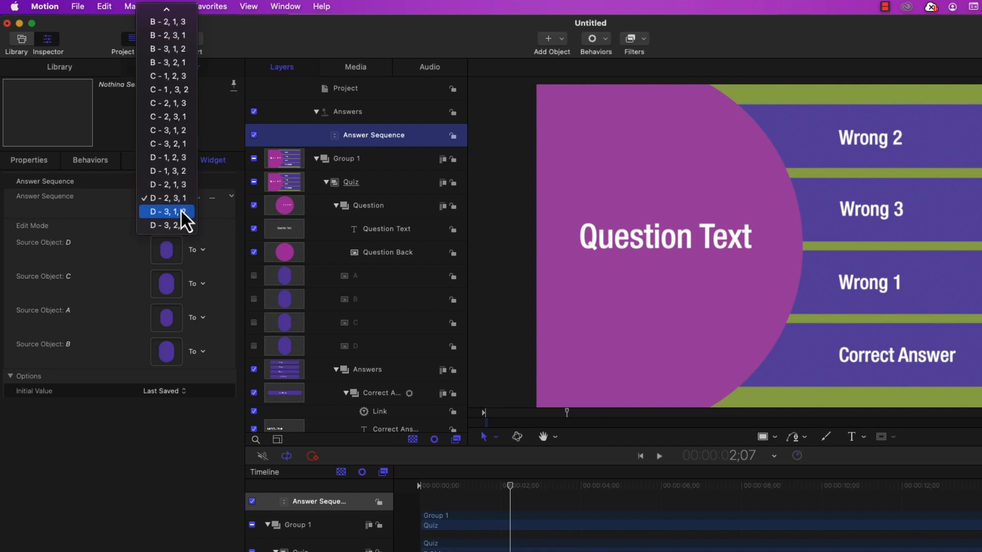
pyautogui.click(178, 212)
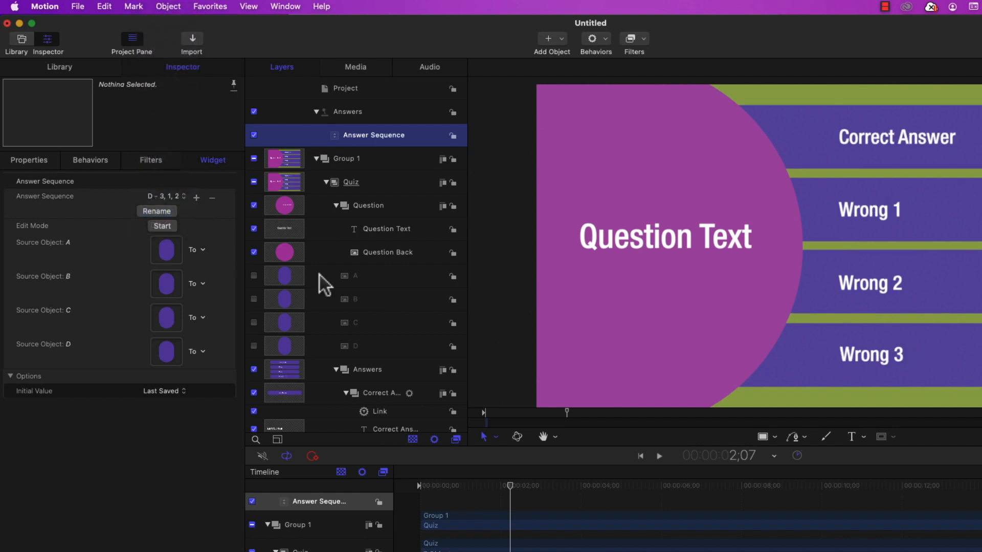
pyautogui.moveTo(347, 348); pyautogui.dragTo(166, 261)
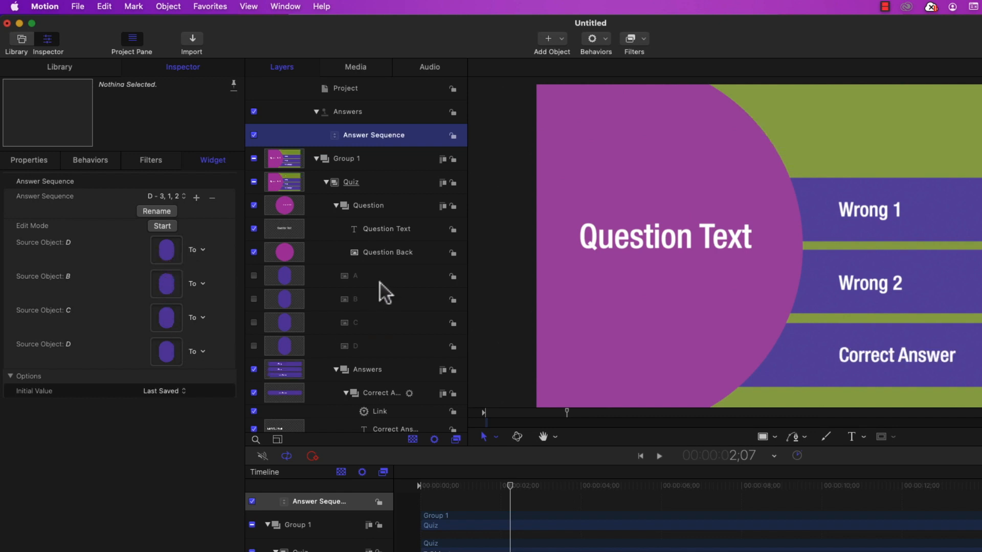
pyautogui.moveTo(352, 277); pyautogui.dragTo(165, 353)
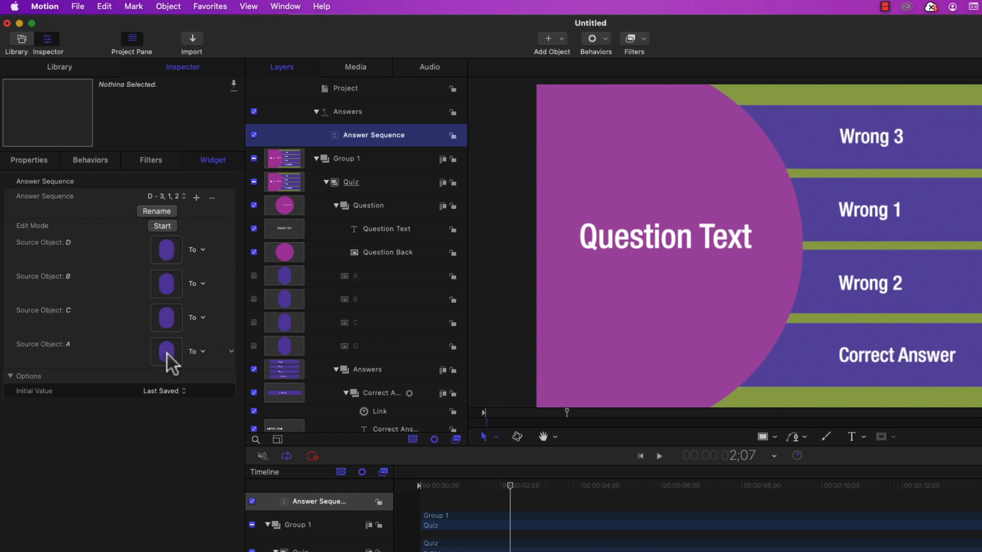
pyautogui.moveTo(189, 296); pyautogui.dragTo(169, 289)
pyautogui.moveTo(199, 315); pyautogui.dragTo(169, 322)
# In the snapshot "D - 3, 2, 1", link Correct Answer to D, Wrong 3 to A, Wrong 2 to B and Wrong 1 to C
pyautogui.click(179, 197)
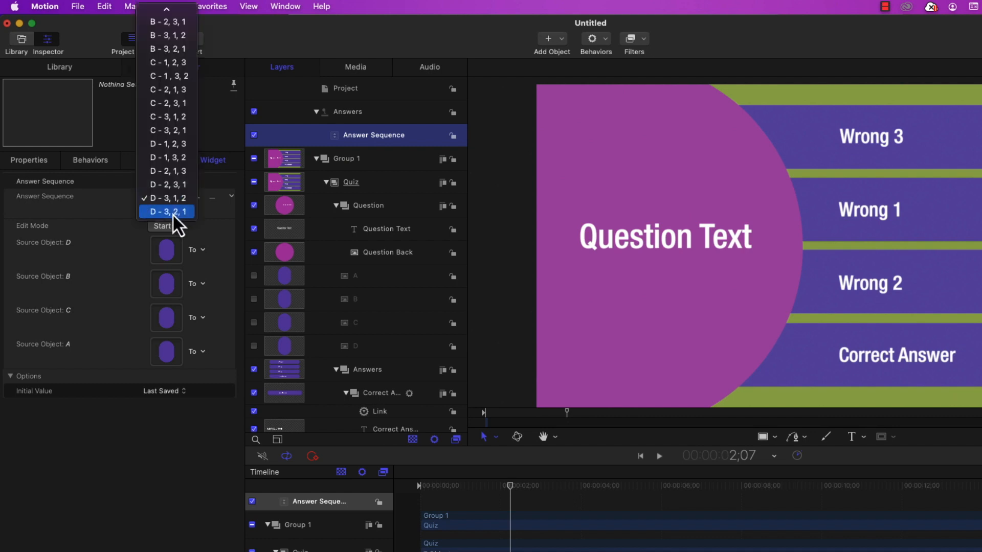
pyautogui.click(173, 212)
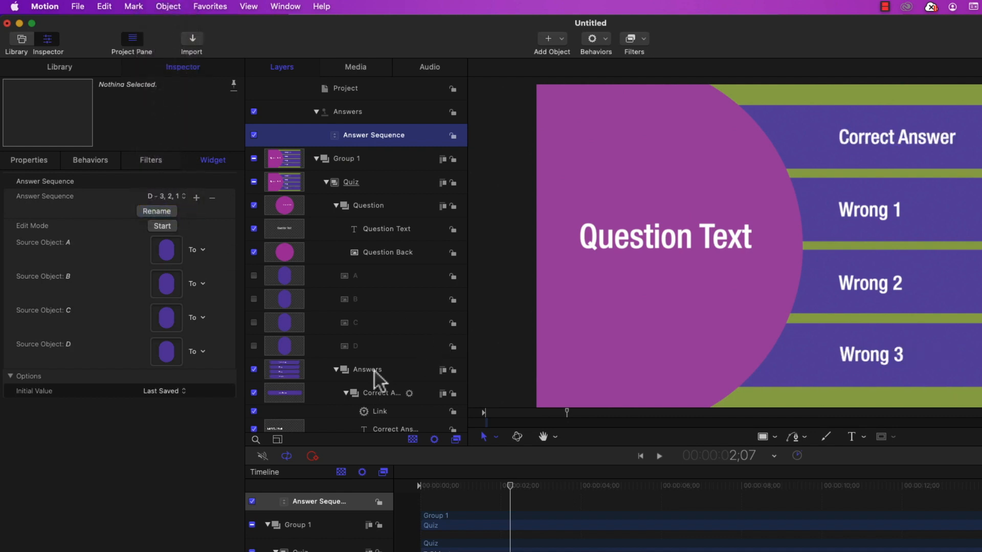
pyautogui.moveTo(358, 349); pyautogui.dragTo(170, 260)
pyautogui.moveTo(346, 285); pyautogui.dragTo(169, 358)
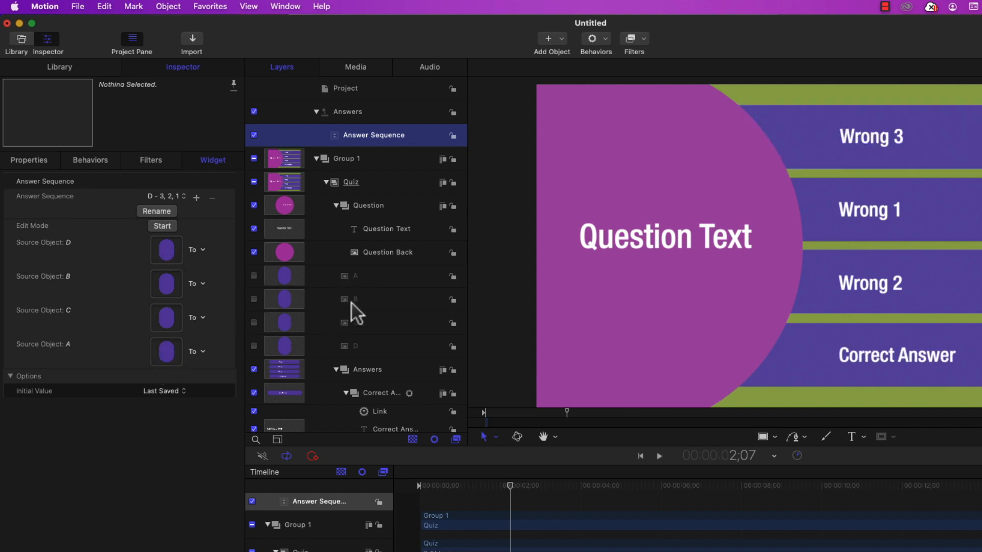
pyautogui.moveTo(252, 290); pyautogui.dragTo(169, 323)
pyautogui.moveTo(358, 325); pyautogui.dragTo(167, 294)
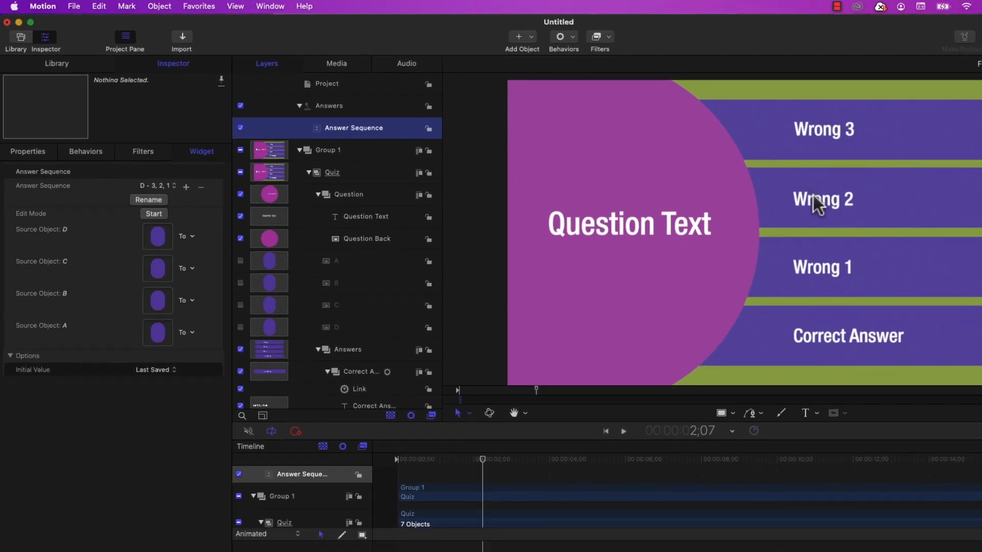
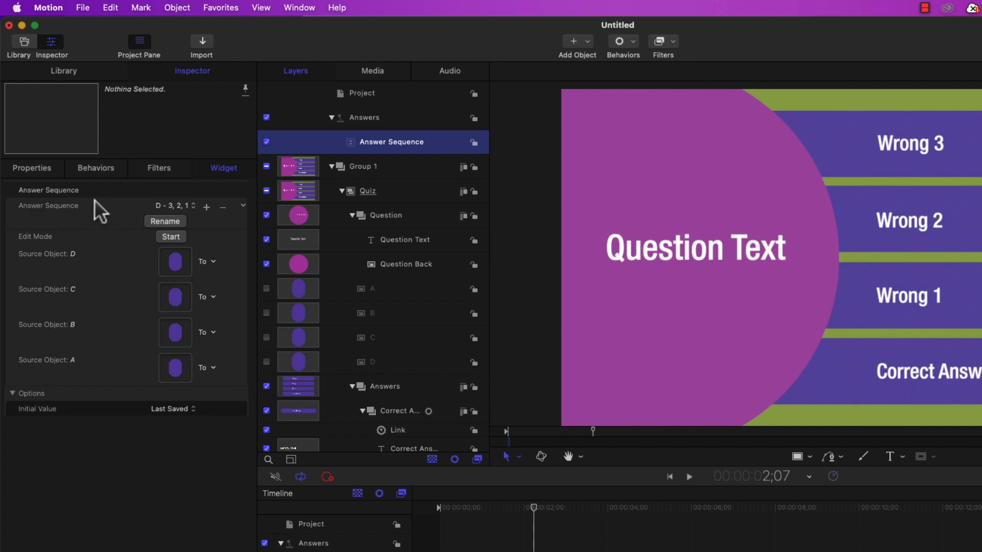
# Set the Answer Sequence widget to "A - 1, 2, 3" and publish its Answer Sequence parameter
pyautogui.click(191, 210)
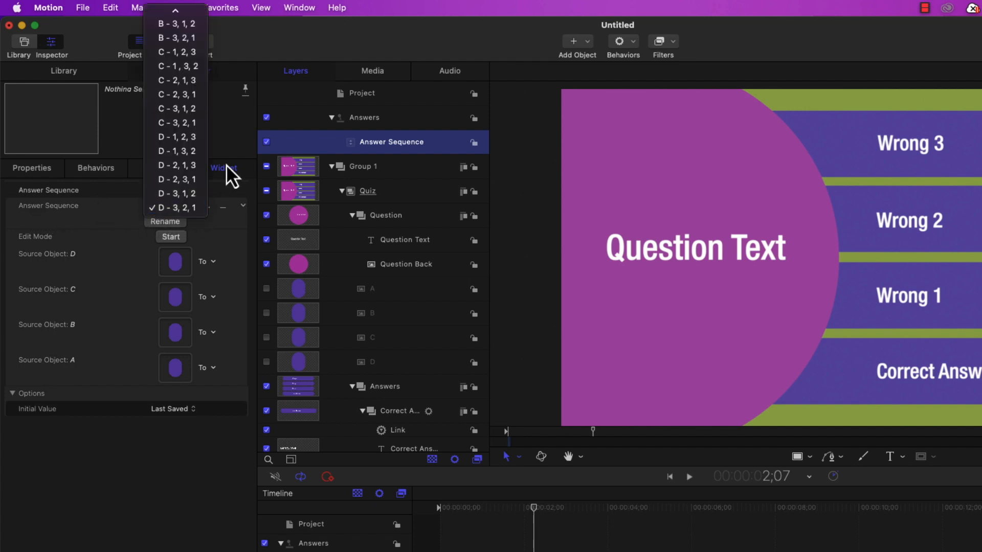
pyautogui.click(185, 208)
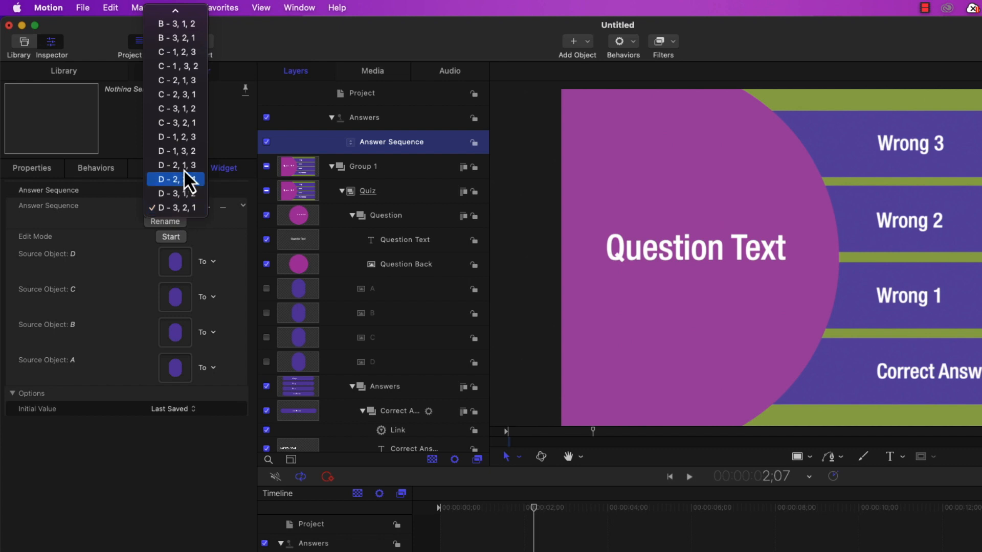
pyautogui.scroll(5, 180, 133)
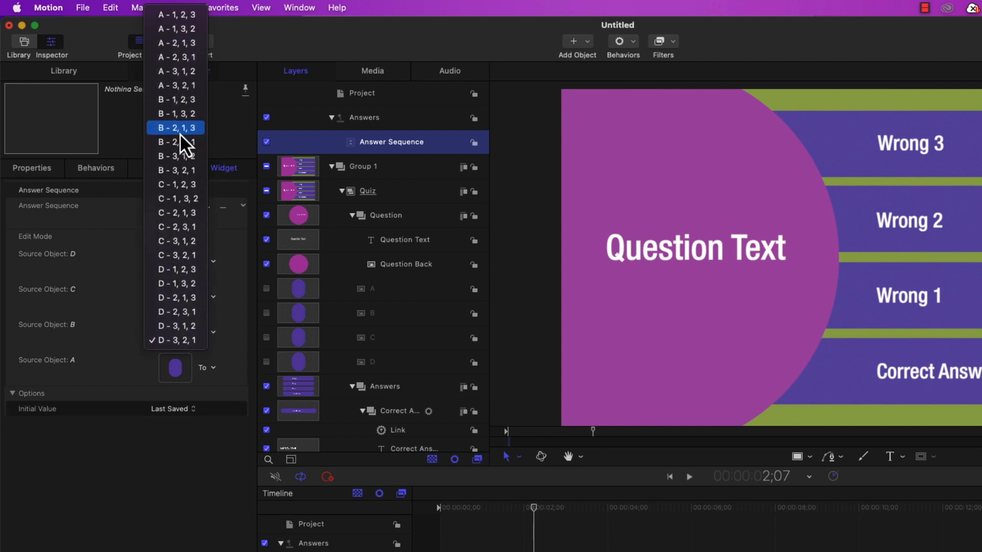
pyautogui.click(196, 19)
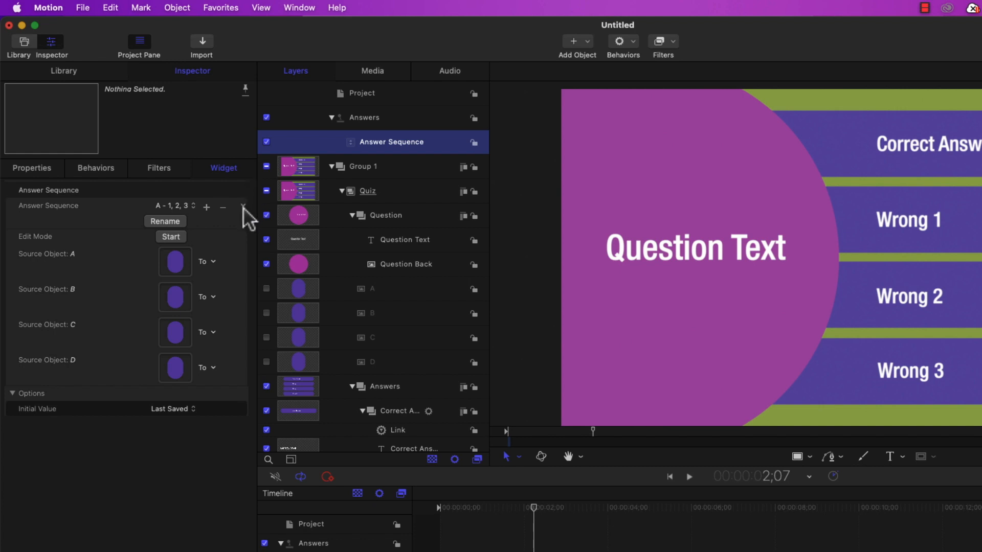
pyautogui.click(244, 206)
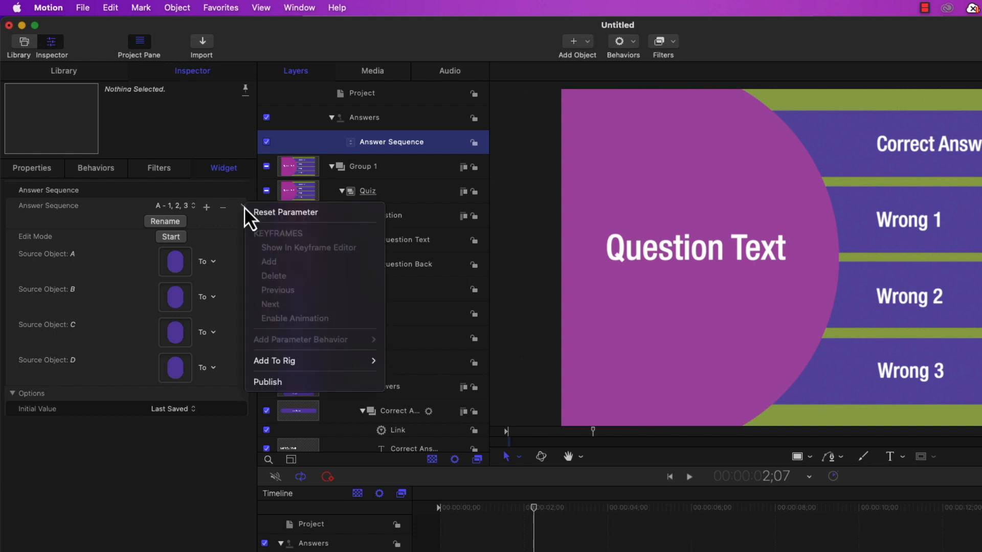
pyautogui.click(296, 383)
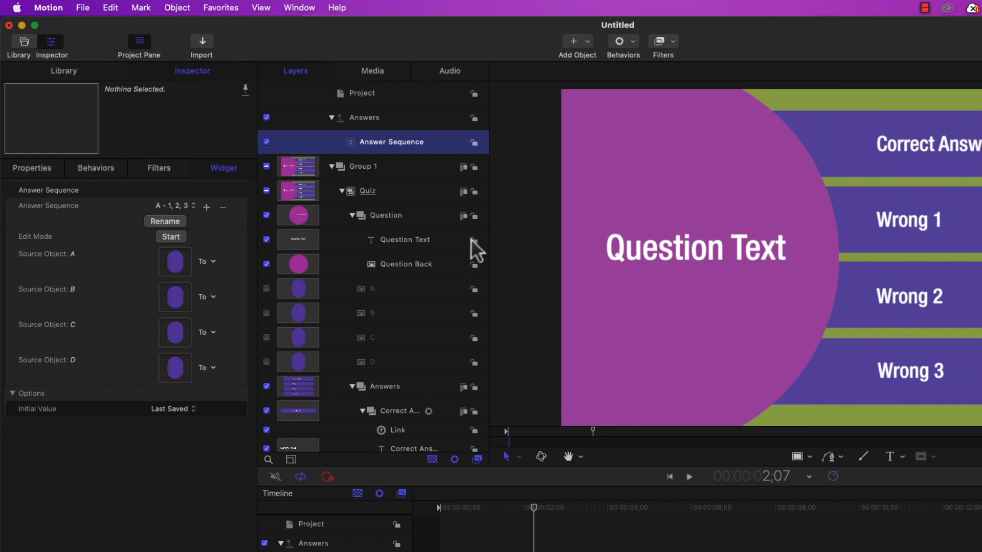
# Publish the Text parameter of the Question Text layer in the Question group
pyautogui.click(407, 239)
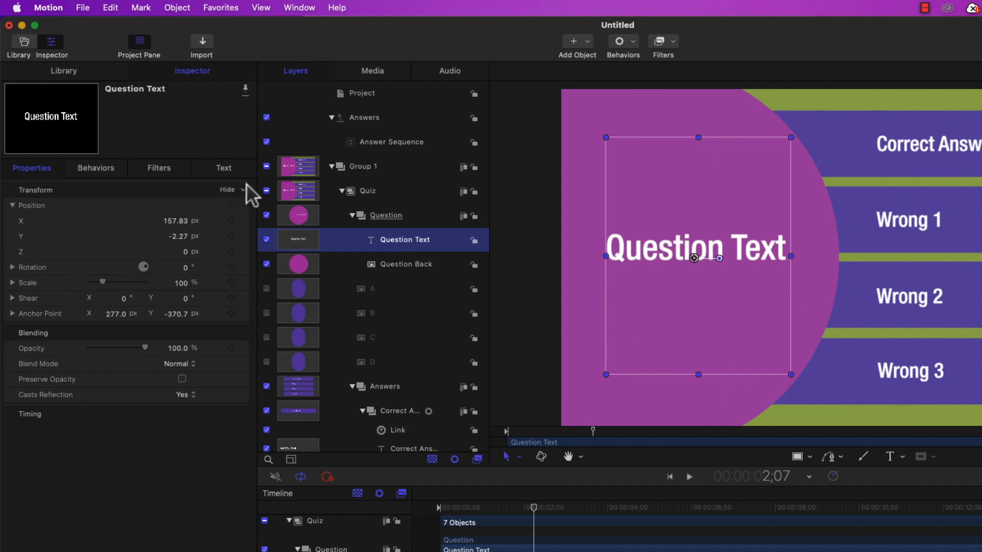
pyautogui.click(225, 167)
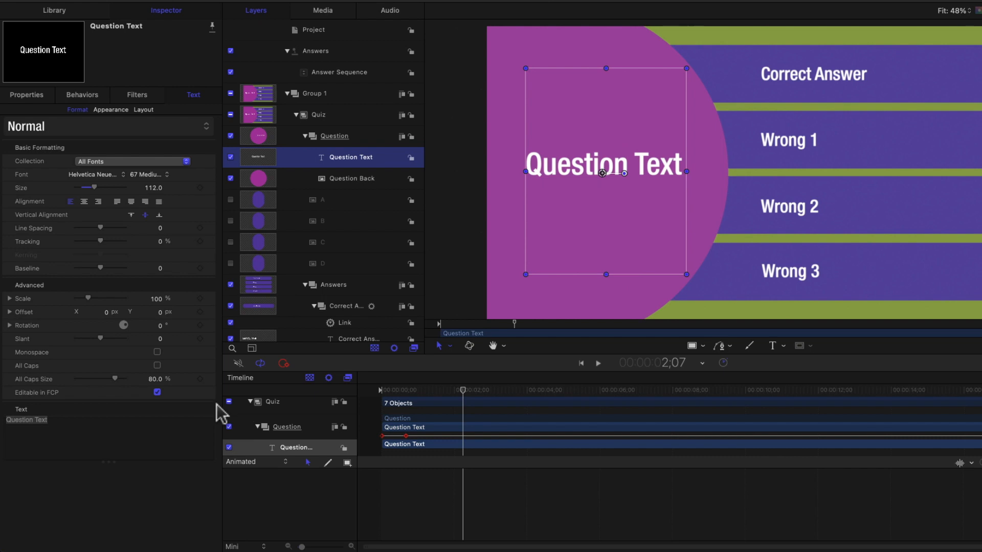
pyautogui.click(210, 408)
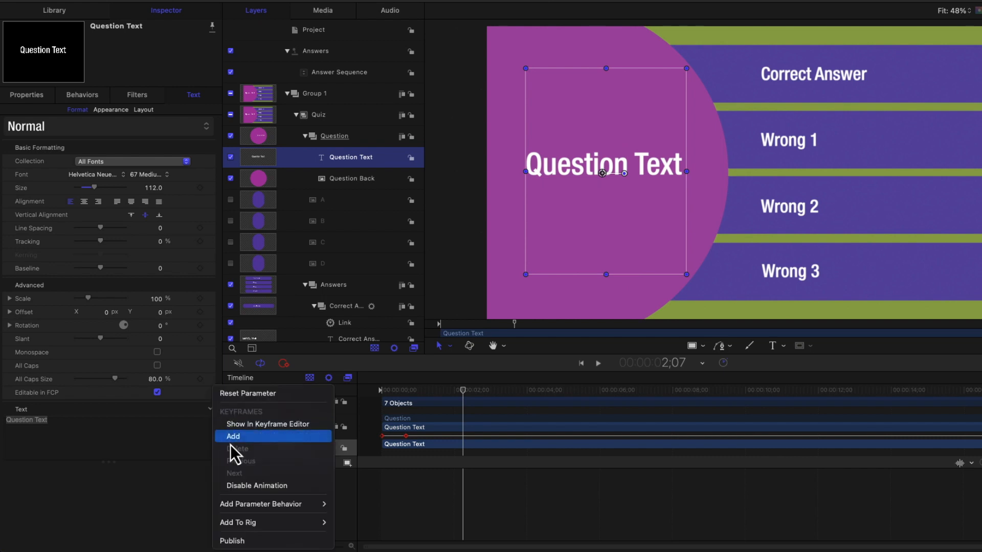
pyautogui.click(237, 541)
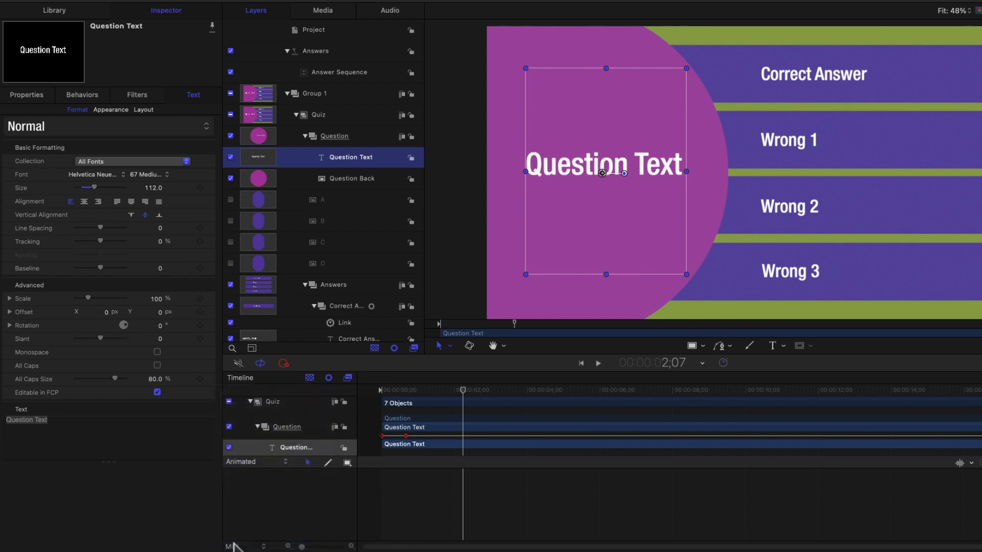
# Collapse the Question group and publish the Text parameter of the Correct Answer text layer
pyautogui.click(303, 136)
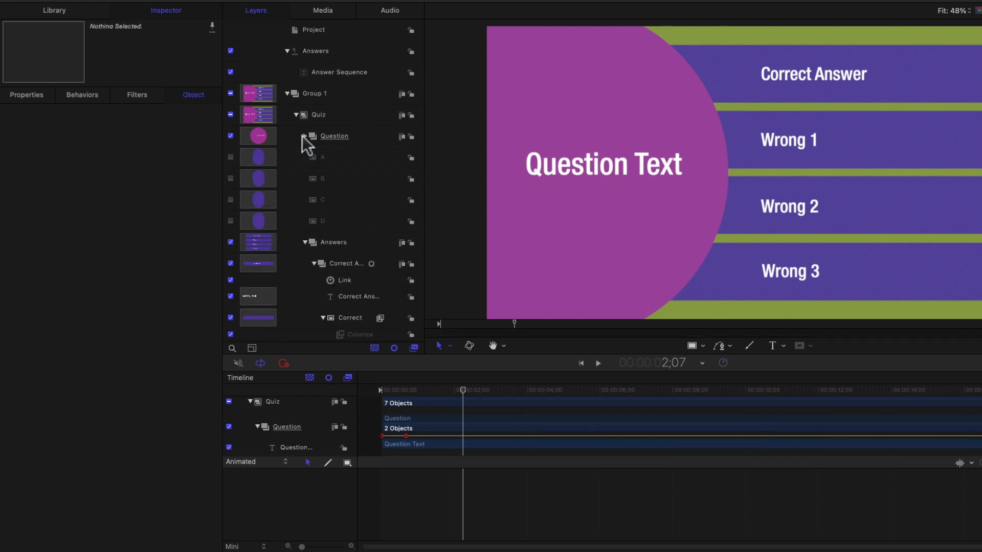
pyautogui.scroll(-4, 363, 269)
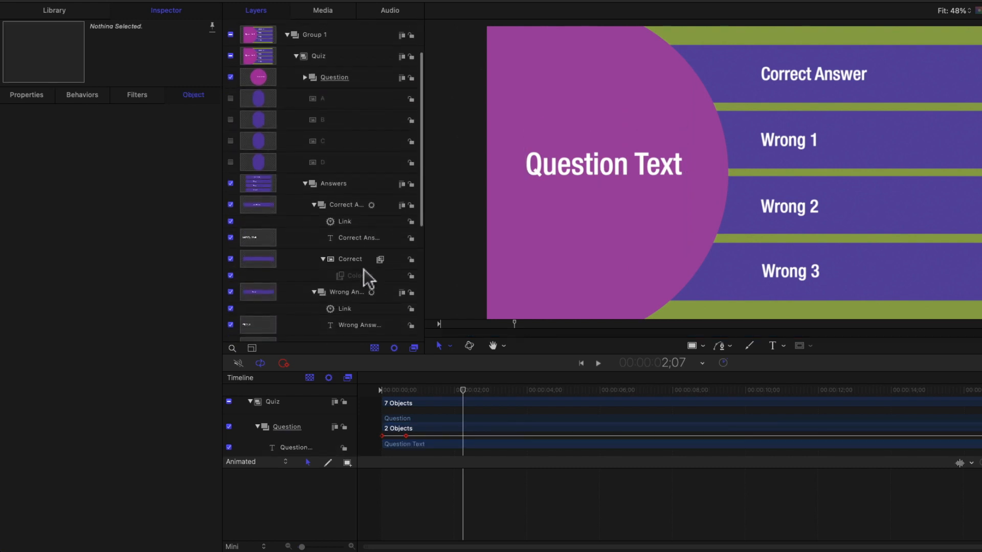
pyautogui.click(364, 236)
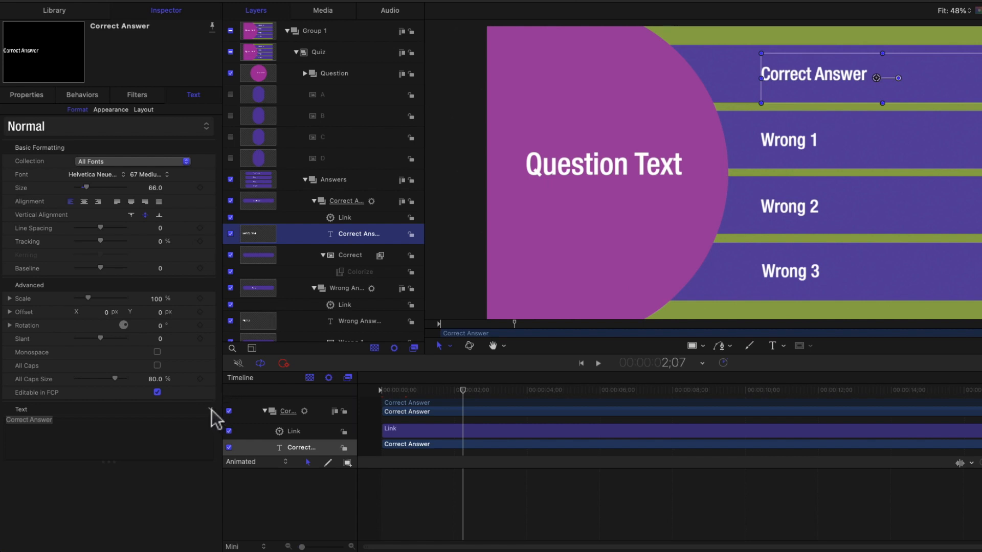
pyautogui.rightClick(210, 410)
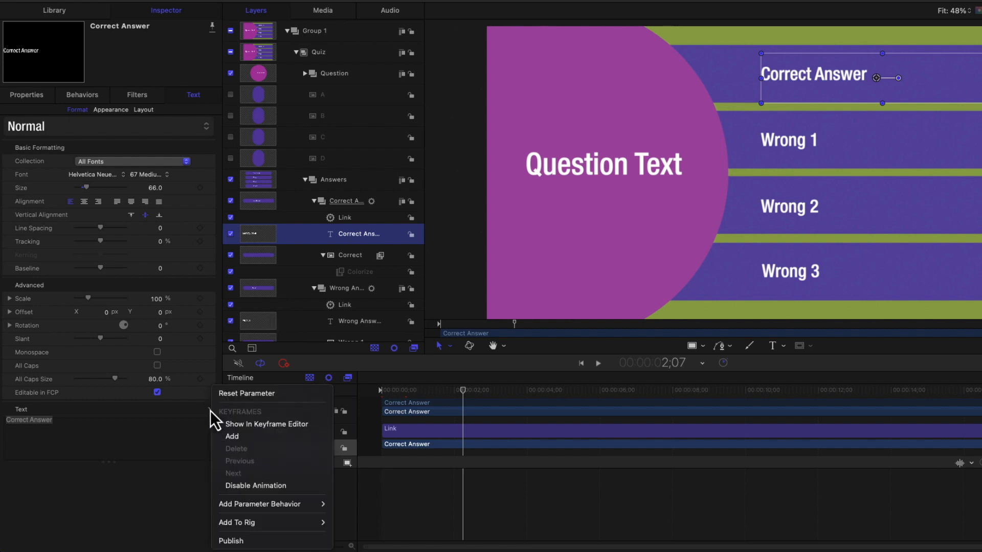
pyautogui.click(231, 542)
# Publish the Text parameters of the Wrong Answer 1 and Wrong Answer 2 text layers
pyautogui.scroll(-5, 394, 257)
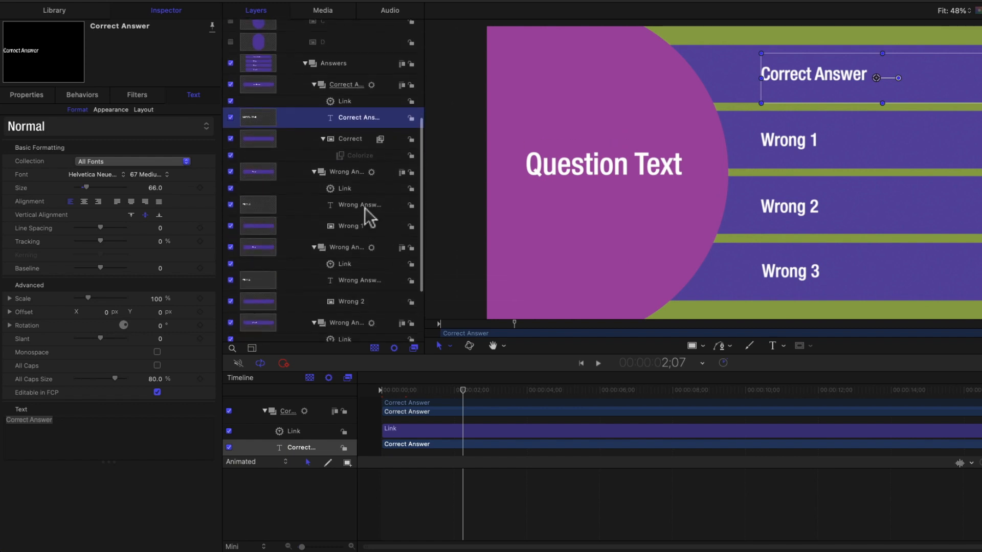
pyautogui.click(364, 207)
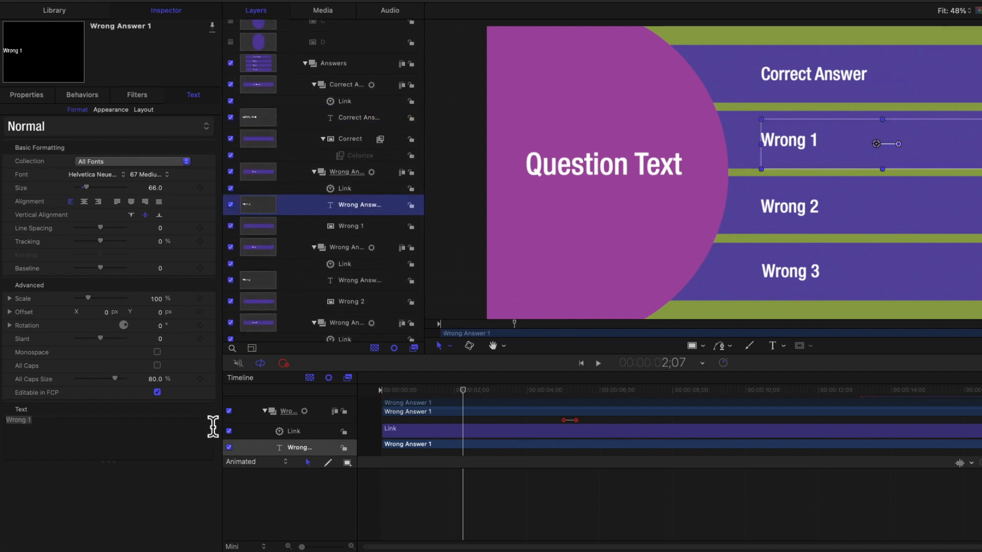
pyautogui.click(210, 409)
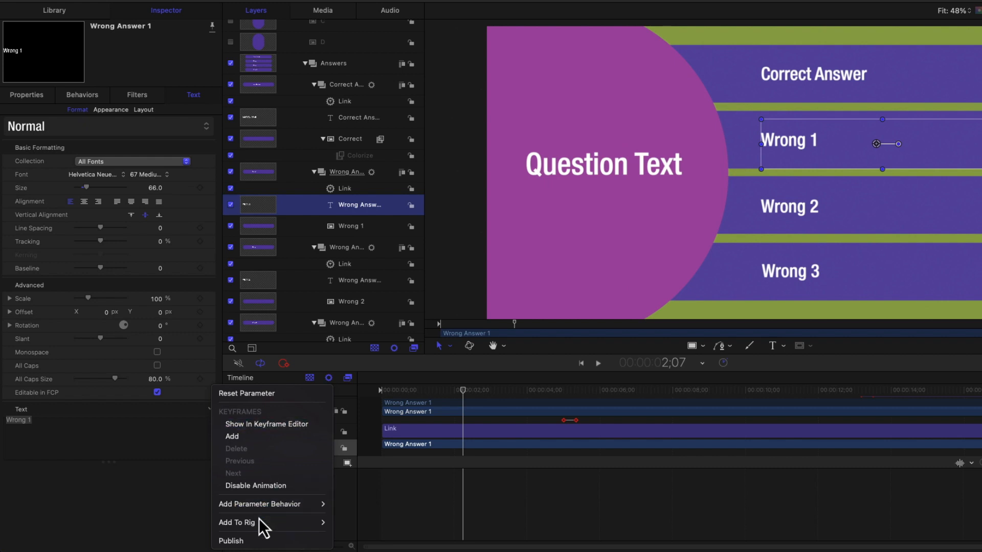
pyautogui.click(261, 541)
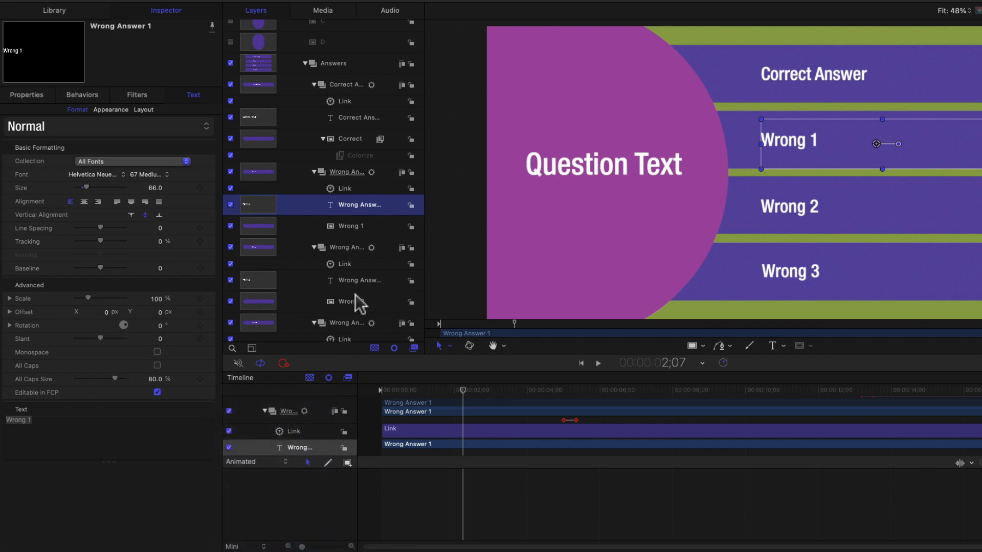
pyautogui.click(358, 281)
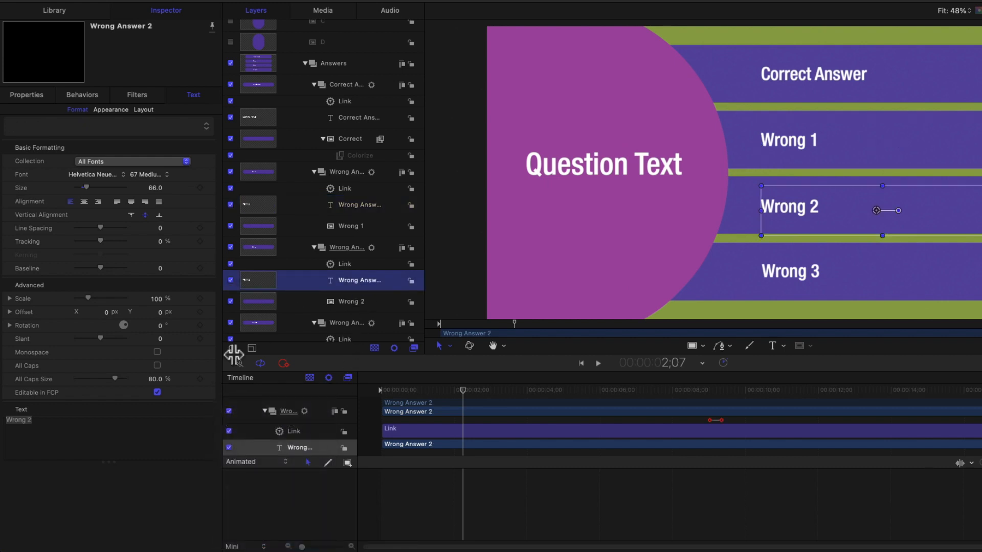
pyautogui.click(210, 408)
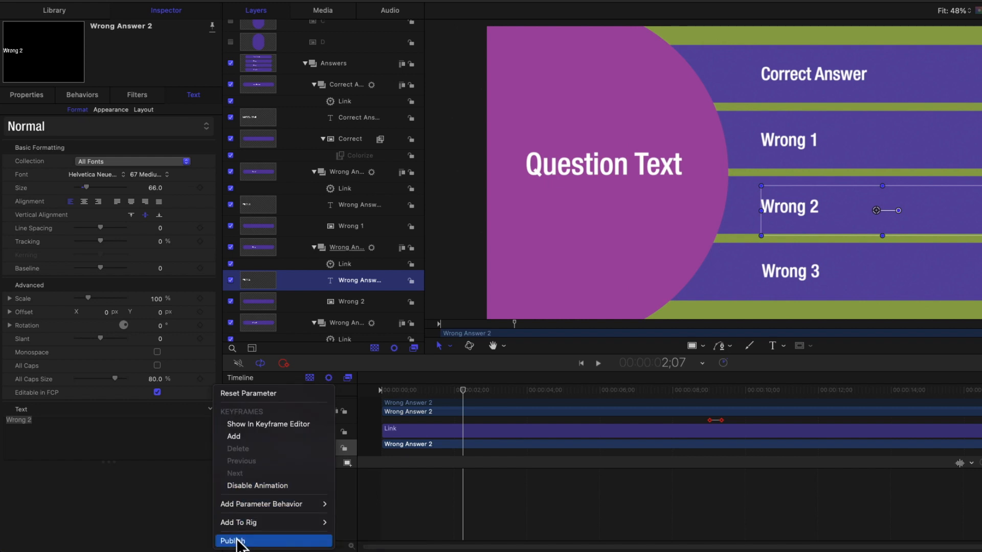
pyautogui.click(236, 541)
# Publish the Text parameter of the Wrong Answer 3 text layer
pyautogui.scroll(-3, 370, 307)
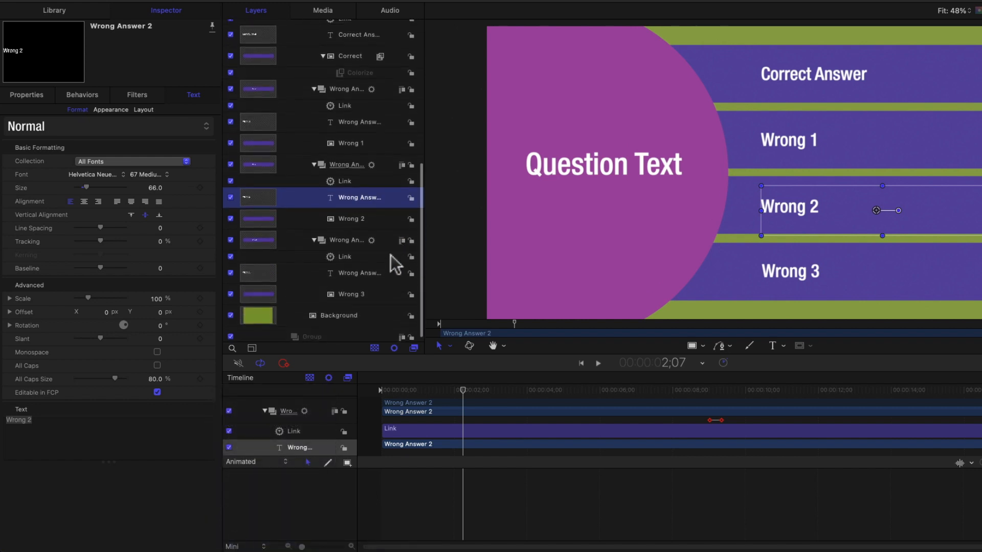
pyautogui.click(362, 273)
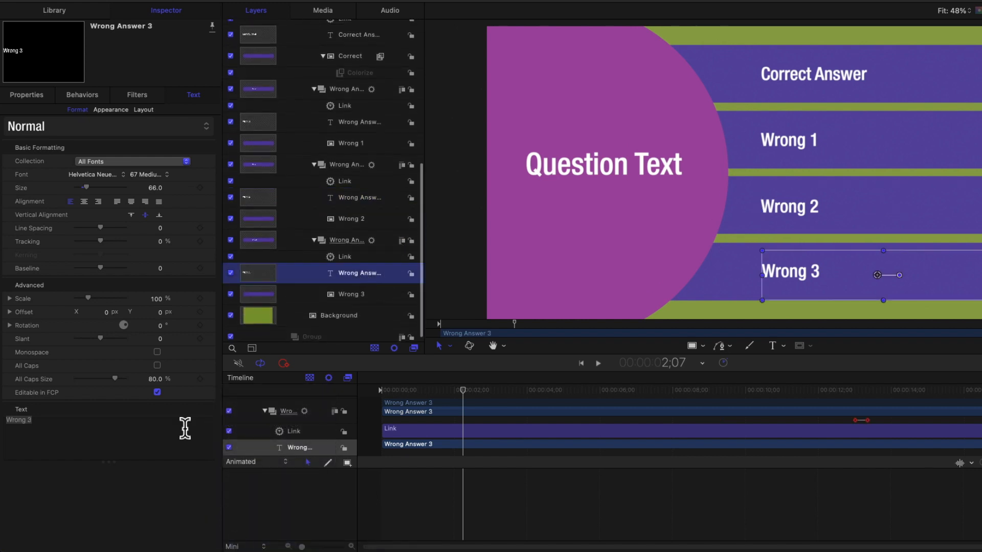
pyautogui.click(211, 410)
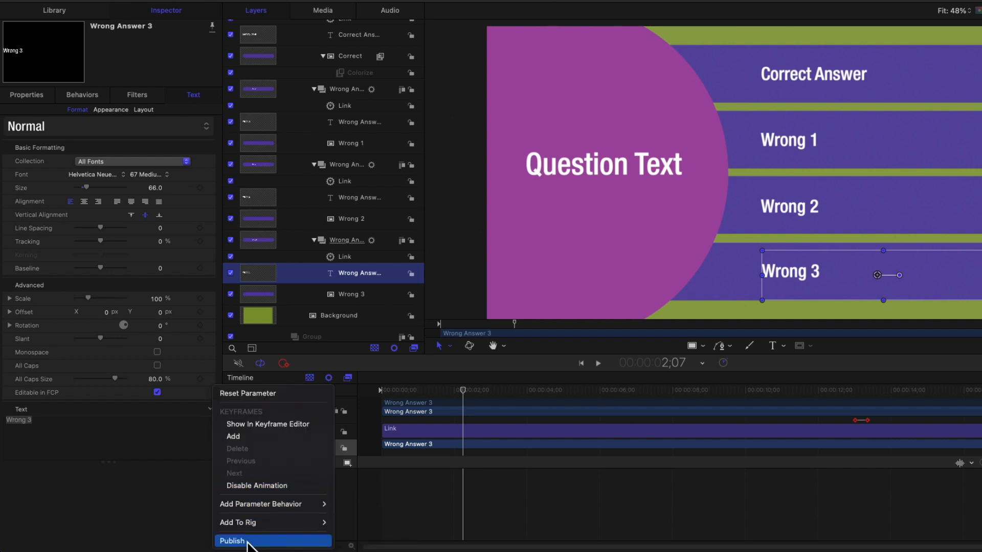
pyautogui.click(236, 541)
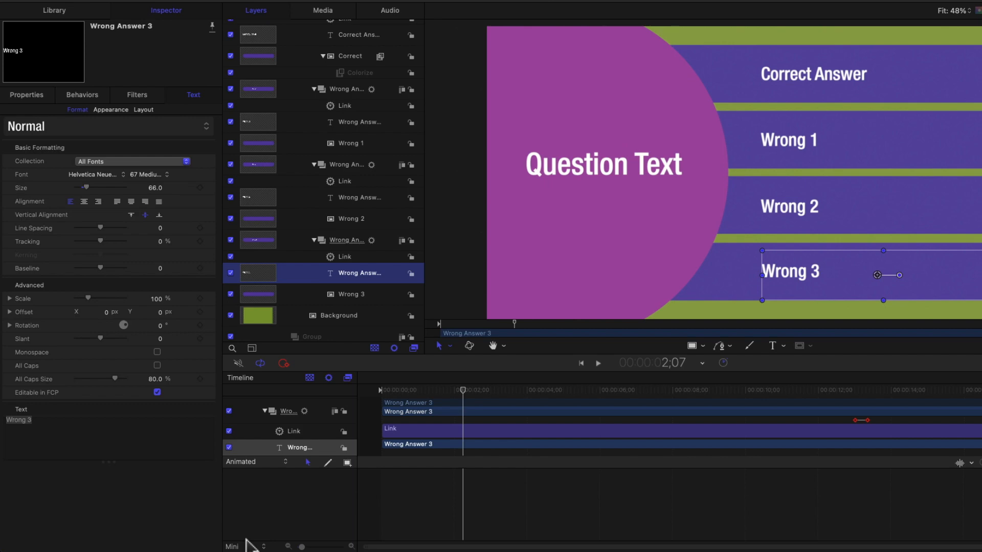
# In the project's published parameters, rename the Text parameter for the question as Question and the one for the correct answer as Correct Answer
pyautogui.click(249, 537)
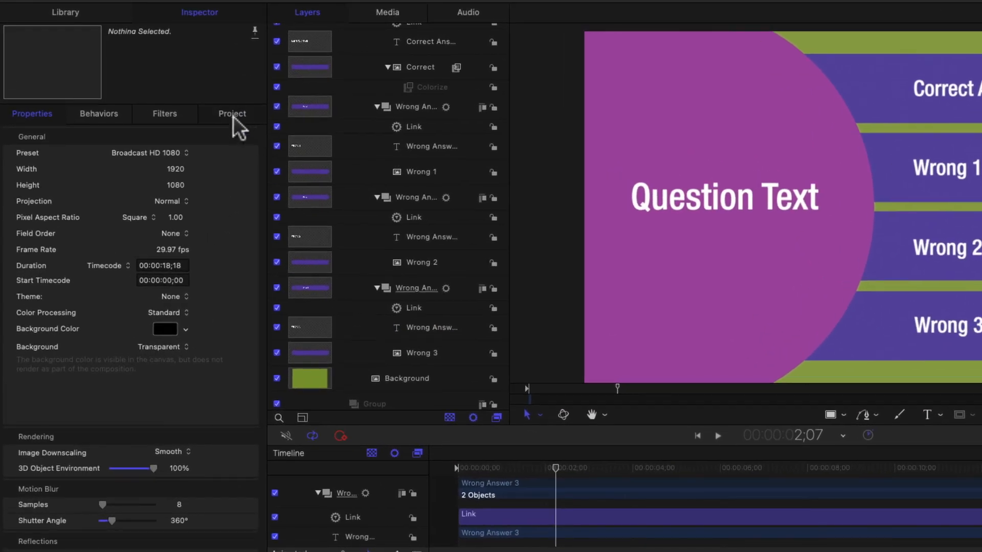
pyautogui.click(195, 97)
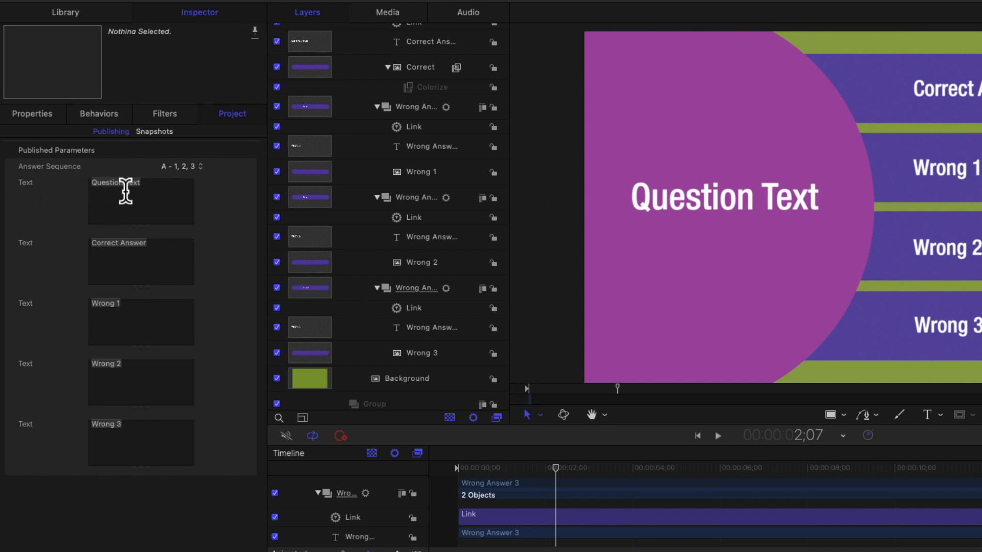
pyautogui.doubleClick(30, 185)
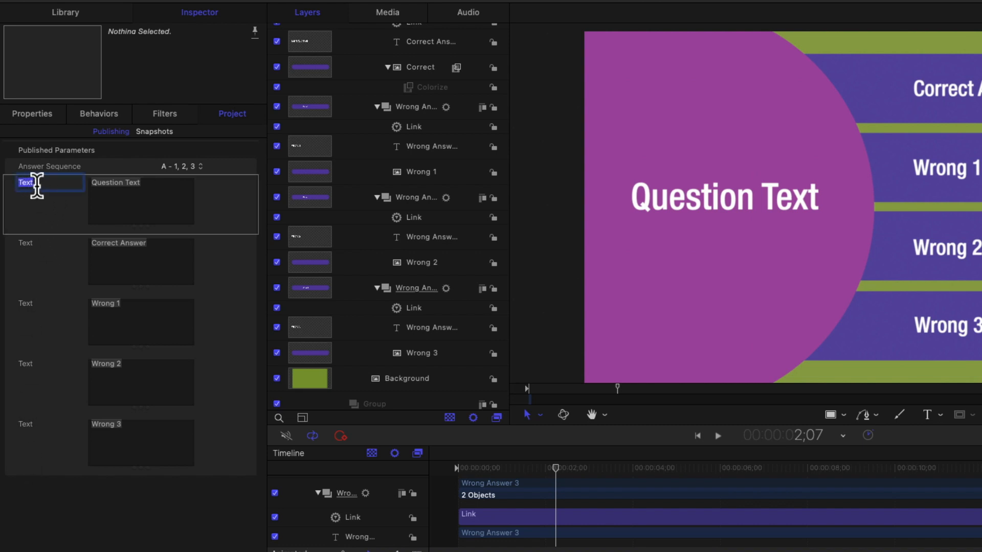
pyautogui.write('Question')
pyautogui.press('Return')
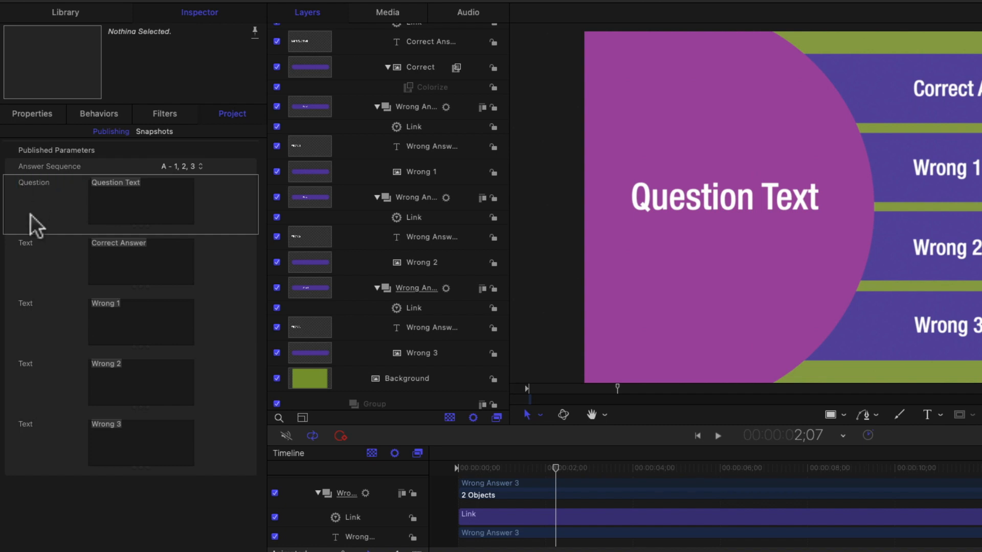
pyautogui.doubleClick(21, 243)
pyautogui.write('Correct Answer')
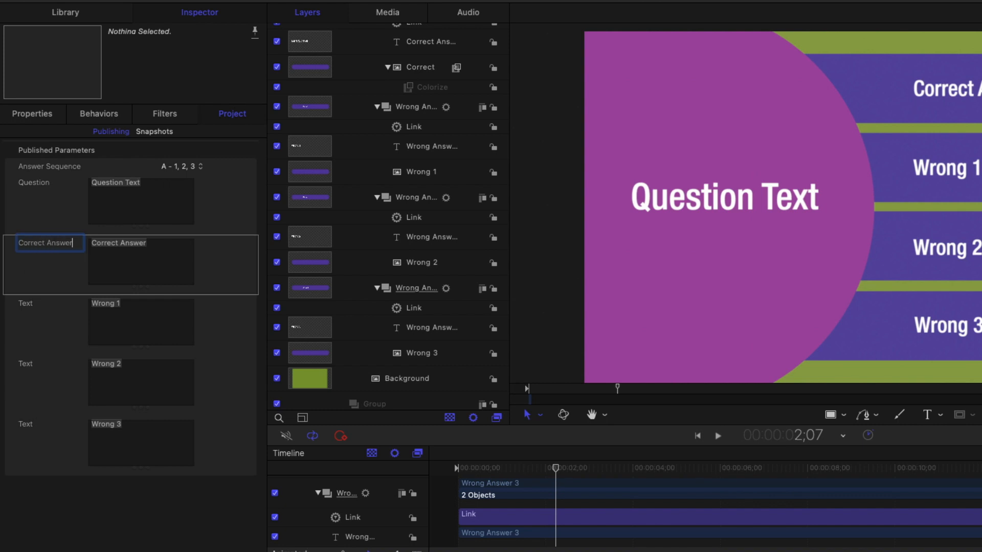
pyautogui.press('Return')
# Rename the published Text parameter containing "Wrong 1" as Wrong Answer 1
pyautogui.click(28, 310)
pyautogui.doubleClick(25, 304)
pyautogui.write('W')
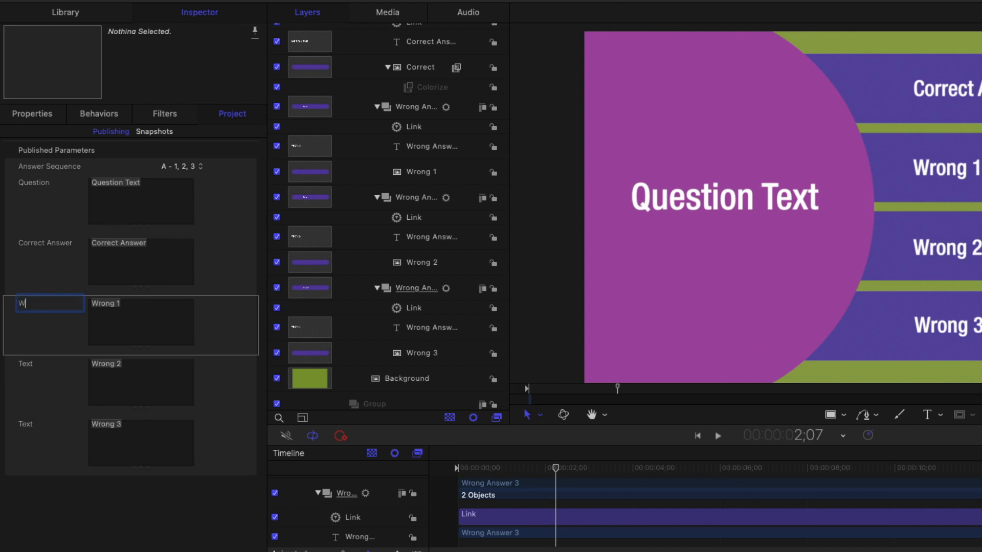
pyautogui.write('rong Answer 1')
pyautogui.press('Return')
# Rename the published Text parameters containing "Wrong 2" and "Wrong 3" as Wrong Answer 2 and Wrong Answer 3
pyautogui.doubleClick(24, 365)
pyautogui.write('Wrong Ans')
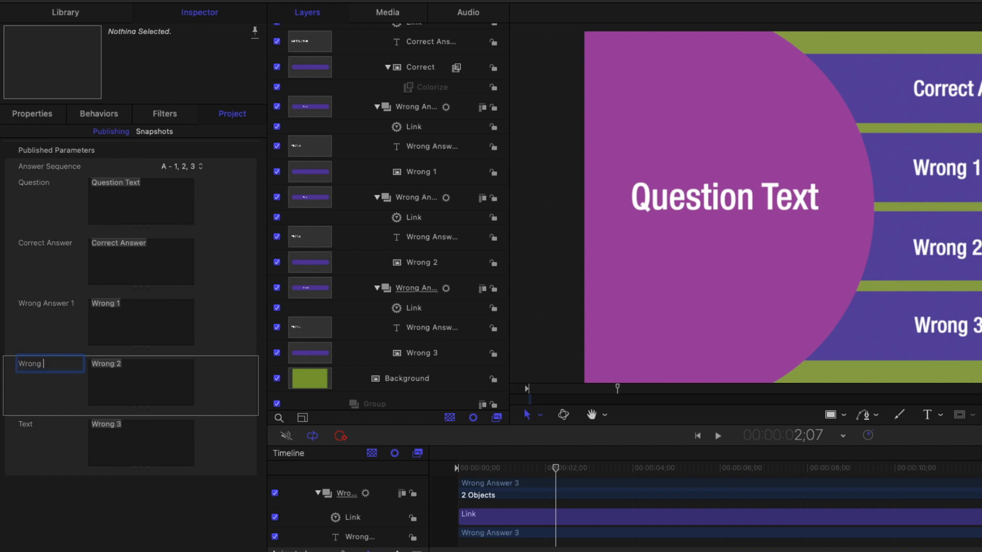
pyautogui.write('wer 2')
pyautogui.press('Return')
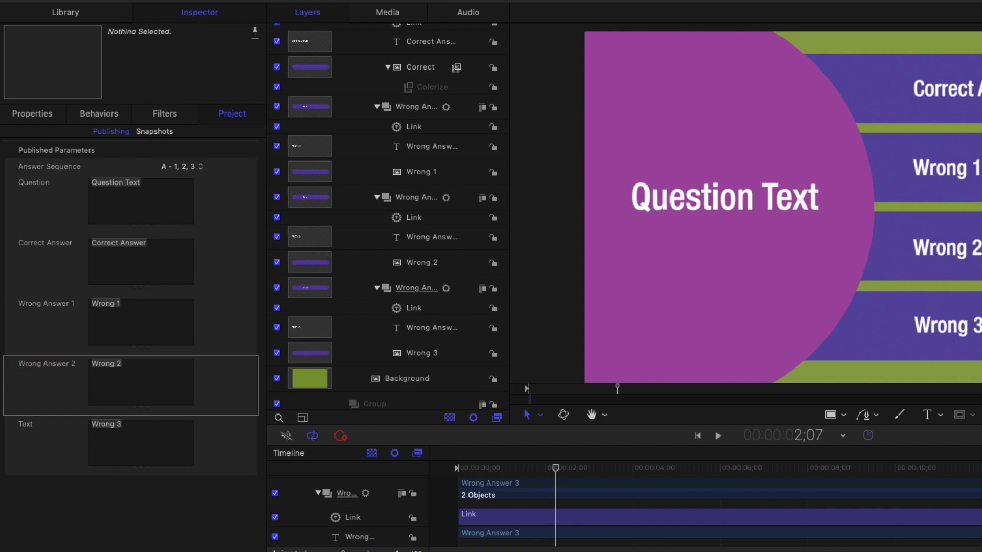
pyautogui.doubleClick(24, 426)
pyautogui.write('Wrong A')
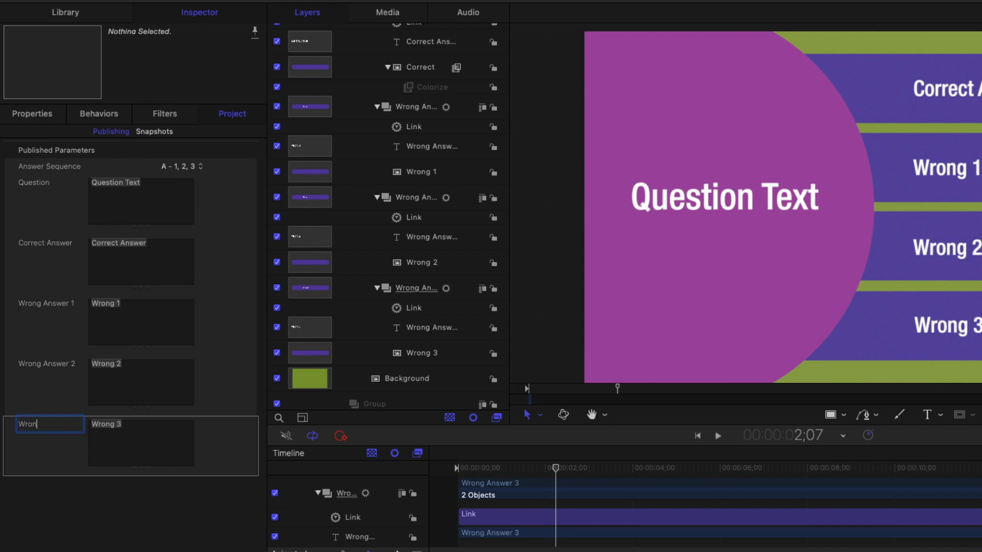
pyautogui.write('nswer 3')
pyautogui.press('Return')
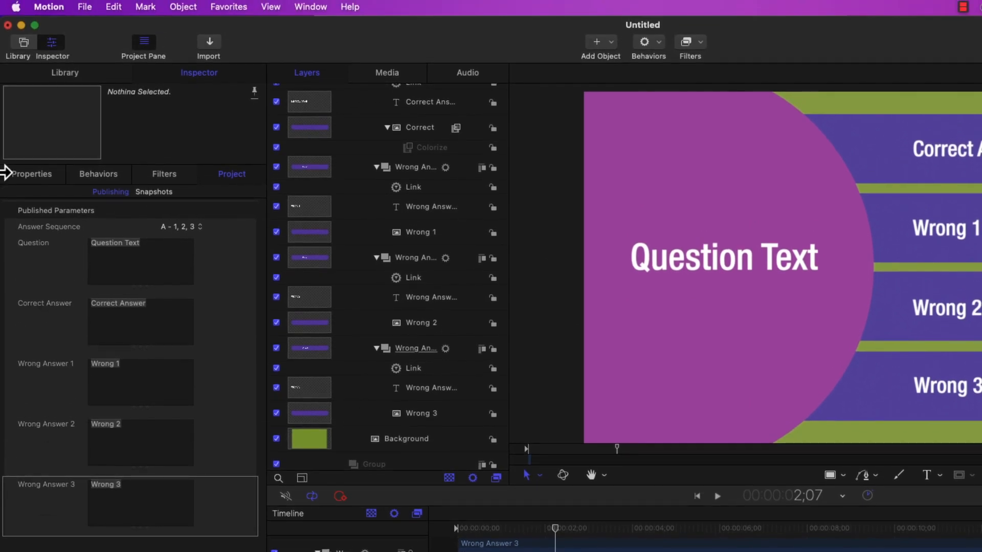
# Convert the project to a Final Cut Pro generator template and name it Quiz - Multiple Choice
pyautogui.click(92, 7)
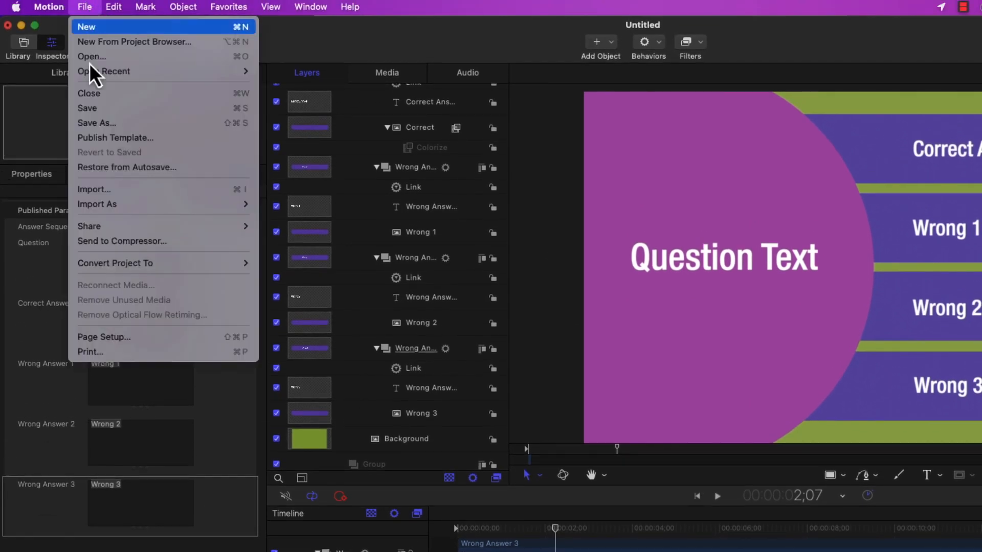
pyautogui.moveTo(198, 263)
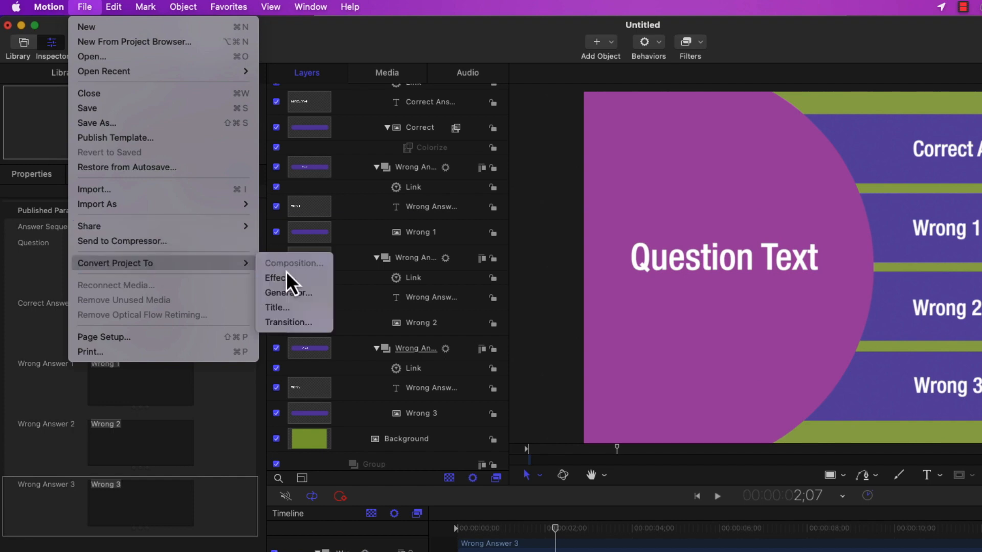
pyautogui.click(287, 294)
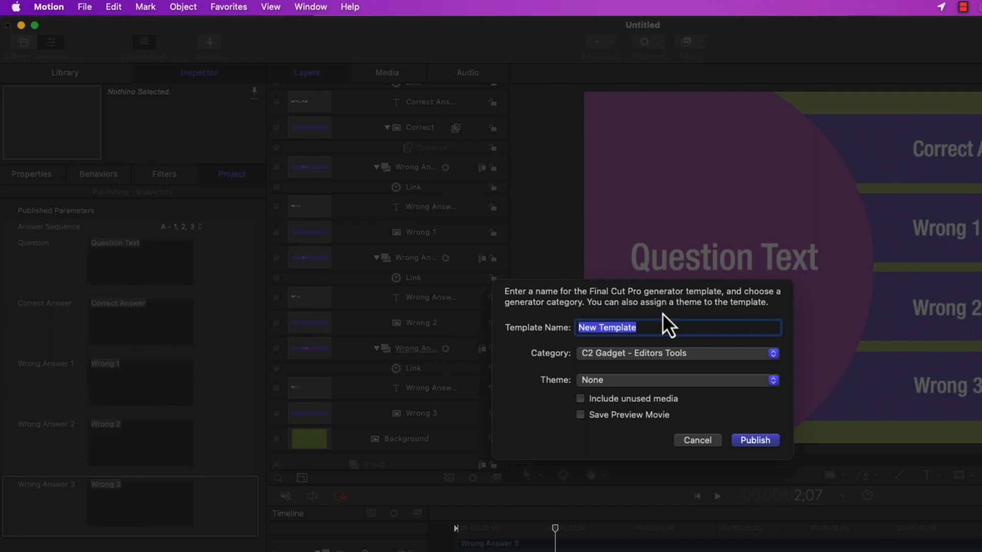
pyautogui.write('Quiz')
pyautogui.write(' - M')
pyautogui.press('BackSpace')
pyautogui.write('- Mul')
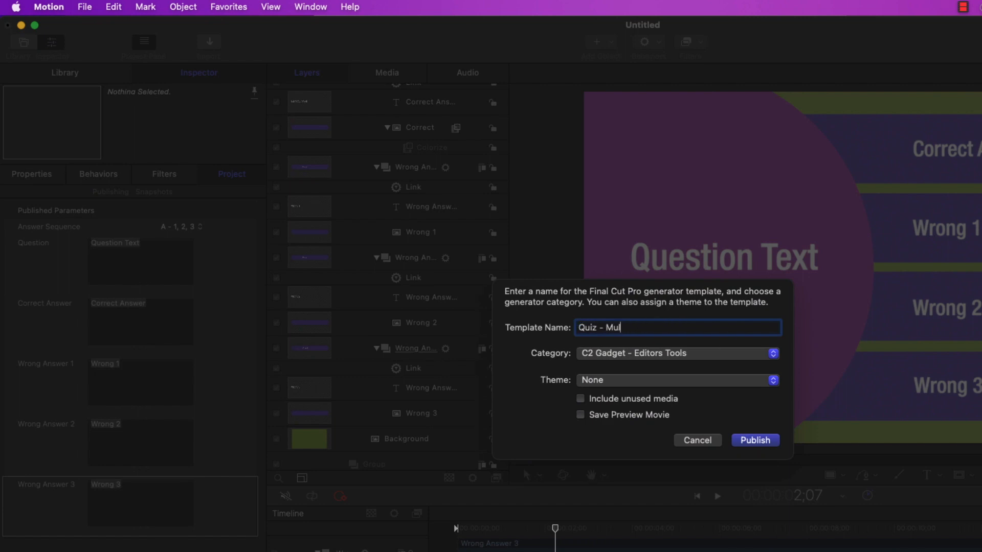
pyautogui.write('tiple Choice')
# Create a new template category named Apple-A-Day and publish the generator in it
pyautogui.click(672, 355)
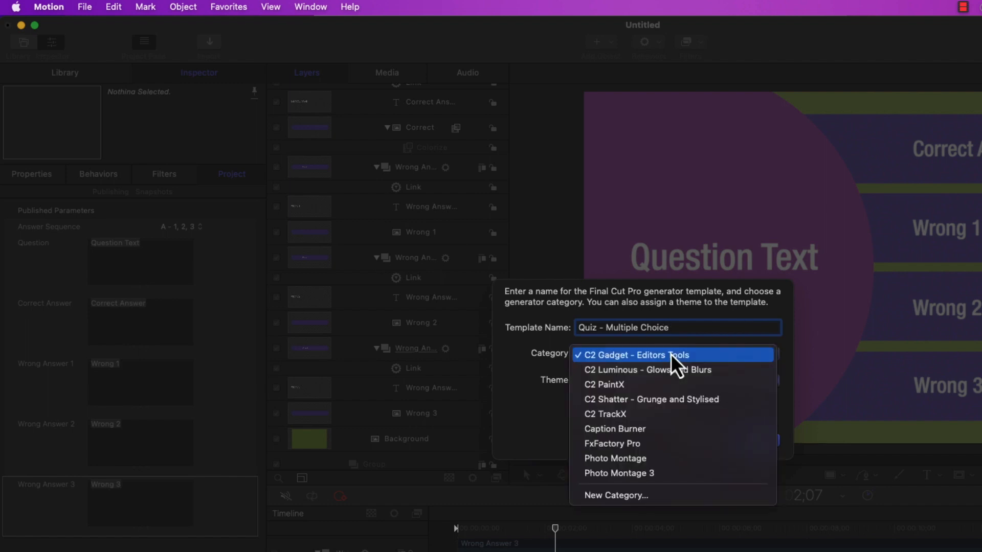
pyautogui.click(628, 501)
pyautogui.write('Ap')
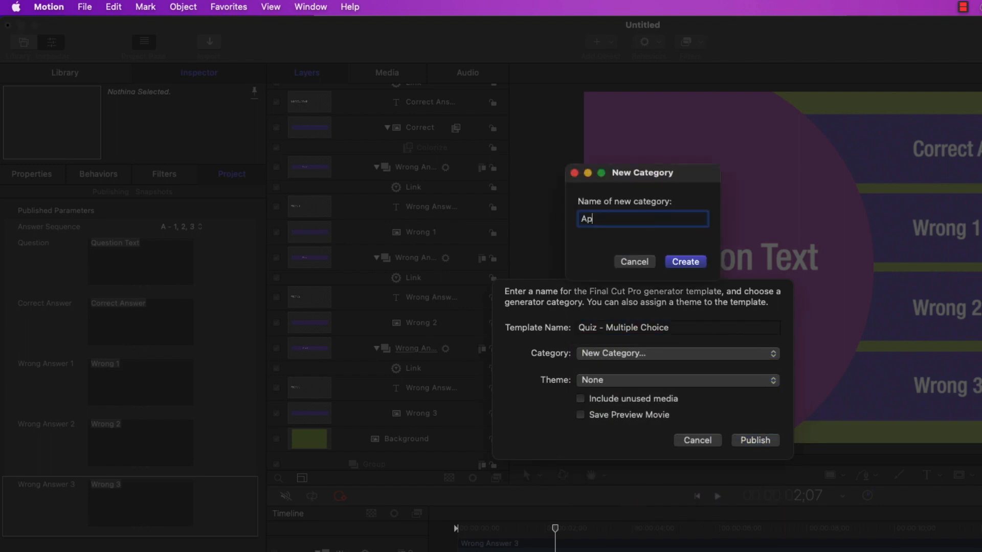
pyautogui.write('ple-A-Day')
pyautogui.click(688, 263)
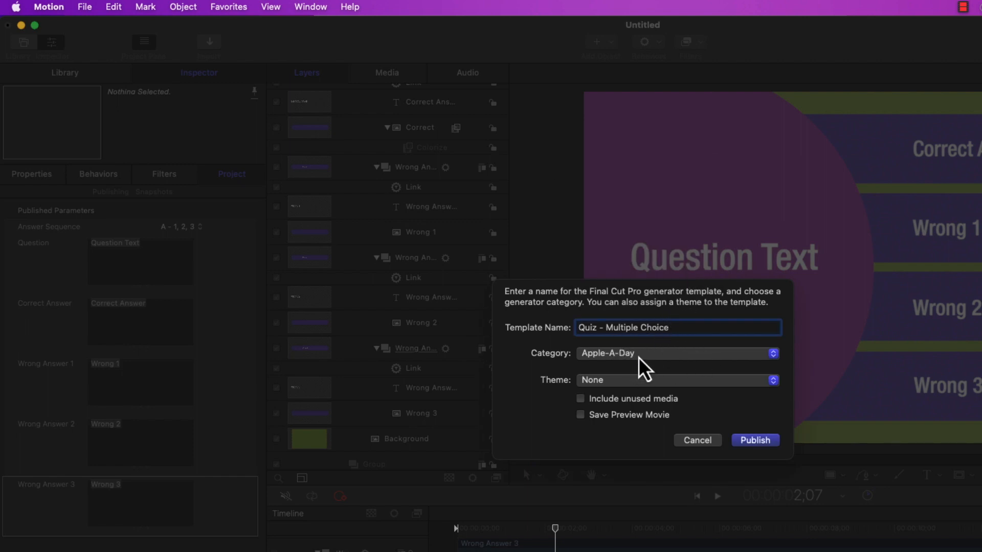
pyautogui.click(761, 441)
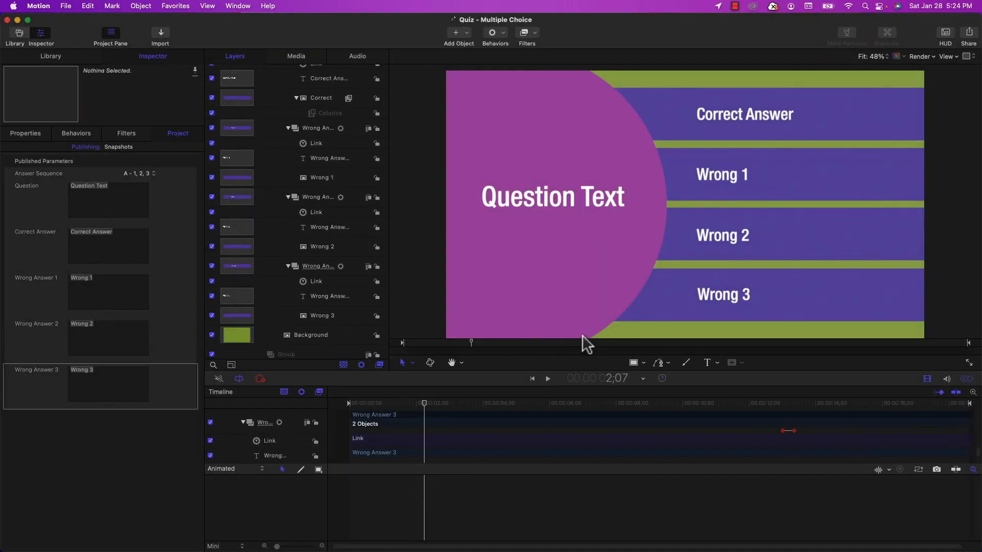
# Switch to Final Cut Pro and add the Quiz - Multiple Choice generator from the Apple-A-Day category to the start of the Quiz Test timeline
pyautogui.press('super+Tab')
pyautogui.press('Tab')
pyautogui.press('Tab')
pyautogui.click(603, 290)
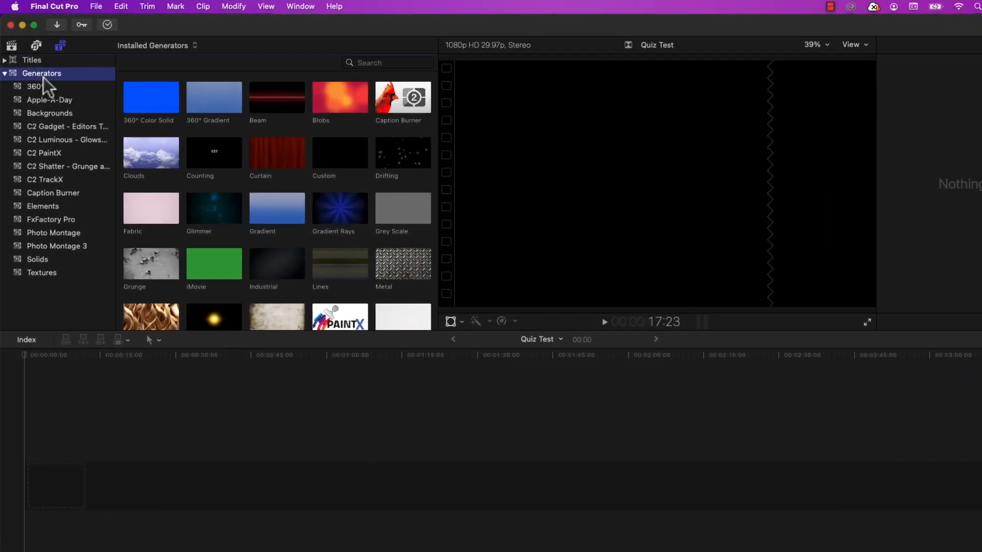
pyautogui.click(41, 103)
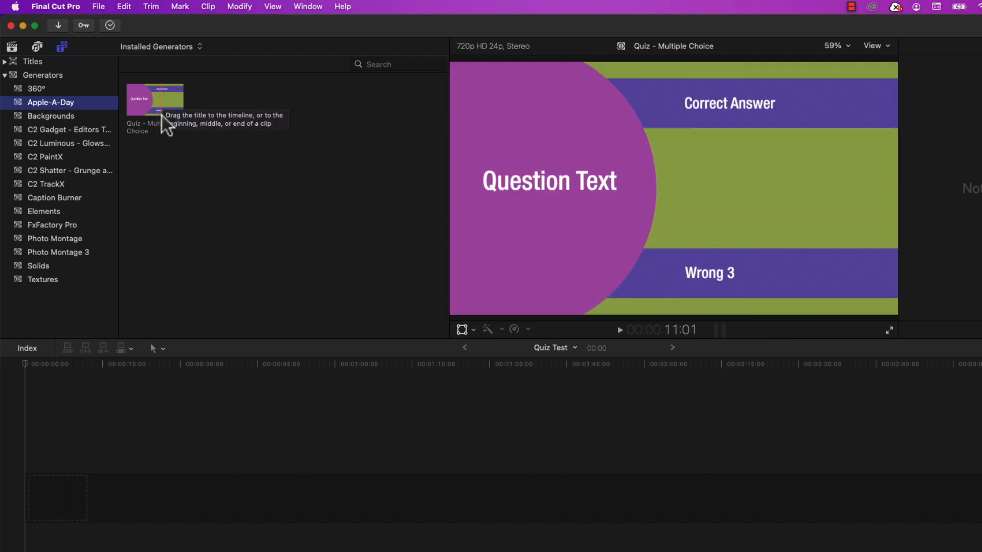
pyautogui.click(154, 102)
pyautogui.moveTo(152, 103); pyautogui.dragTo(43, 448)
# Move the playhead to about 4:21 in the quiz clip and examine the generator's published parameters
pyautogui.moveTo(31, 365); pyautogui.dragTo(49, 372)
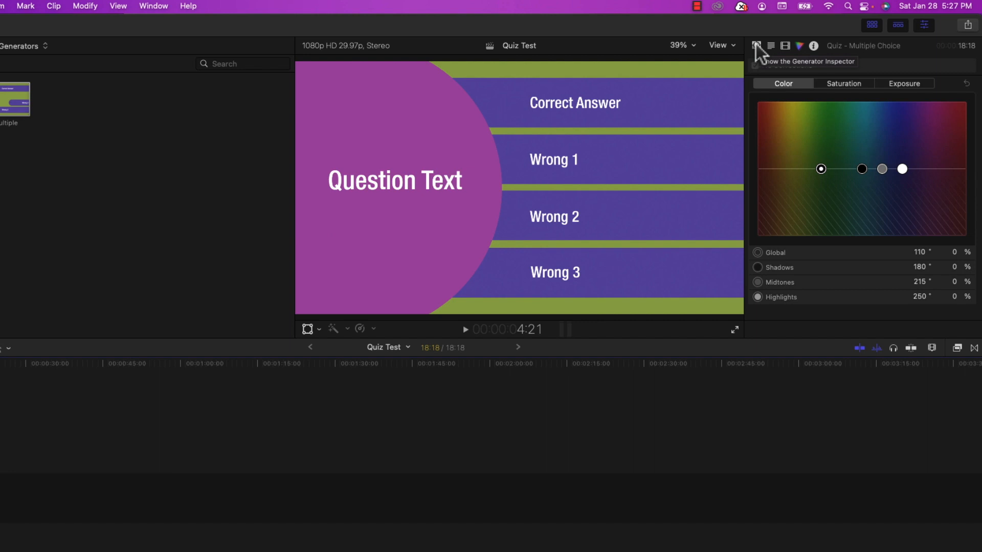
pyautogui.click(756, 45)
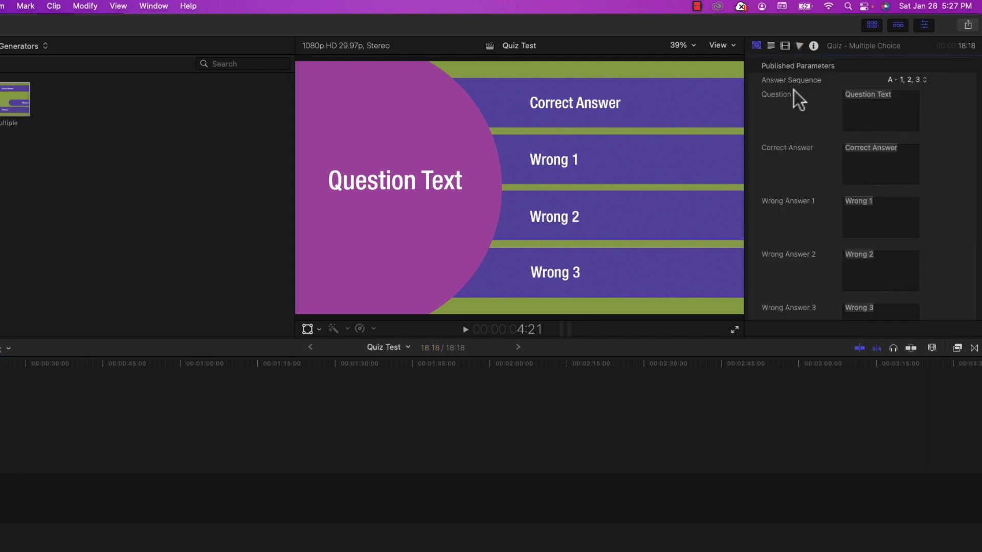
pyautogui.scroll(-3, 792, 103)
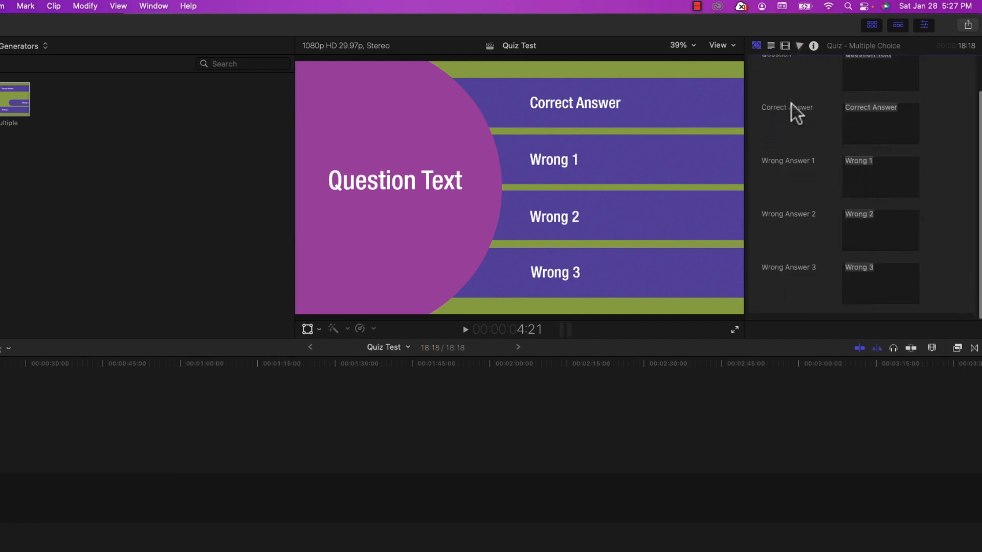
pyautogui.scroll(2, 788, 97)
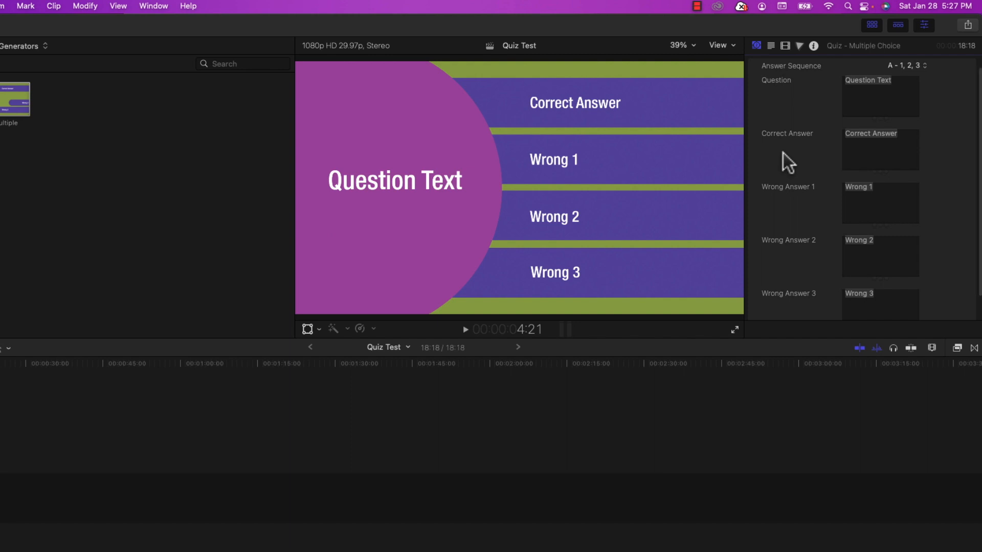
pyautogui.scroll(-2, 784, 152)
pyautogui.scroll(3, 784, 174)
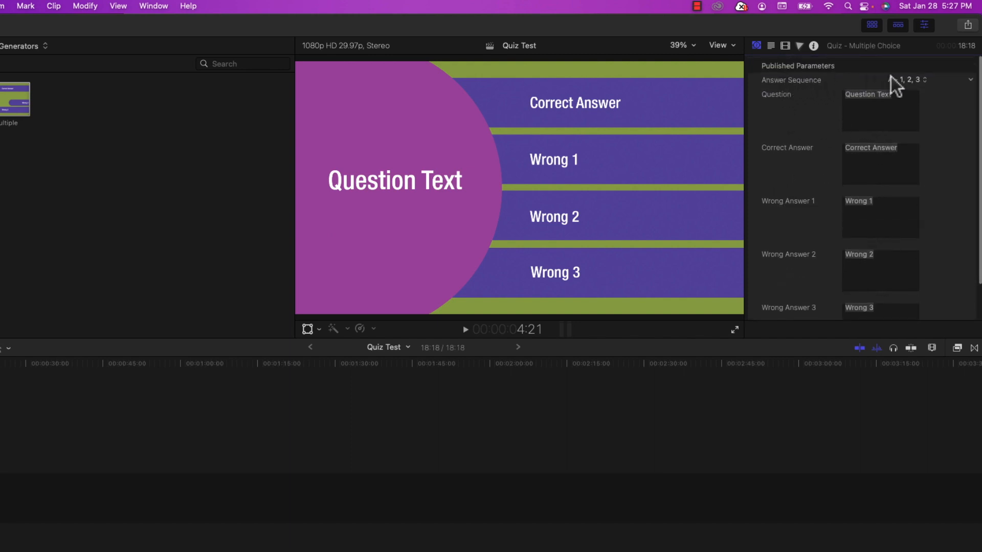
# Try the answer sequence C - 2, 1, 3 on the quiz clip
pyautogui.click(910, 81)
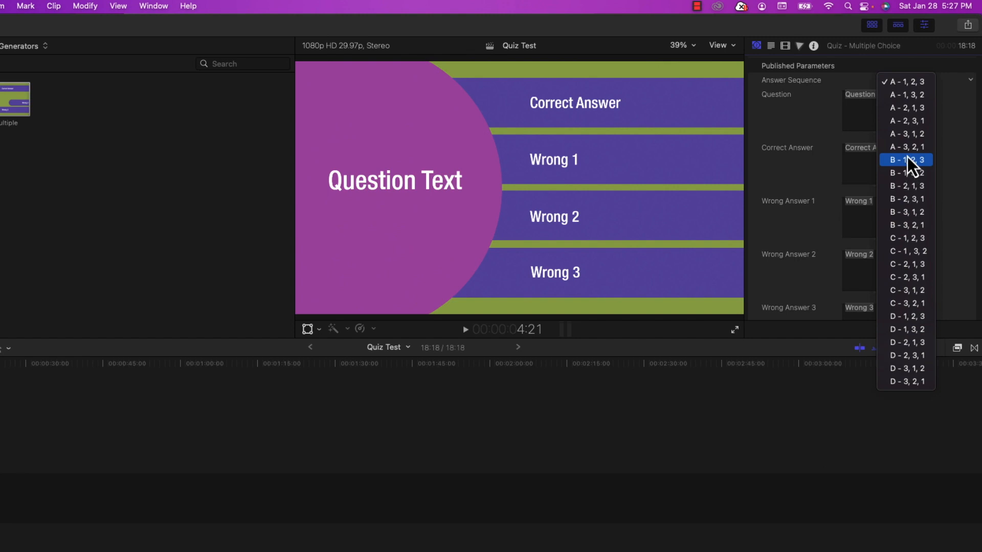
pyautogui.click(913, 268)
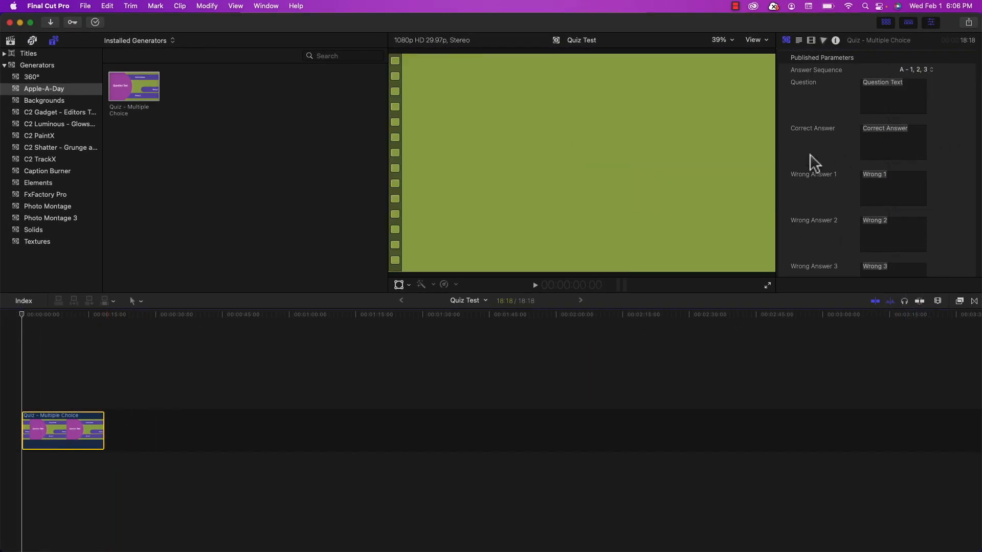
# Set the quiz clip's question to "The MacBook Pro M2 Max can be upgraded to" and its correct answer to 96GB
pyautogui.doubleClick(896, 104)
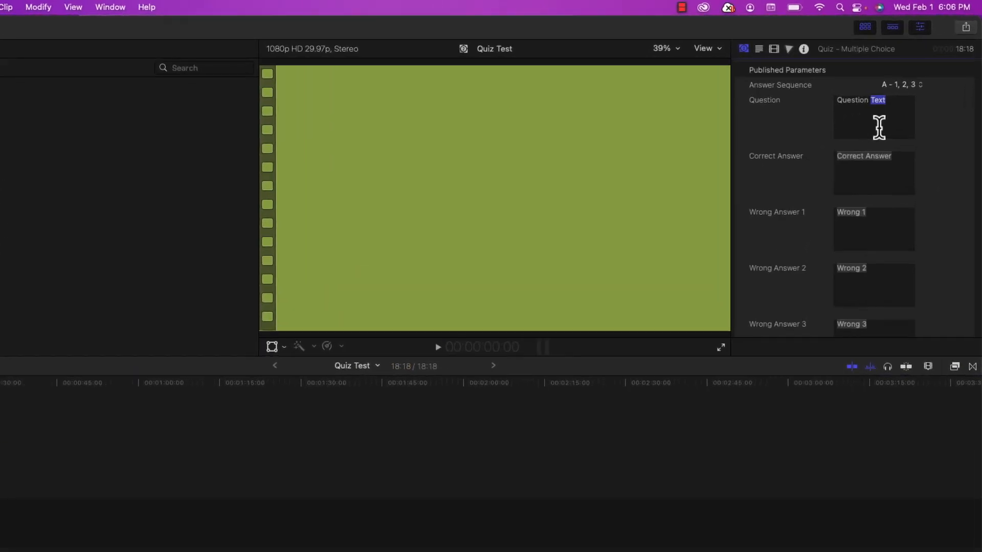
pyautogui.tripleClick(879, 127)
pyautogui.write('The')
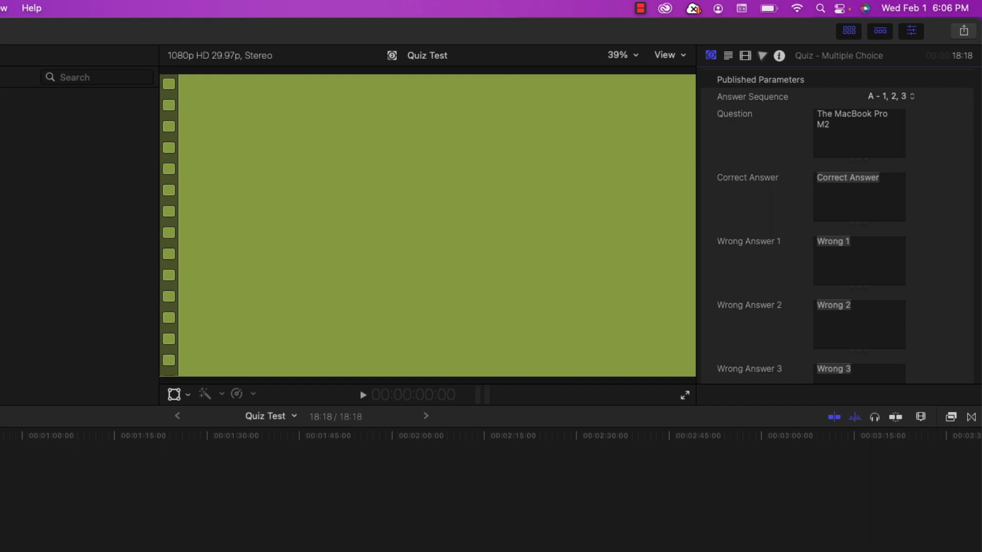
pyautogui.write('MacBook Pro M2 Max can be upgraded to')
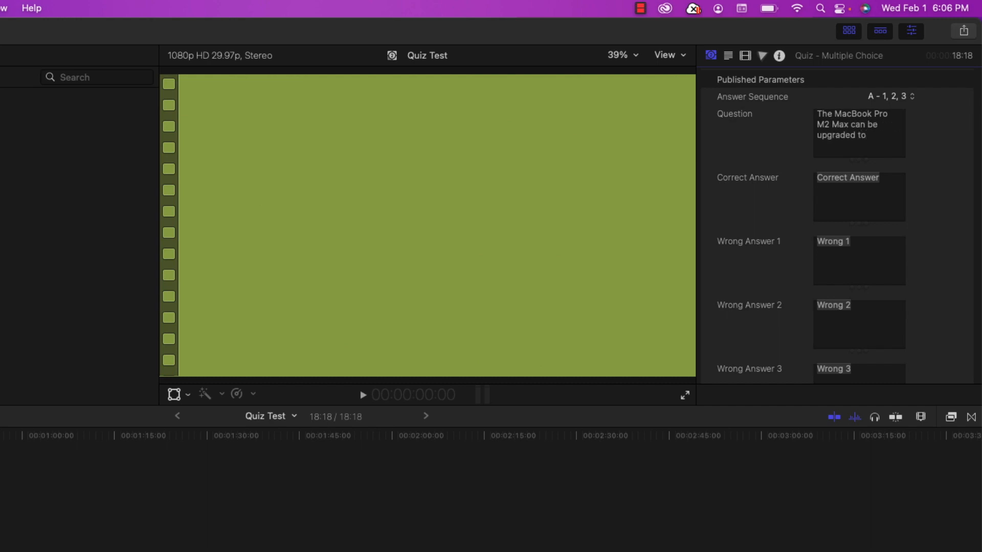
pyautogui.click(853, 187)
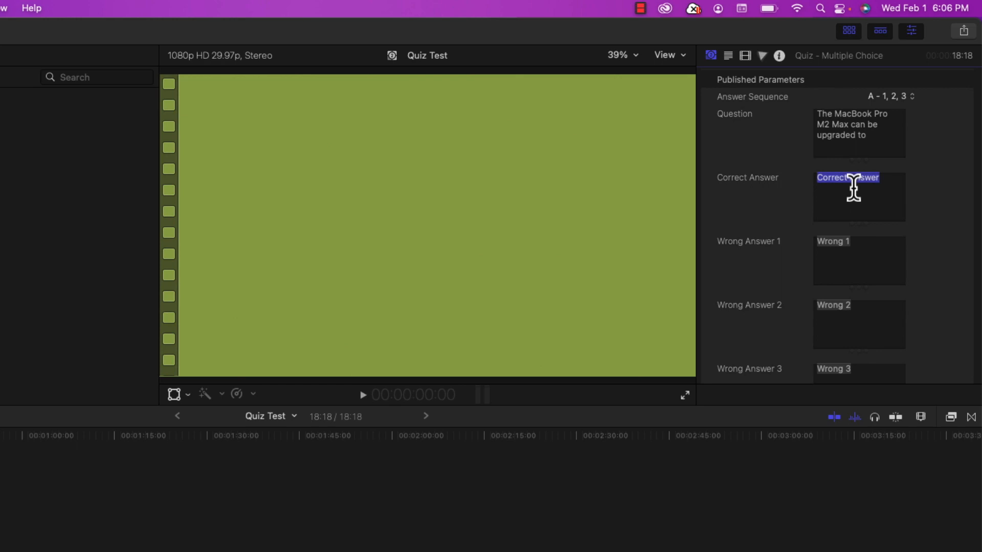
pyautogui.write('96GB')
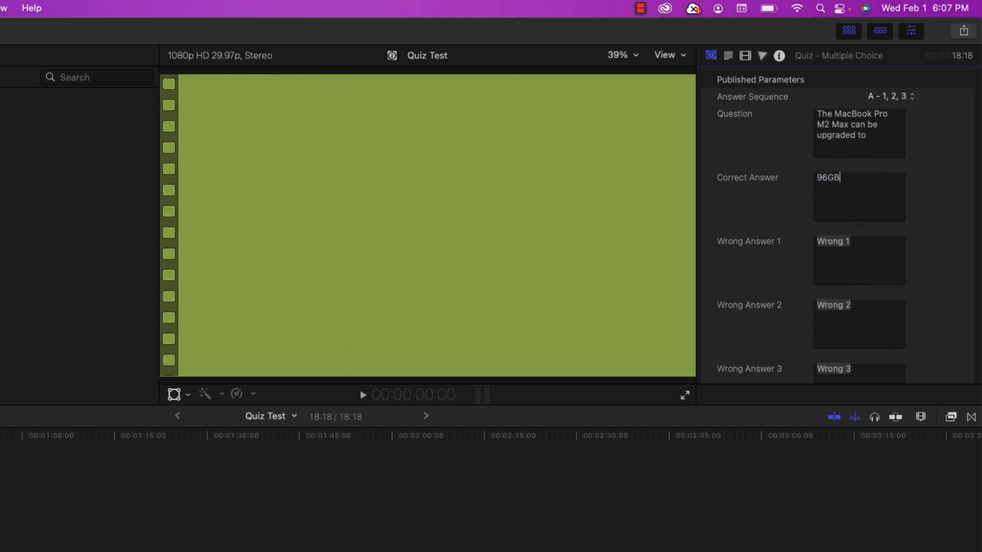
# Set the clip's three wrong answers to 128GB, 32GB and 64K, in that order
pyautogui.doubleClick(854, 262)
pyautogui.tripleClick(854, 262)
pyautogui.write('128GB')
pyautogui.tripleClick(845, 313)
pyautogui.write('32GB')
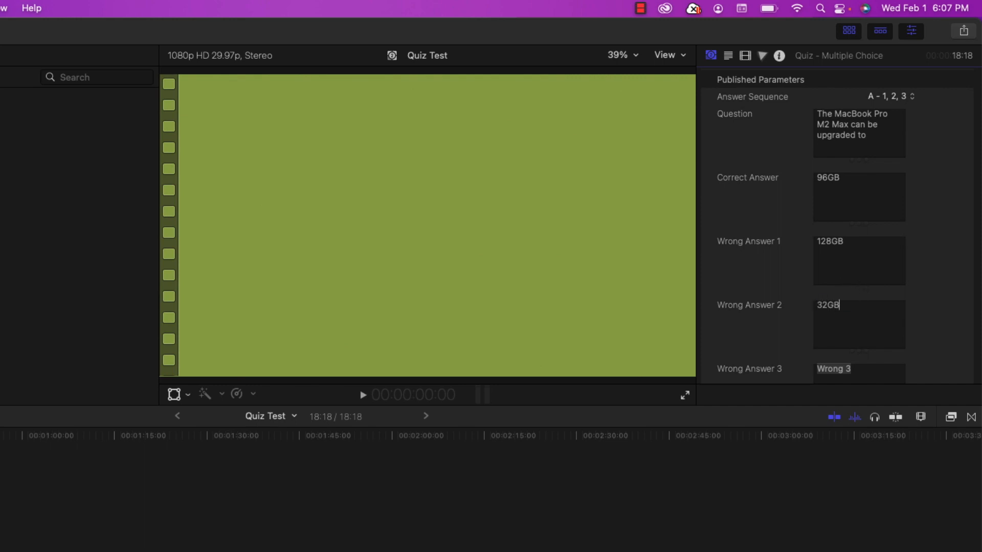
pyautogui.tripleClick(846, 376)
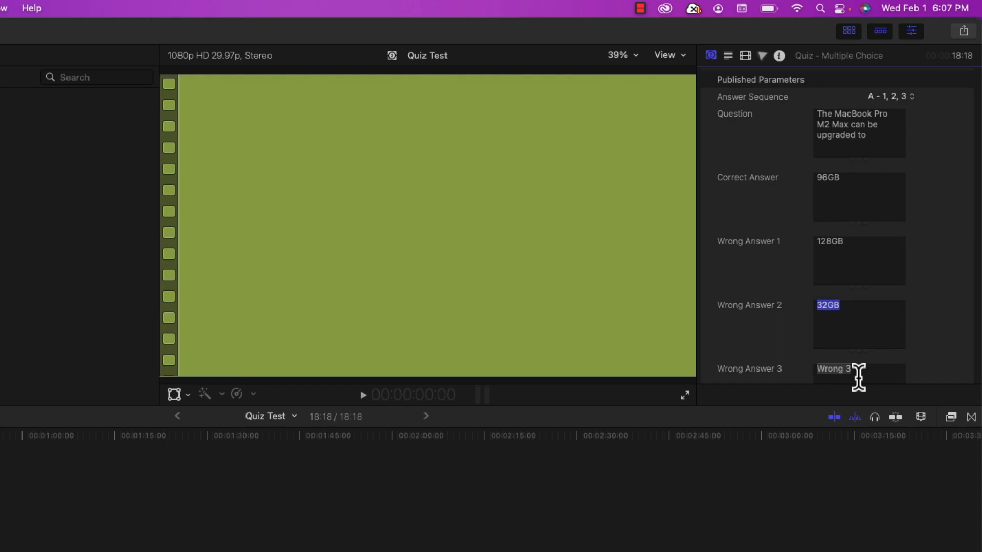
pyautogui.write('64K')
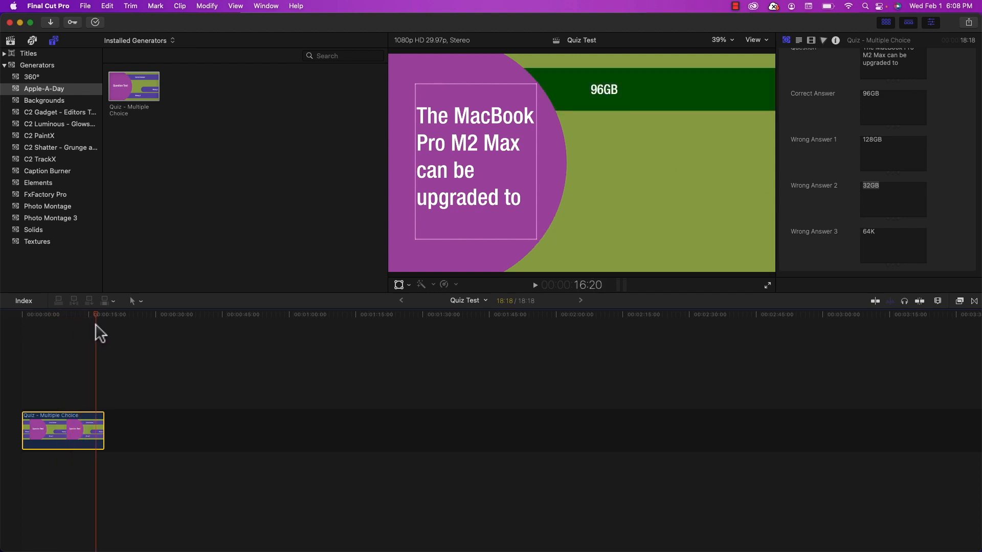
# Set the clip's answer sequence to C - 2, 3, 1 and preview the answer reveal at about 14:28
pyautogui.click(62, 332)
pyautogui.scroll(2, 945, 164)
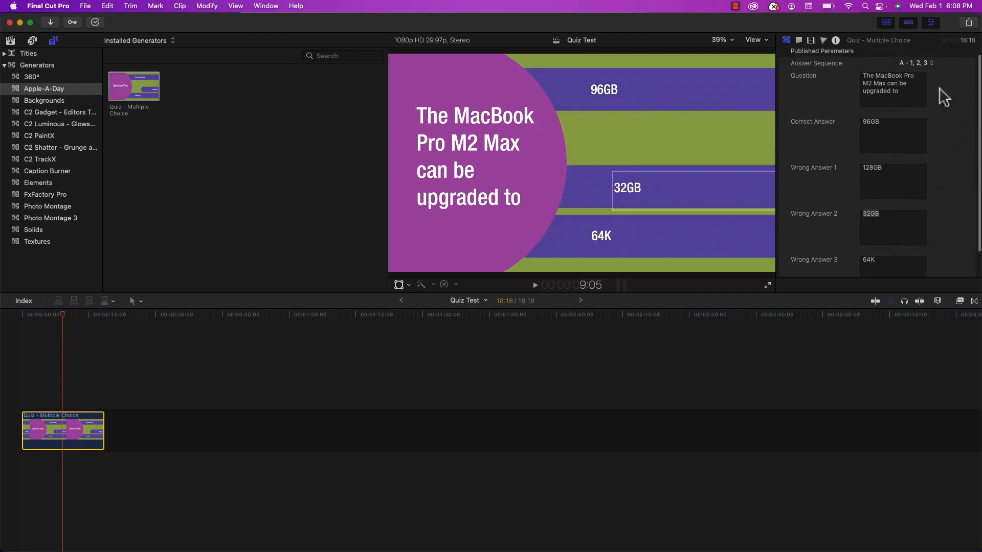
pyautogui.click(923, 63)
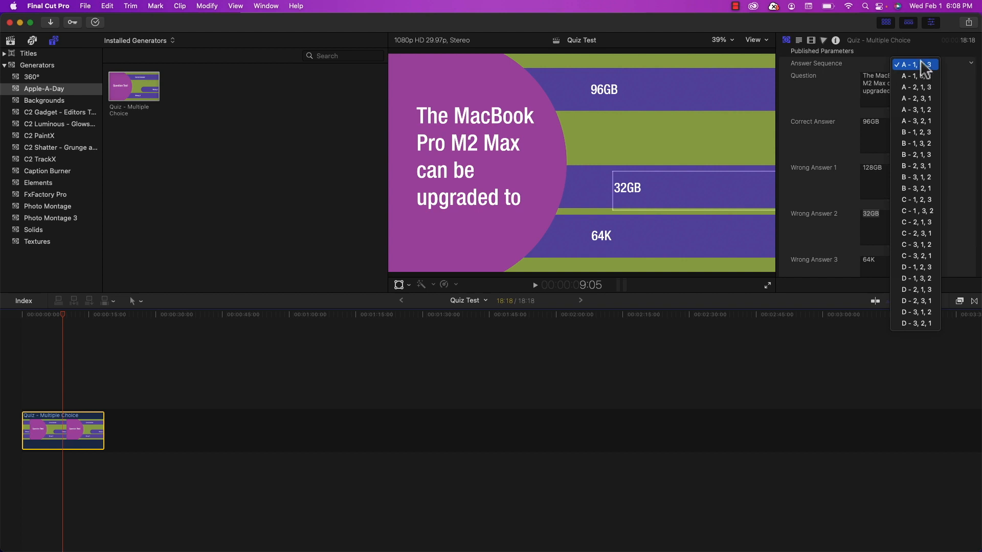
pyautogui.click(919, 234)
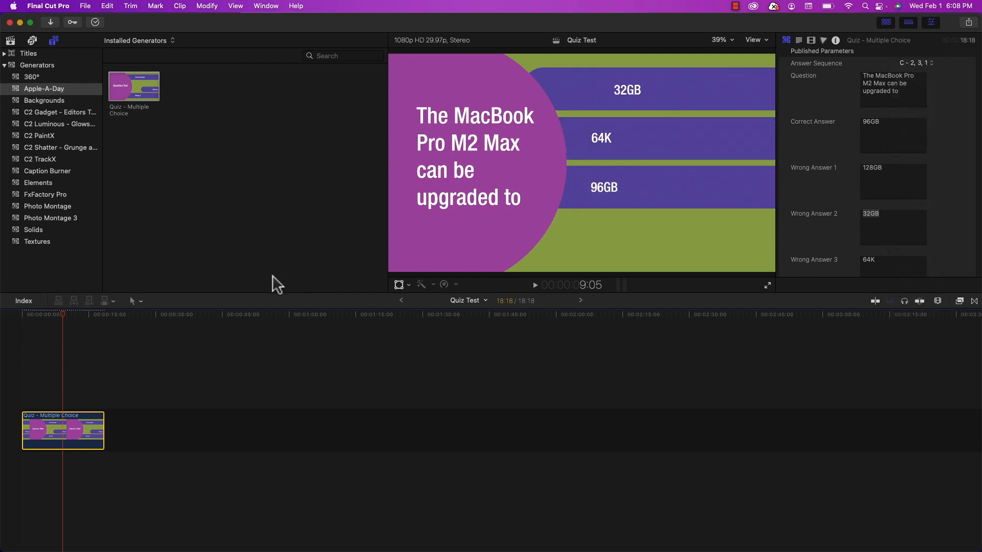
pyautogui.moveTo(63, 313); pyautogui.dragTo(93, 319)
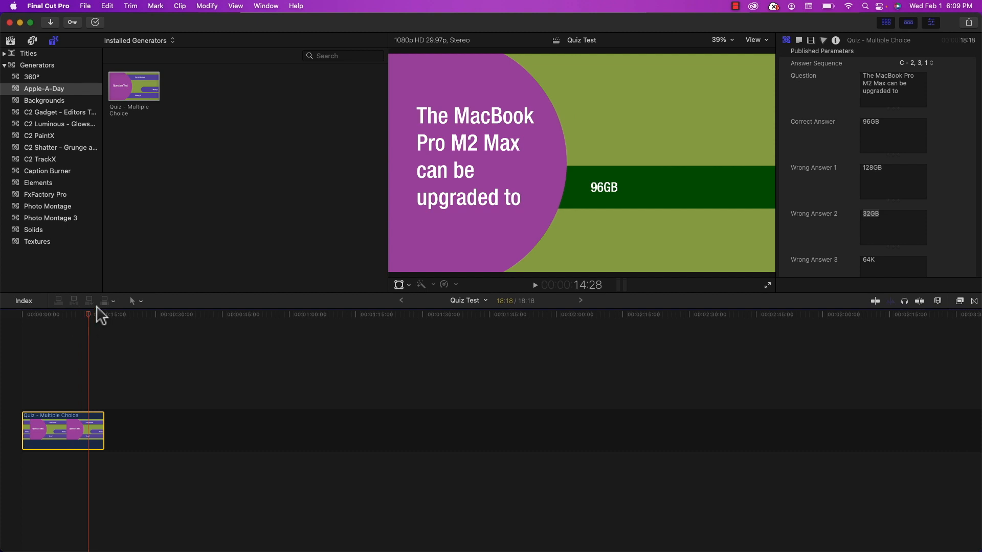
# Add a second Quiz - Multiple Choice generator after the first clip and move the playhead to about 22:26 within it
pyautogui.moveTo(147, 99); pyautogui.dragTo(117, 429)
pyautogui.click(894, 100)
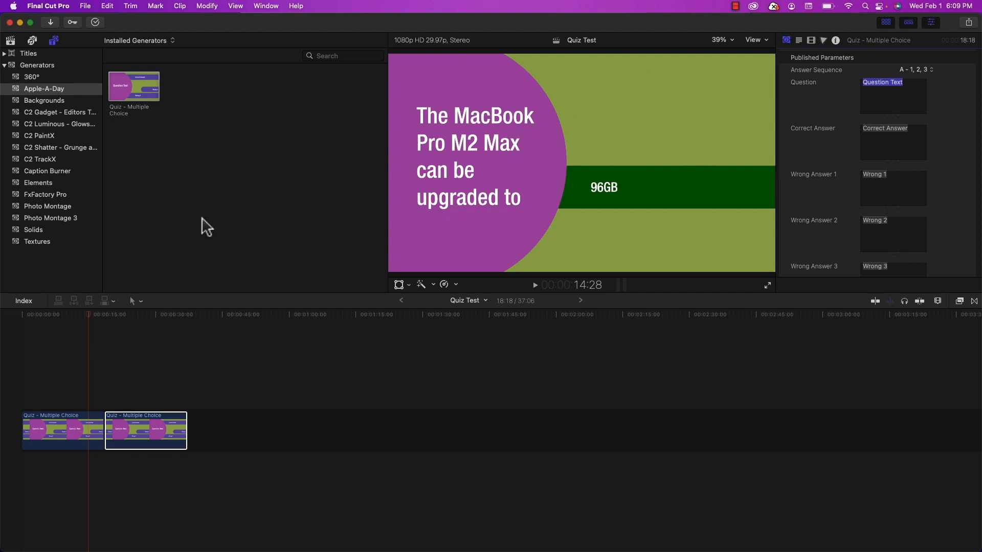
pyautogui.moveTo(136, 314); pyautogui.dragTo(122, 315)
# Set the second clip's question to "Which of these is not a video editor?" and its correct answer to Apple Motion
pyautogui.click(904, 99)
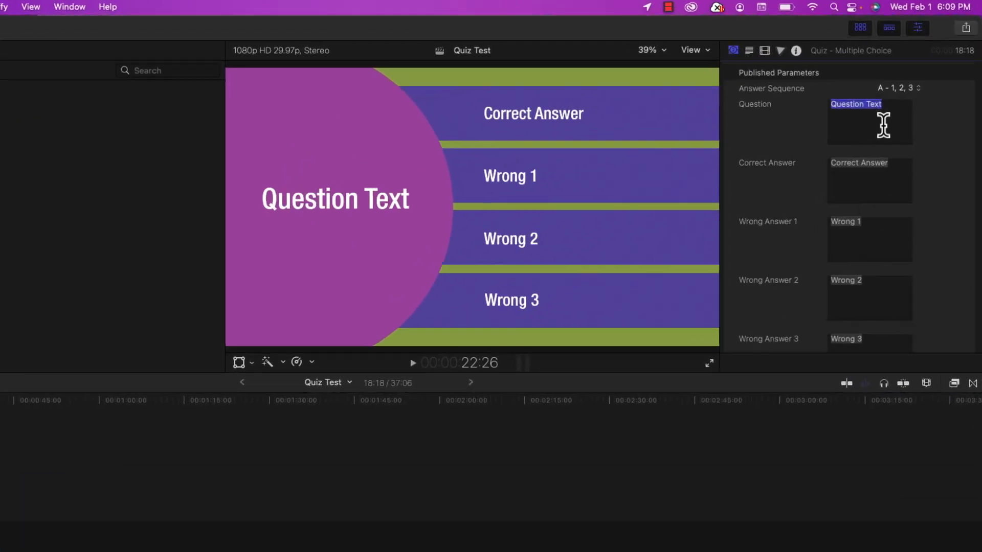
pyautogui.write('Whic')
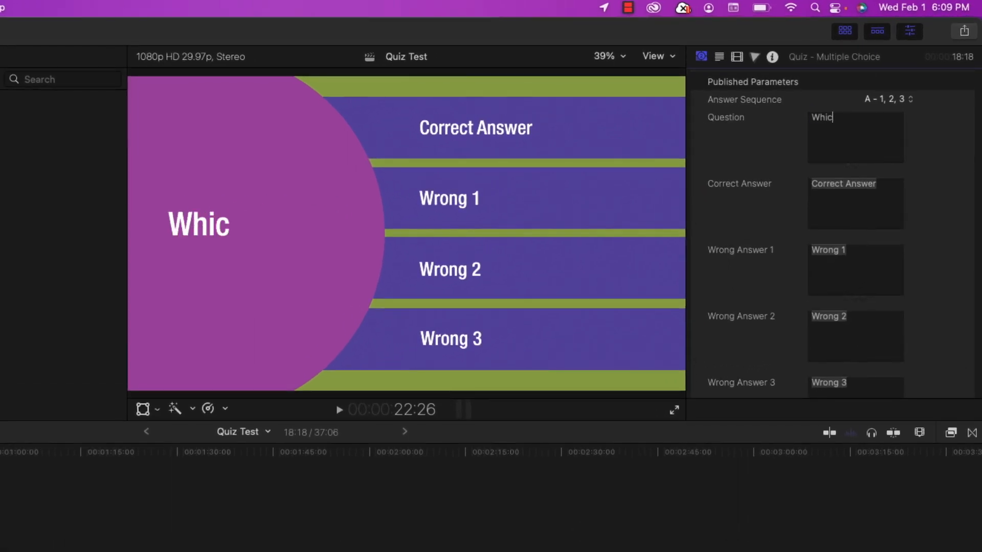
pyautogui.write('h of these ')
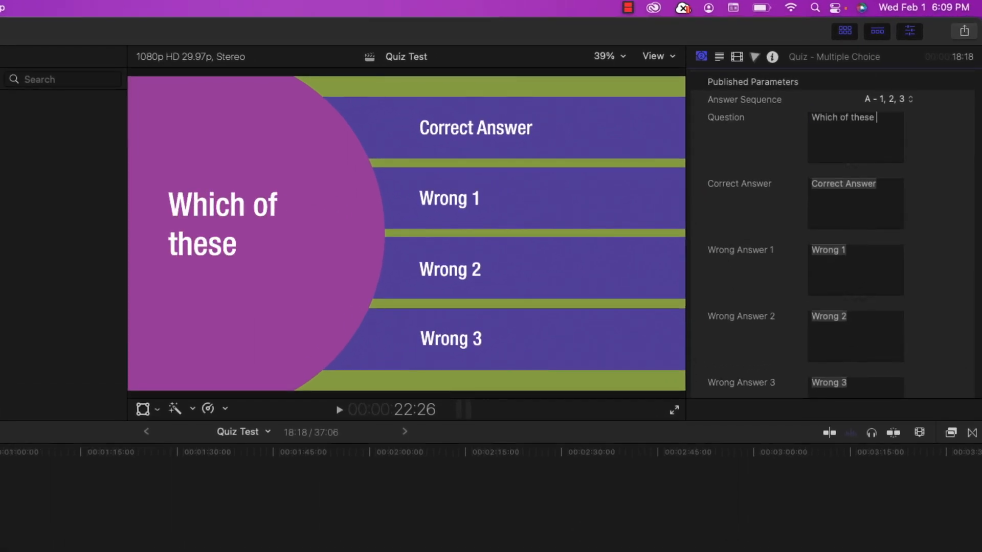
pyautogui.write('is not a video ')
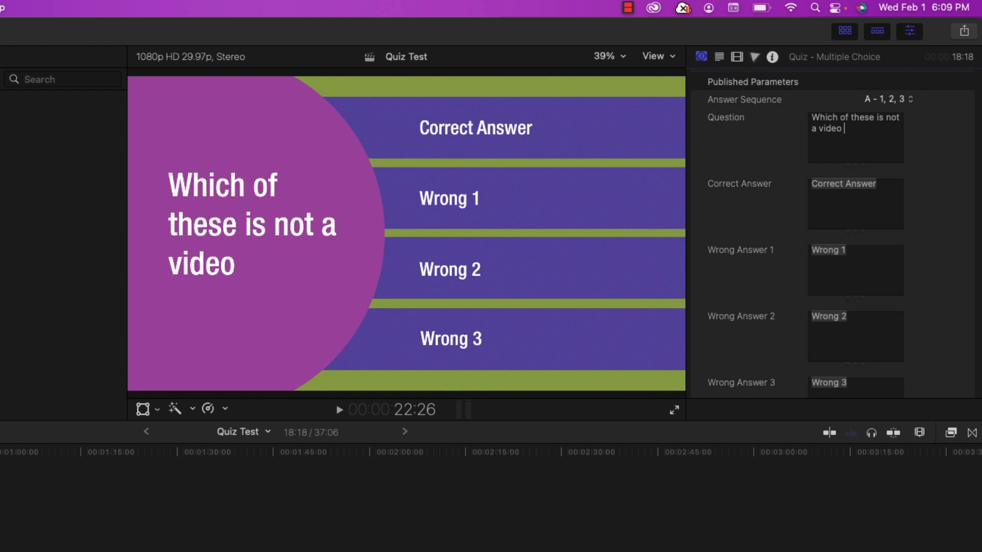
pyautogui.write('editor?')
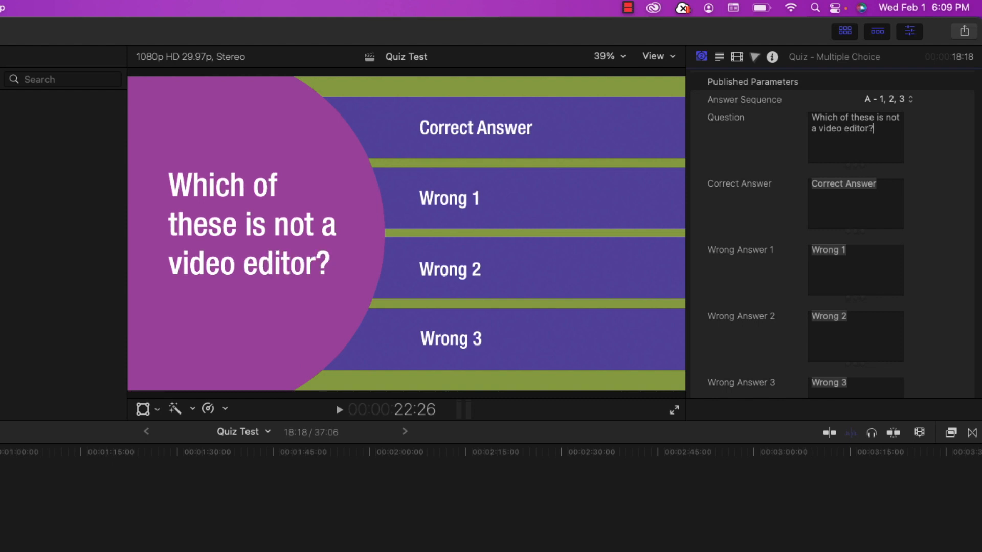
pyautogui.press('Tab')
pyautogui.press('BackSpace')
pyautogui.write('Apple Motion')
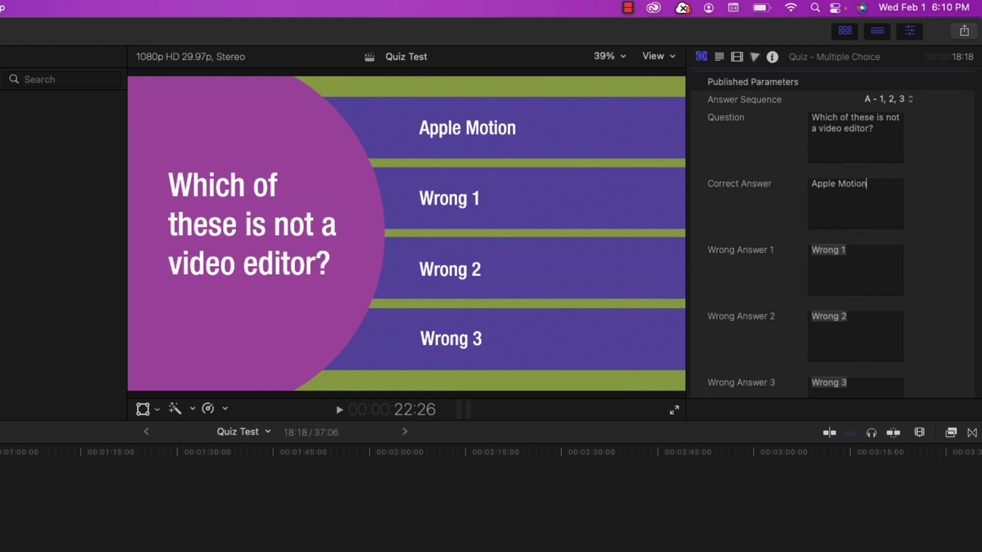
# Set the second clip's wrong answers to DaVinci Resolve, Final Cut Pro and iMove, in that order
pyautogui.doubleClick(882, 262)
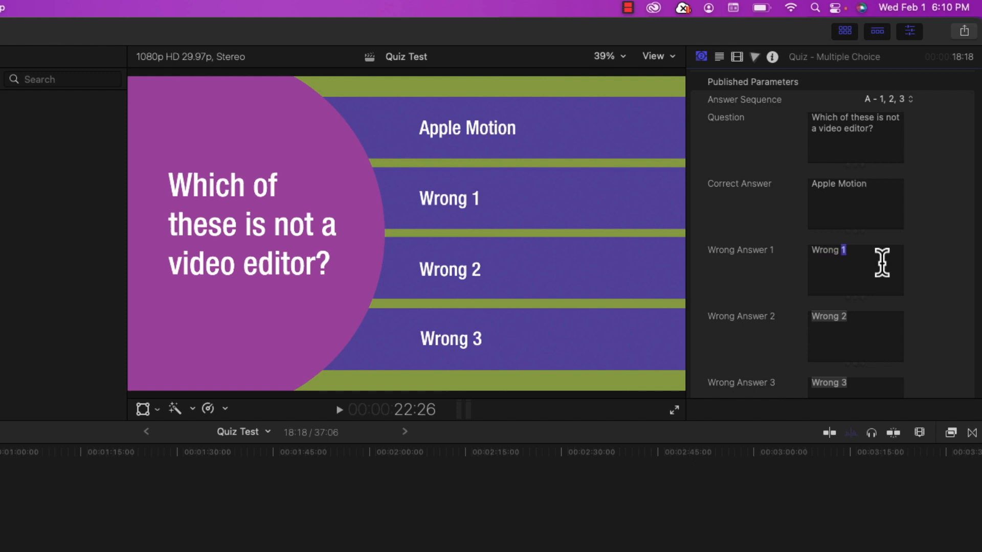
pyautogui.tripleClick(882, 263)
pyautogui.write('DaVinci R')
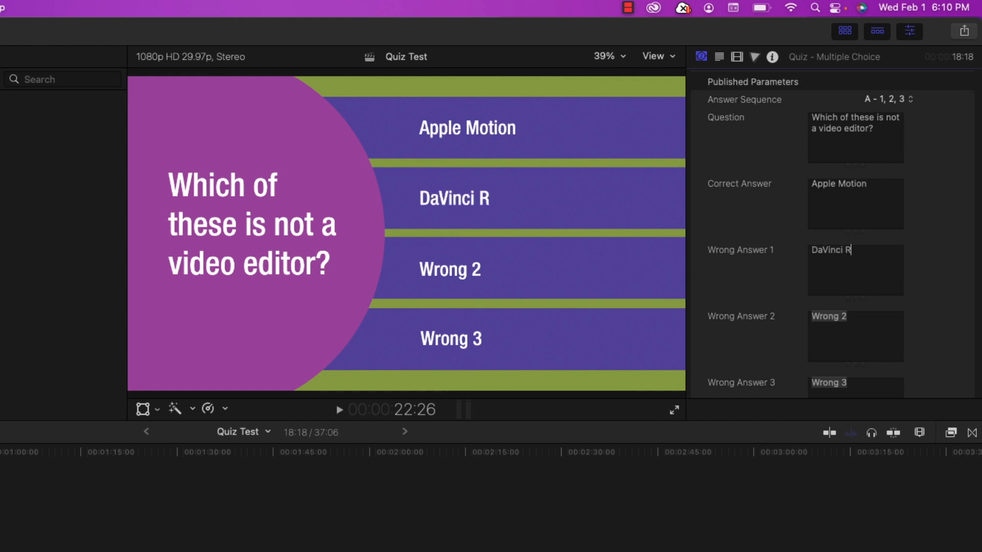
pyautogui.write('esolve')
pyautogui.tripleClick(862, 326)
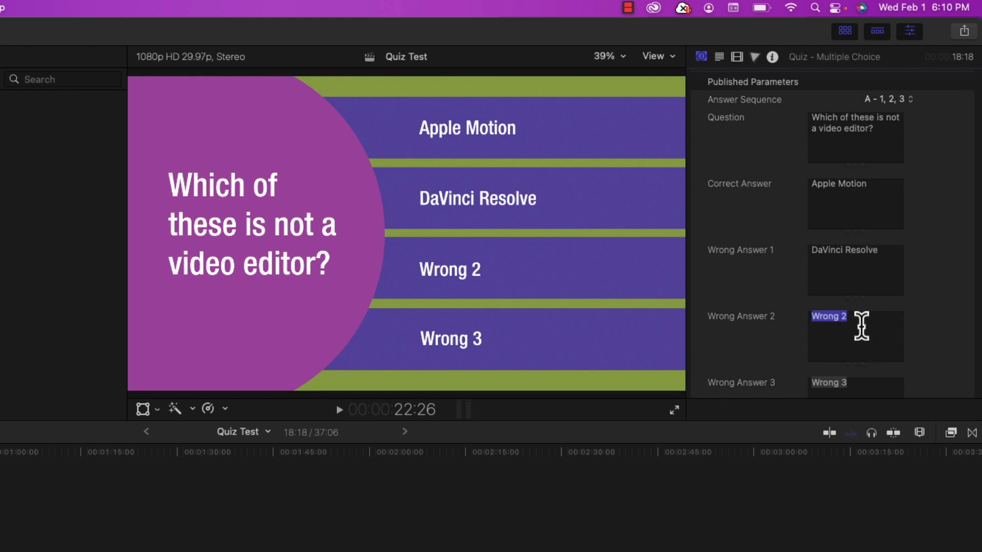
pyautogui.write('Final Cut Pro')
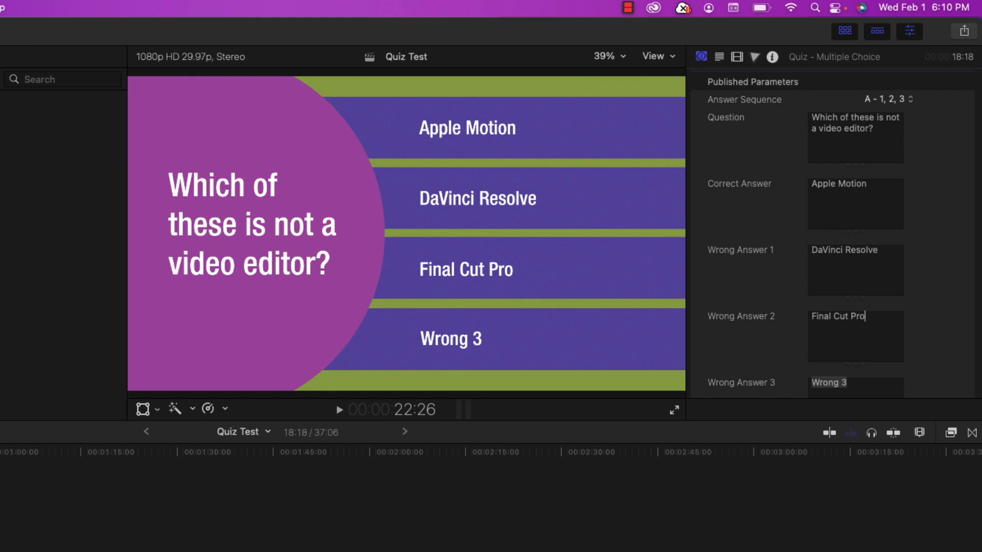
pyautogui.doubleClick(859, 390)
pyautogui.tripleClick(860, 394)
pyautogui.write('i')
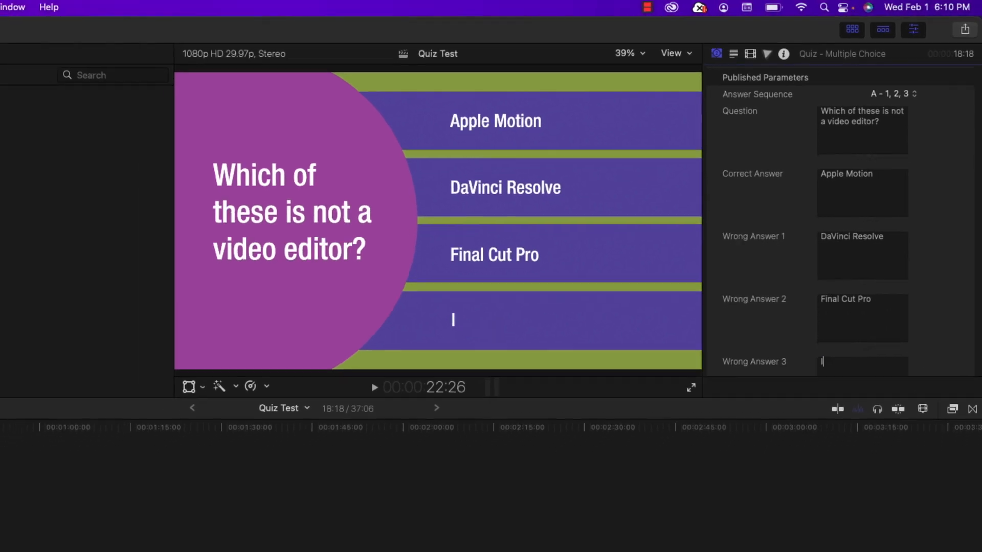
pyautogui.write('Move')
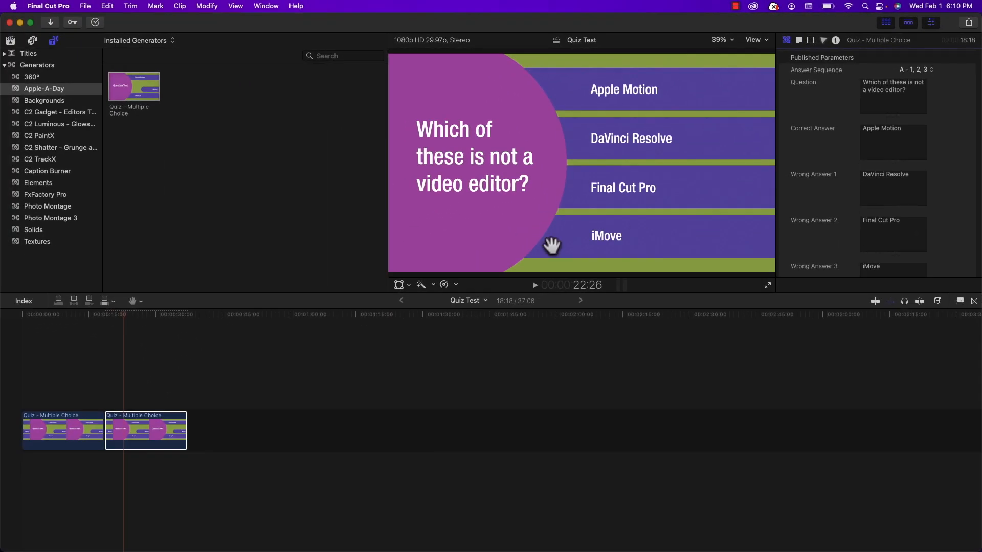
# Add a third quiz generator at the timeline's end and set its question to "How much does the Pro Display XDR cost in US Dollars?"
pyautogui.click(134, 94)
pyautogui.moveTo(134, 94); pyautogui.dragTo(208, 390)
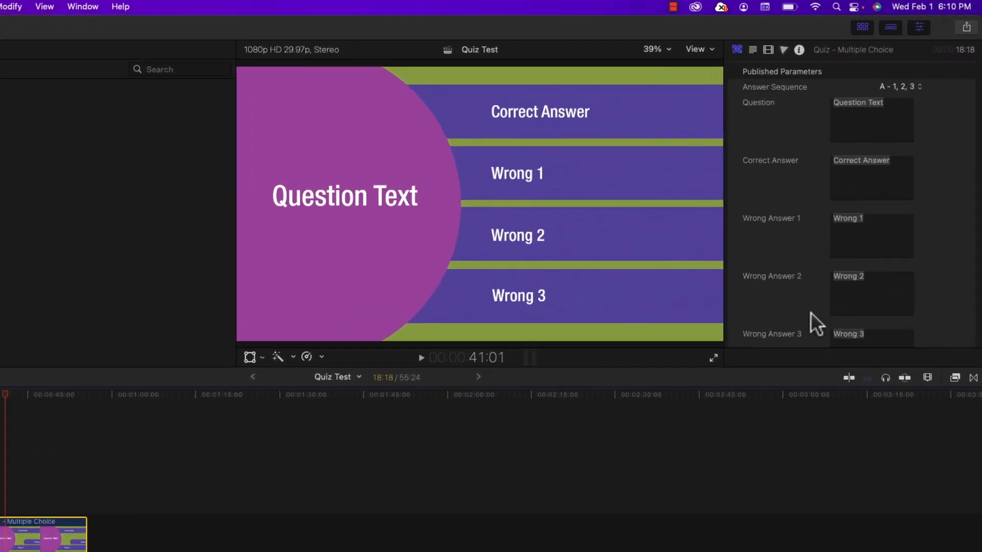
pyautogui.tripleClick(865, 102)
pyautogui.write('How m')
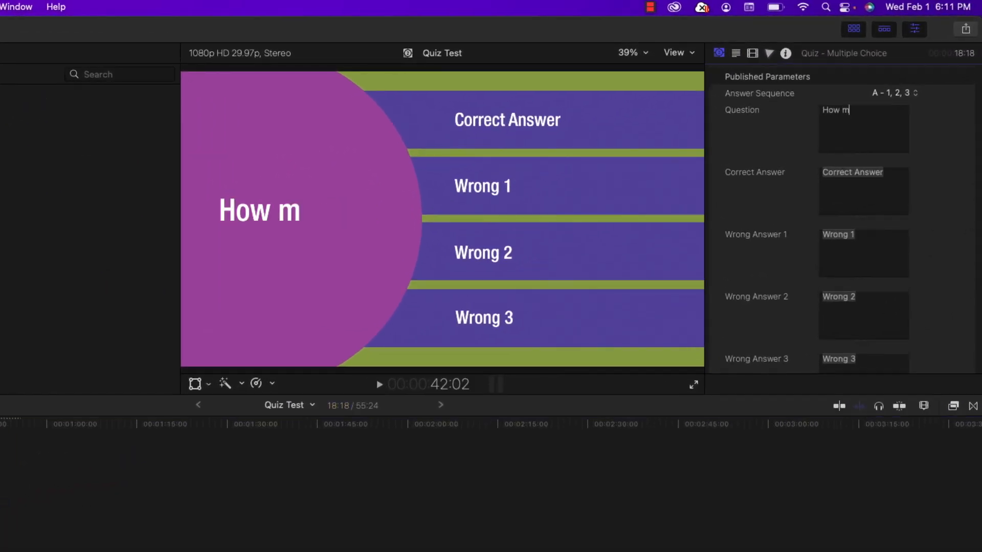
pyautogui.write('uch does the Pro Display ')
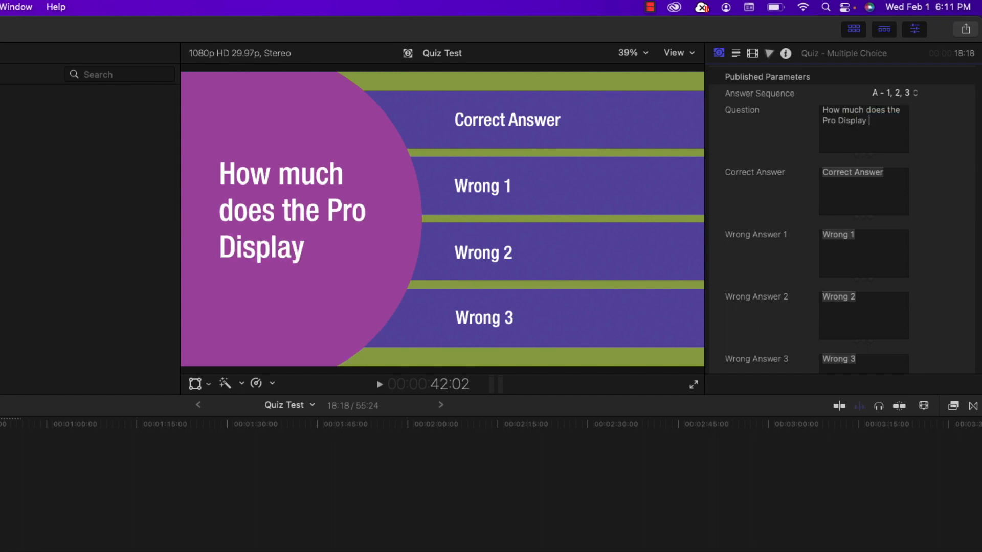
pyautogui.write('XDR C')
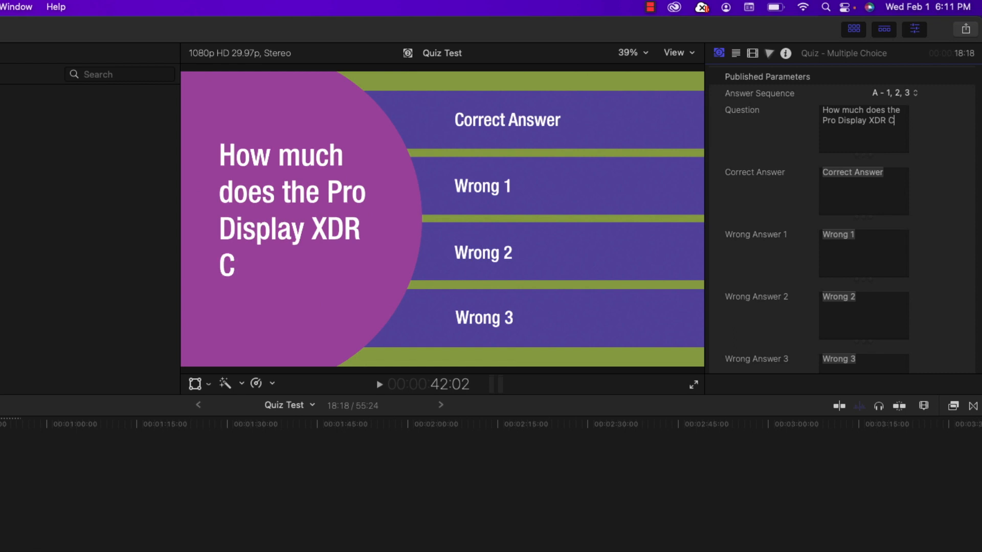
pyautogui.write('ost?')
pyautogui.press('BackSpace')
pyautogui.press('BackSpace')
pyautogui.press('BackSpace')
pyautogui.press('BackSpace')
pyautogui.press('BackSpace')
pyautogui.write('cost in ')
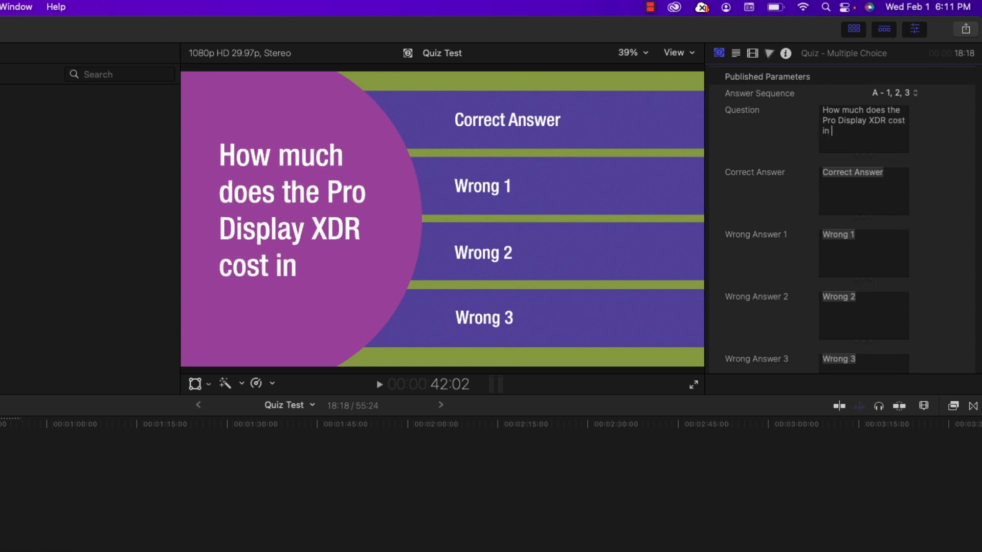
pyautogui.write('US Dolalrs')
pyautogui.press('BackSpace')
pyautogui.press('BackSpace')
pyautogui.press('BackSpace')
pyautogui.press('BackSpace')
pyautogui.write('lars?')
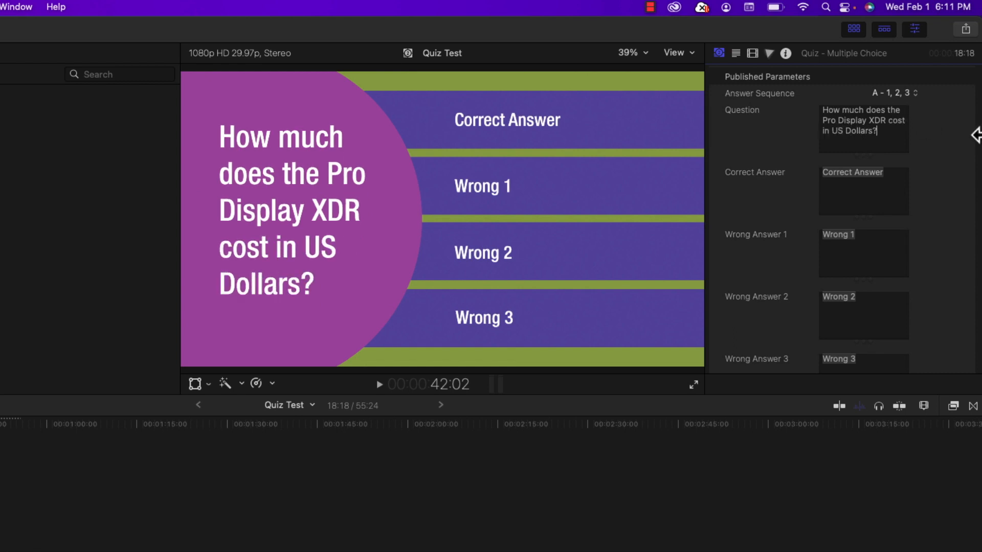
# Set the third clip's correct answer to $4999 and its wrong answers to $3999, $4499 and $1,000,000, in that order
pyautogui.tripleClick(904, 174)
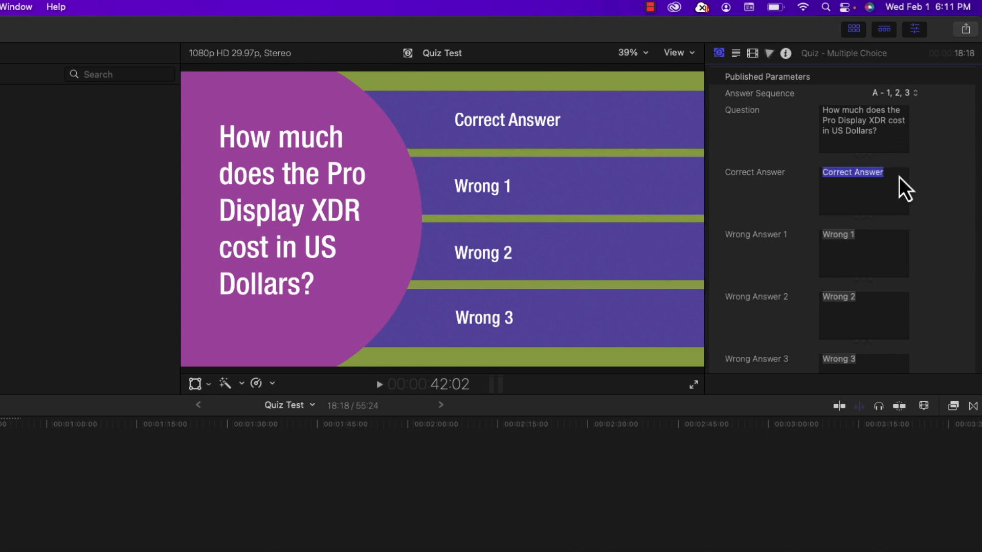
pyautogui.write('$4999')
pyautogui.tripleClick(871, 241)
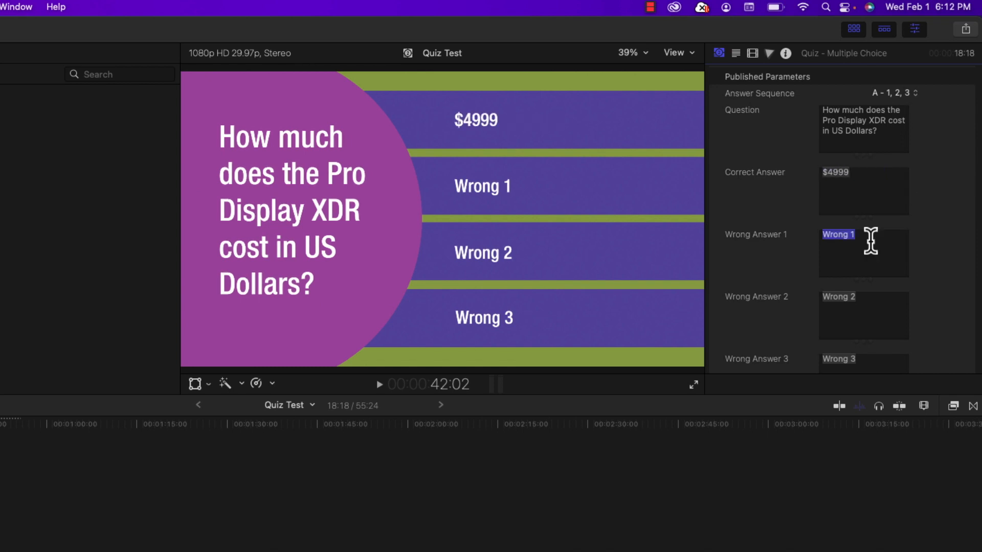
pyautogui.write('$39')
pyautogui.press('Tab')
pyautogui.write('$4499')
pyautogui.tripleClick(840, 358)
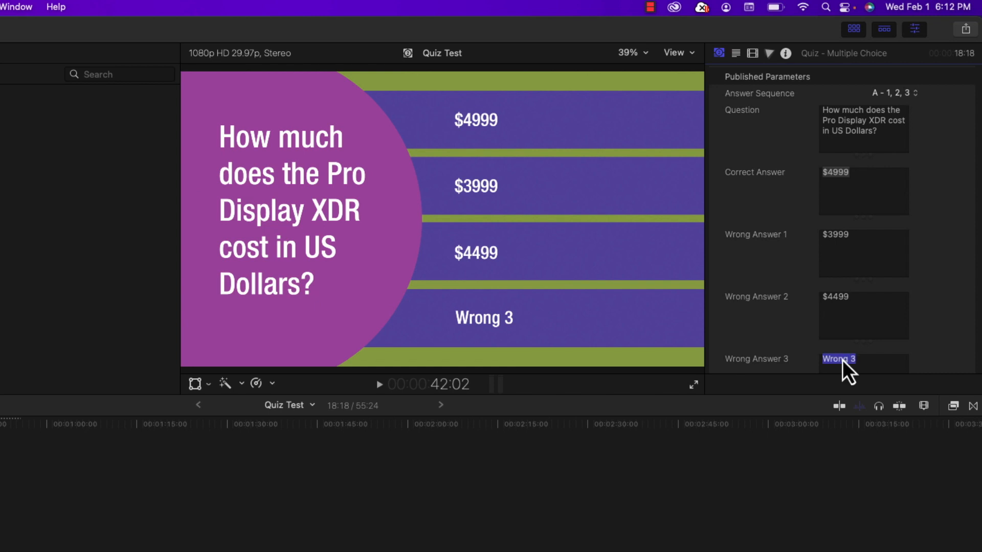
pyautogui.write('$10,')
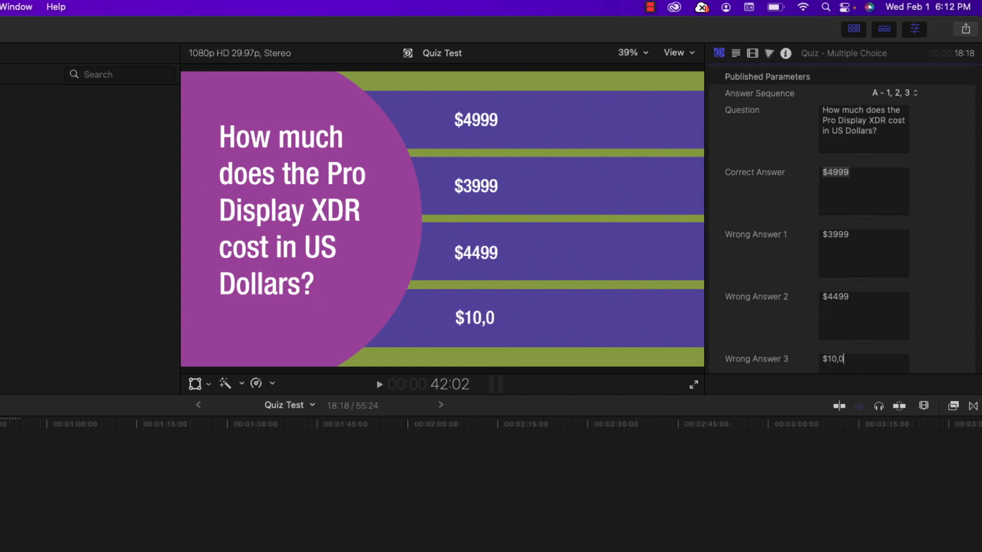
pyautogui.write('000,000')
# Add thousands commas to the third clip's four-digit prices and set its answer sequence to D - 1, 3, 2
pyautogui.click(851, 307)
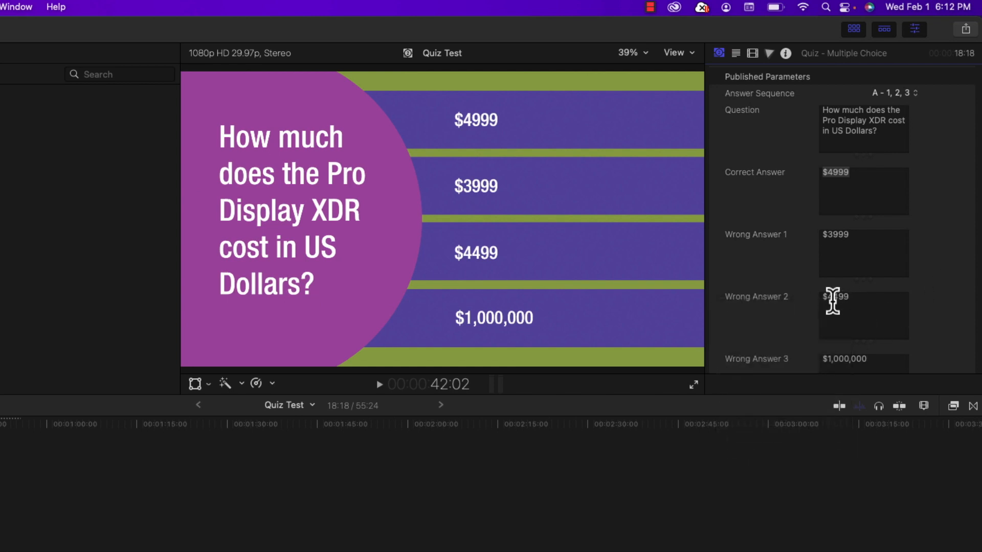
pyautogui.click(833, 300)
pyautogui.write(',')
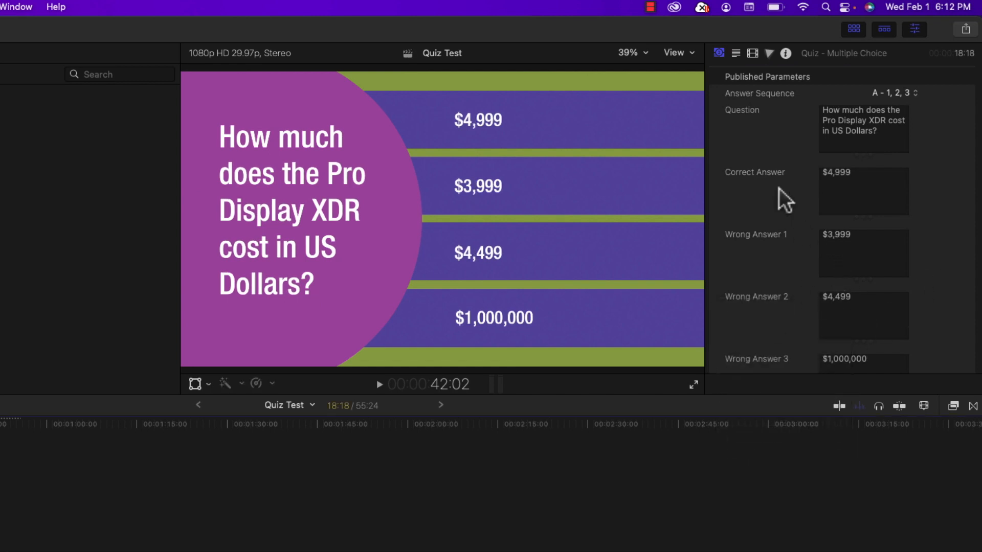
pyautogui.click(906, 94)
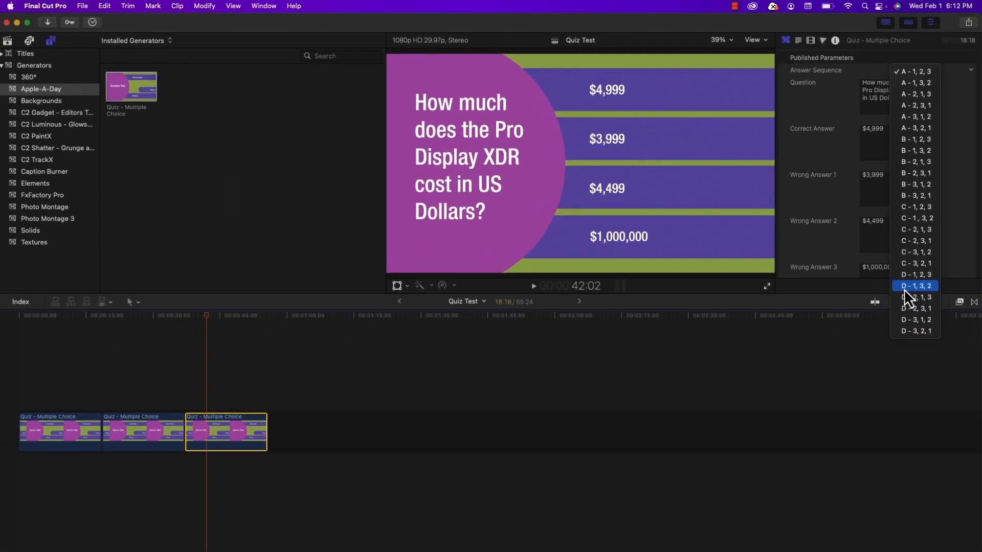
pyautogui.click(896, 387)
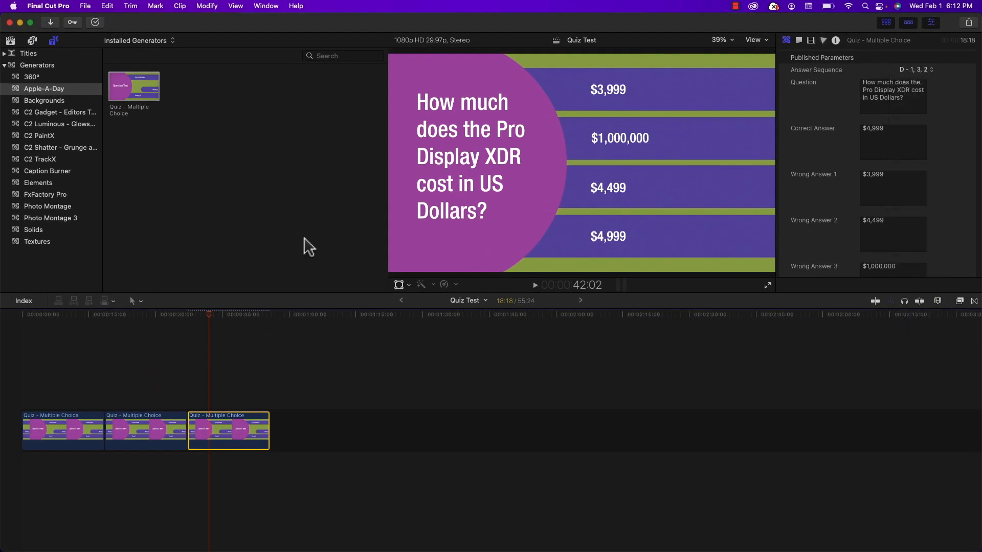
# Set the second clip's answer sequence to A - 2, 3, 1, with the playhead placed within that clip
pyautogui.click(145, 424)
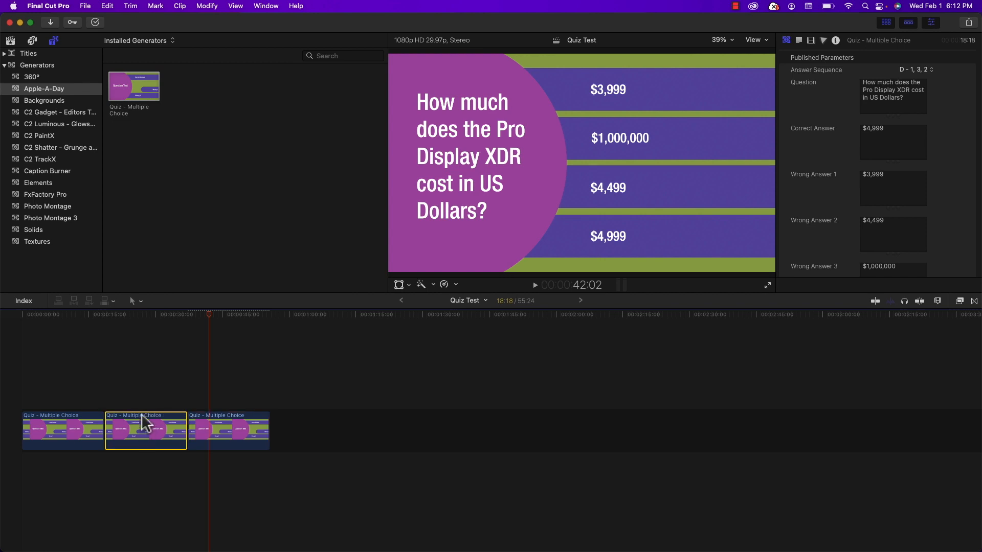
pyautogui.click(145, 316)
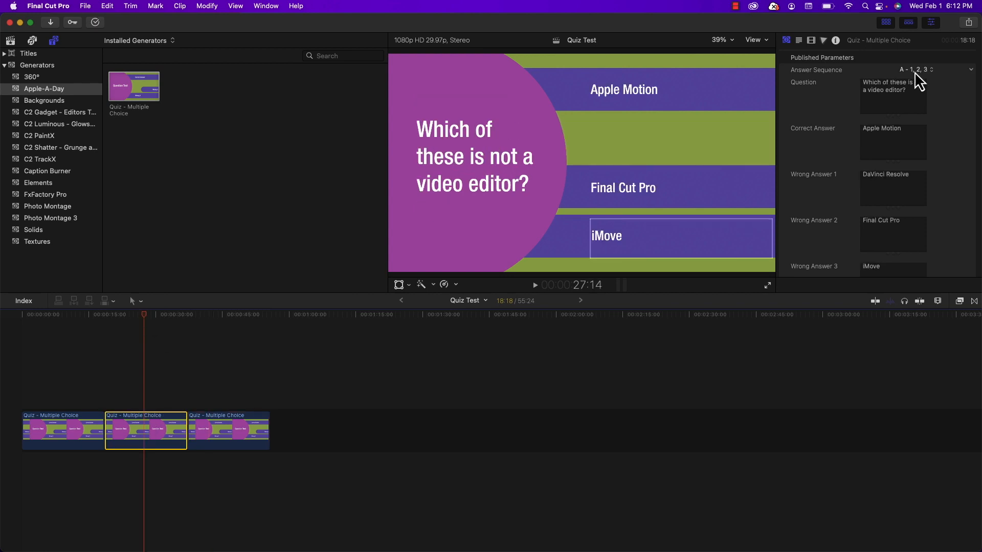
pyautogui.click(915, 73)
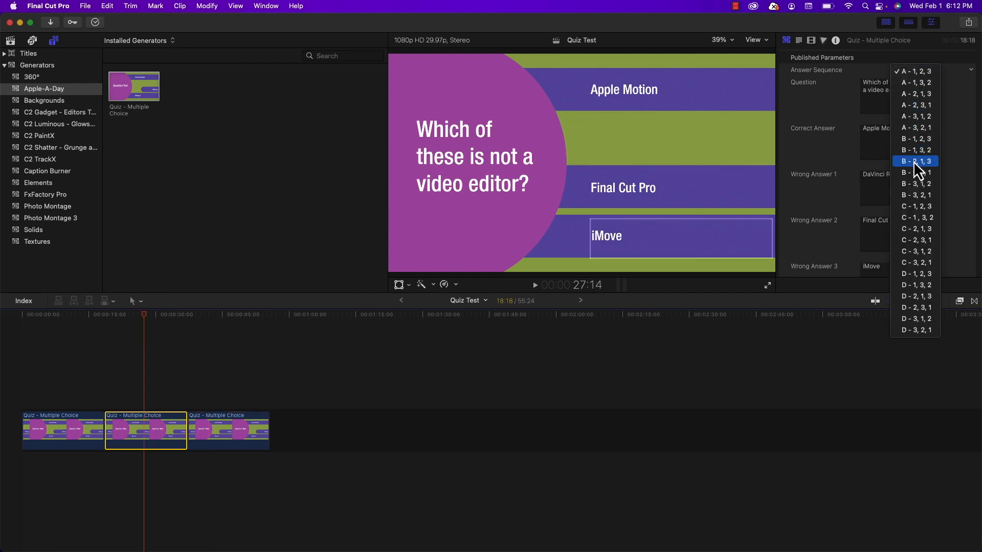
pyautogui.click(922, 109)
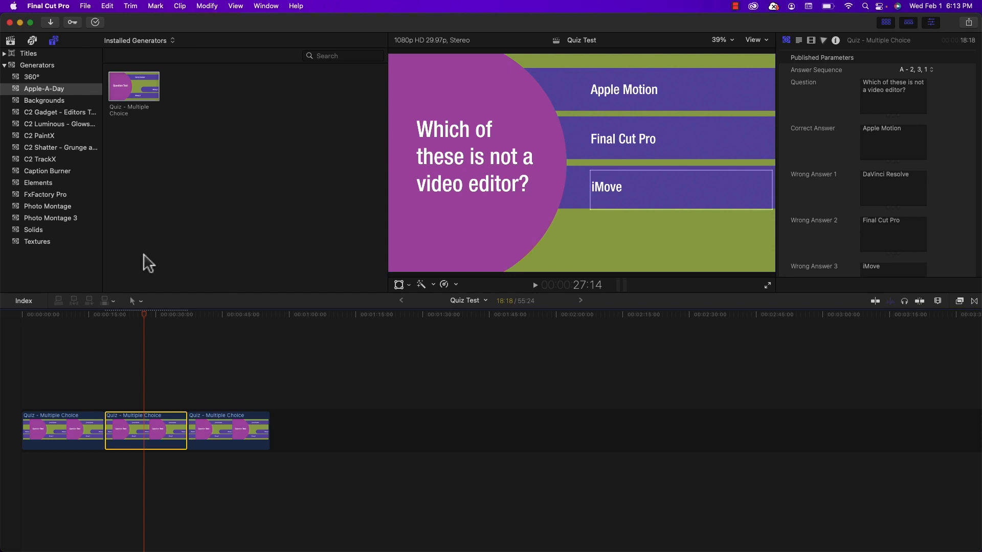
# Play the quiz timeline from the beginning to check the animated questions
pyautogui.click(77, 315)
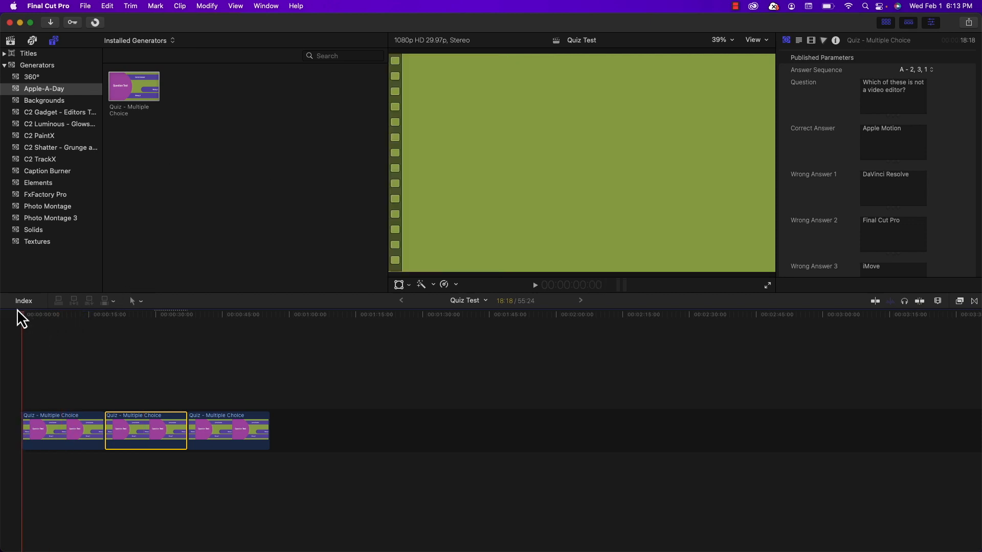
pyautogui.press('space')
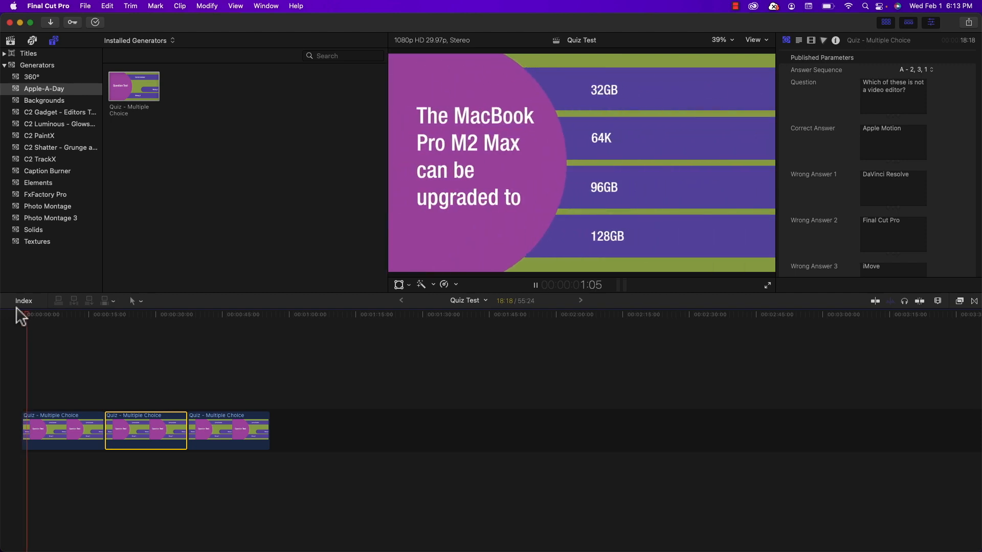